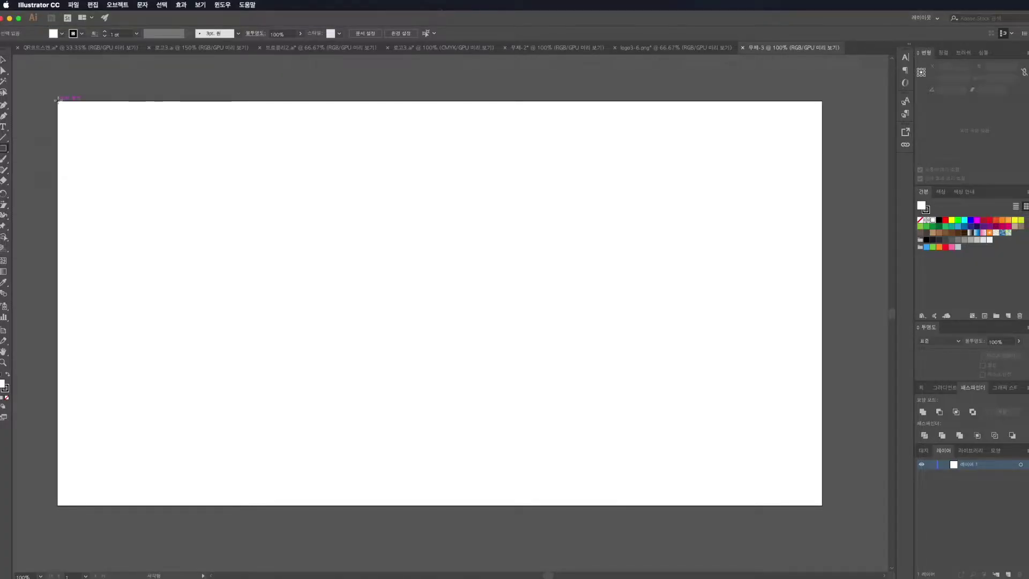
# Draw a rectangle covering the whole artboard and give it a gradient fill
pyautogui.moveTo(58, 101); pyautogui.dragTo(823, 505)
pyautogui.click(946, 386)
pyautogui.click(923, 403)
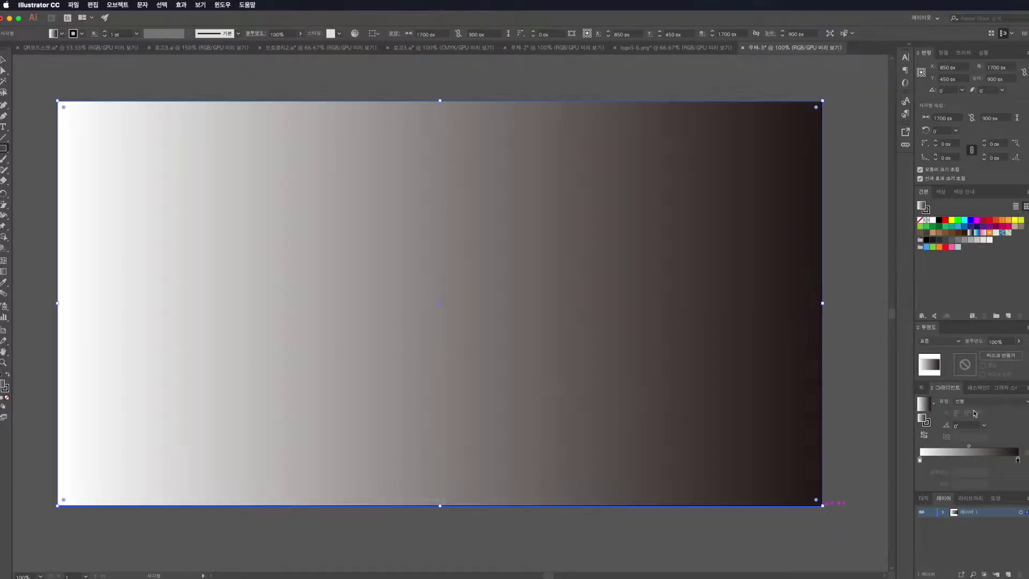
# Set the gradient stops to orange BF4A00 and dark purple
pyautogui.doubleClick(1018, 460)
pyautogui.click(940, 515)
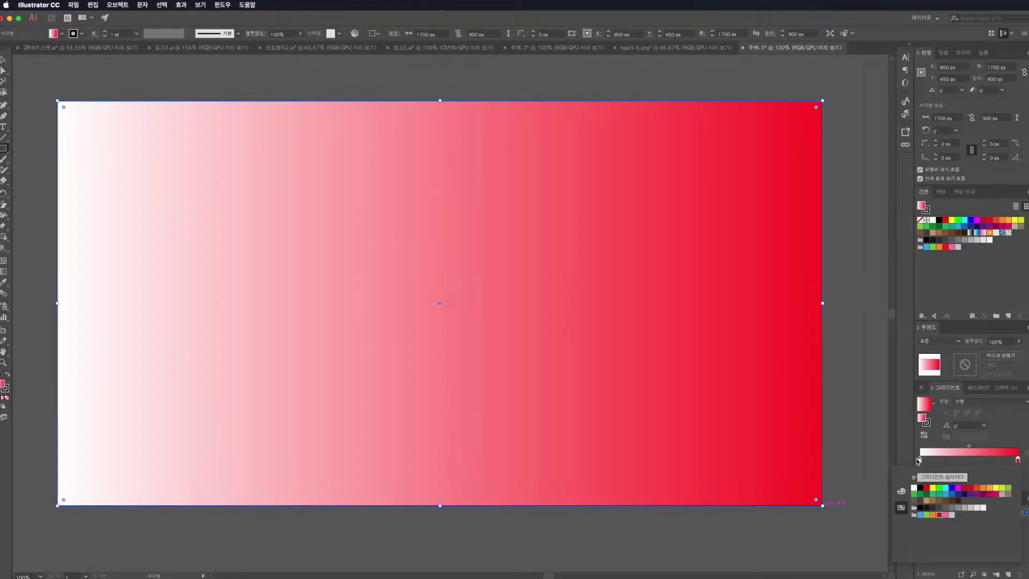
pyautogui.click(932, 514)
pyautogui.click(901, 491)
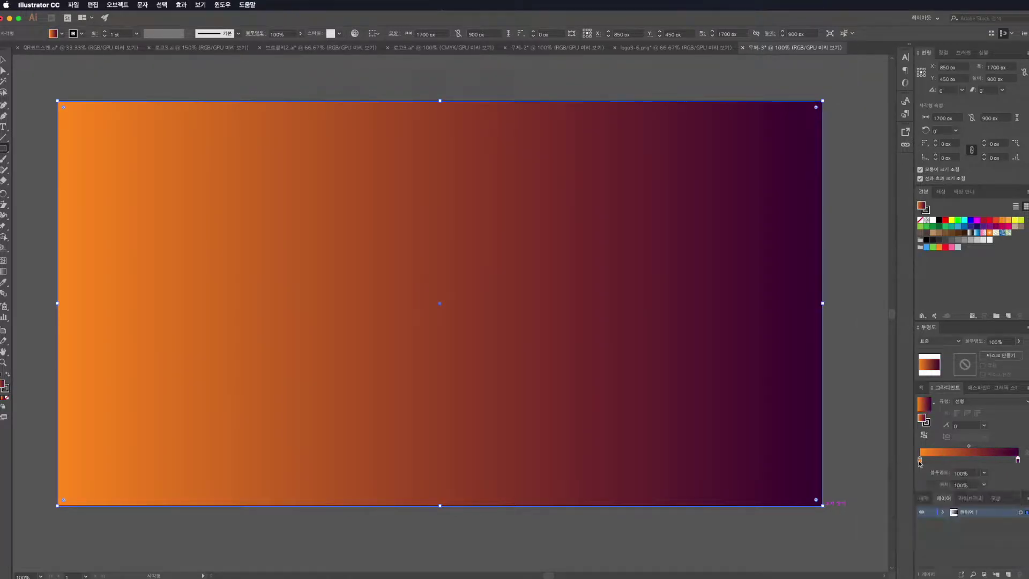
pyautogui.doubleClick(919, 460)
pyautogui.click(1007, 550)
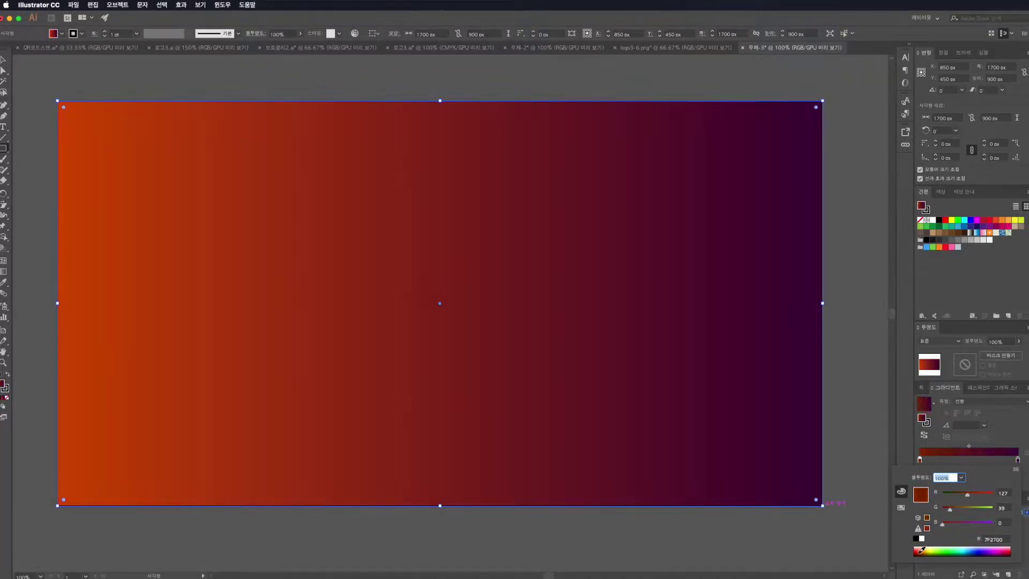
pyautogui.click(922, 549)
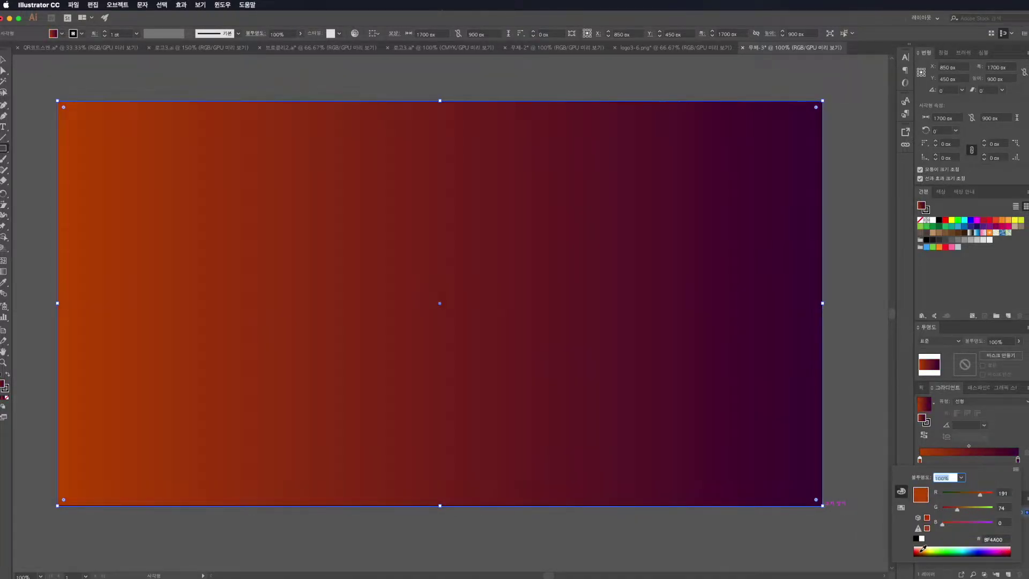
# Run the sky gradient vertically, orange at the bottom fading to purple by mid-artboard
pyautogui.press('g')
pyautogui.moveTo(439, 155)
pyautogui.mouseDown()
pyautogui.moveTo(439, 535)
pyautogui.moveTo(448, 122)
pyautogui.mouseUp()
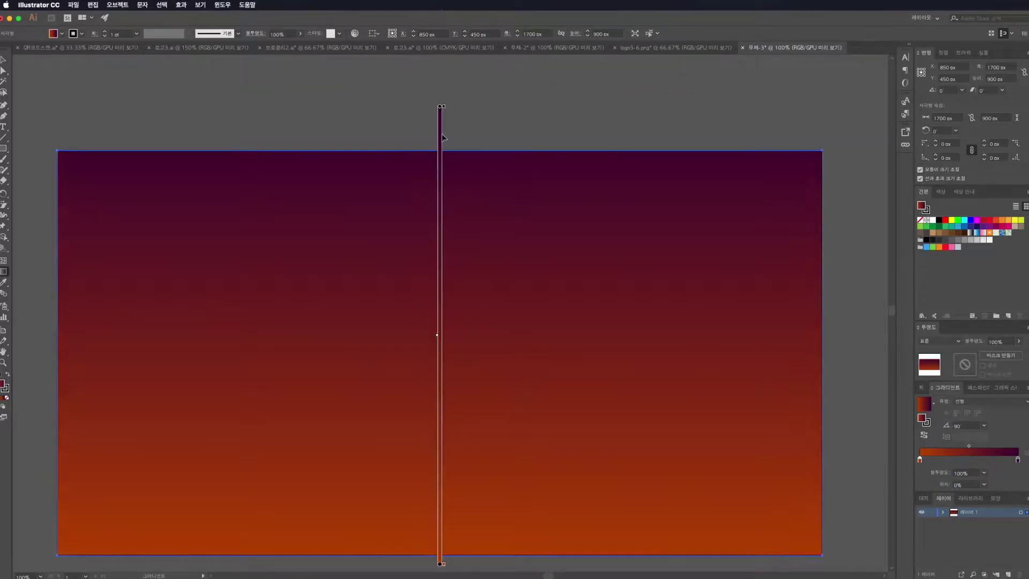
pyautogui.moveTo(448, 563); pyautogui.dragTo(448, 231)
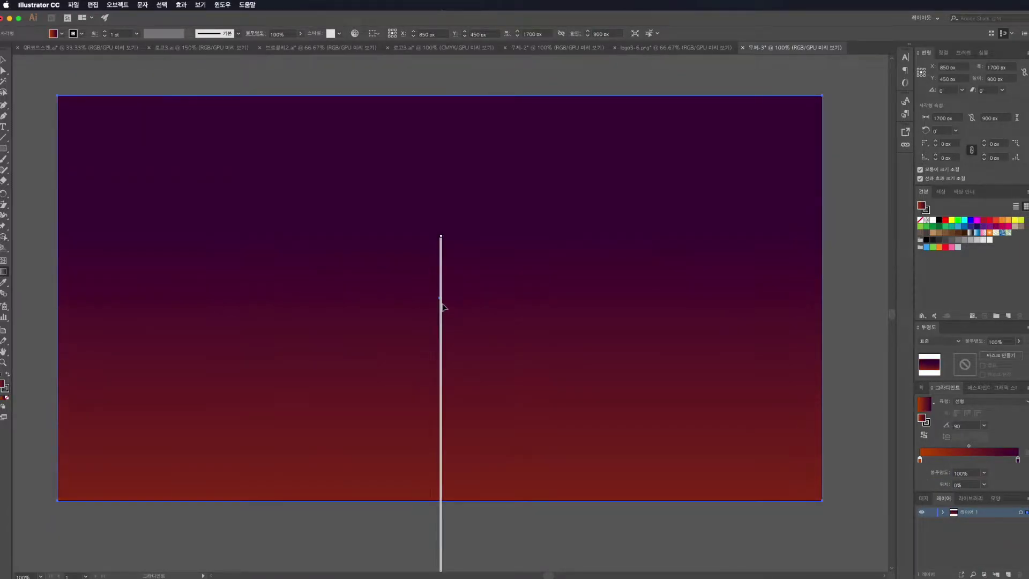
pyautogui.click(376, 84)
pyautogui.hotkey('ctrl', 'a')
pyautogui.doubleClick(1018, 459)
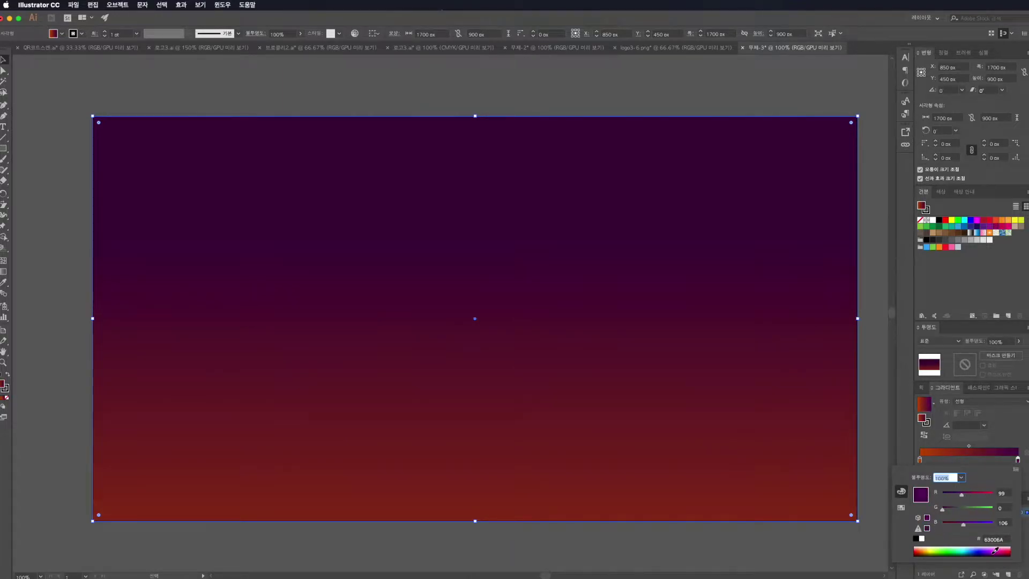
pyautogui.click(3, 271)
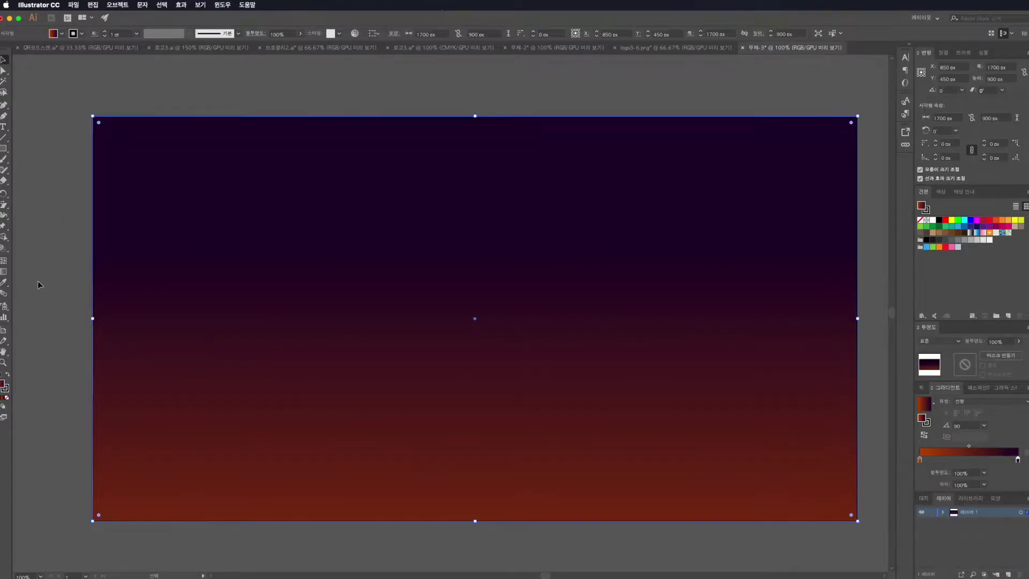
pyautogui.moveTo(475, 571); pyautogui.dragTo(475, 300)
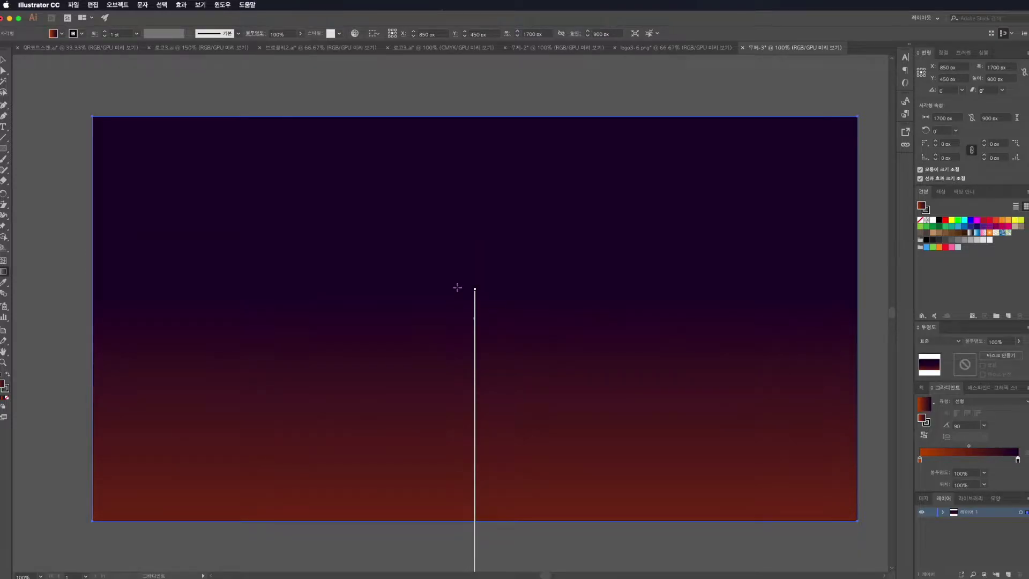
# Draw a rectangle across the lower part of the artboard
pyautogui.press('v')
pyautogui.click(56, 78)
pyautogui.press('m')
pyautogui.moveTo(93, 361)
pyautogui.mouseDown()
pyautogui.moveTo(698, 443)
pyautogui.moveTo(857, 521)
pyautogui.mouseUp()
# Fill the rectangle with dark navy #0B0C14
pyautogui.click(970, 226)
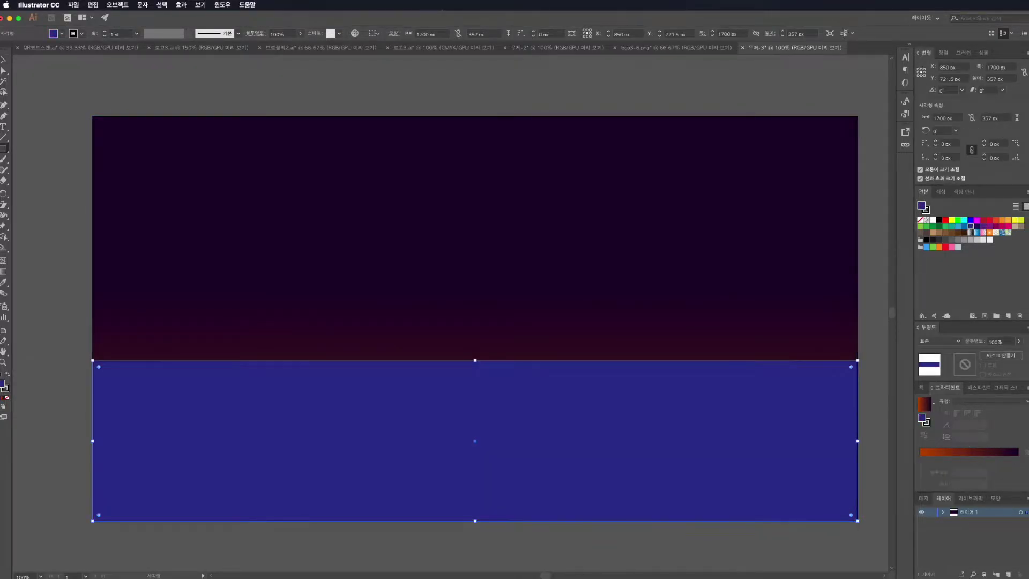
pyautogui.click(976, 226)
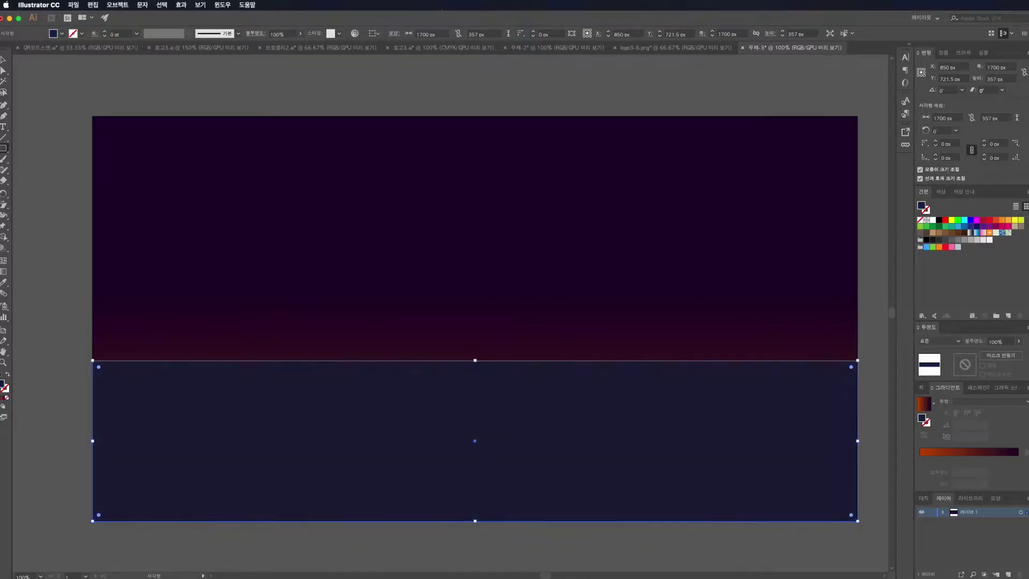
pyautogui.doubleClick(921, 205)
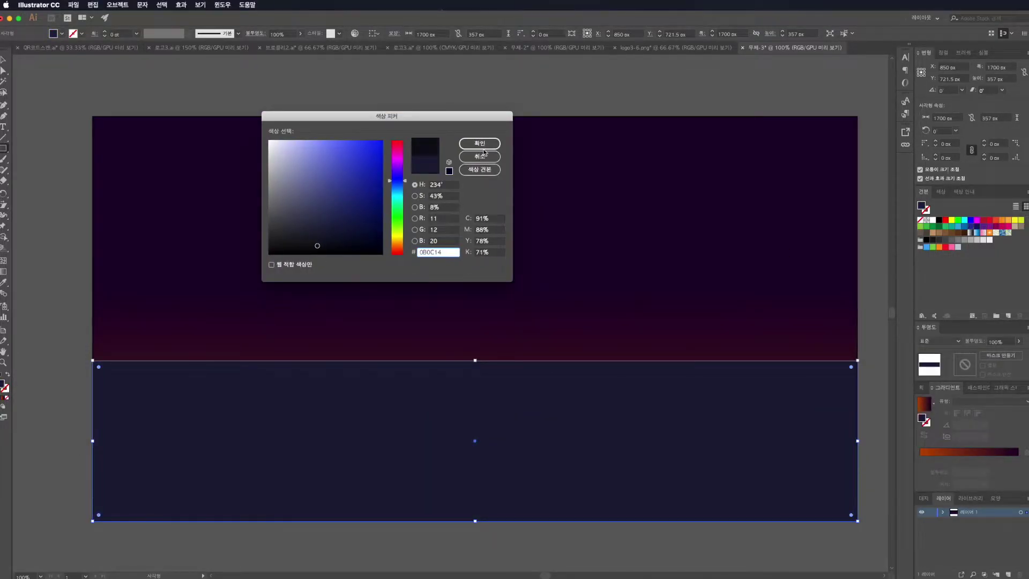
pyautogui.click(480, 143)
pyautogui.doubleClick(3, 384)
pyautogui.press('Return')
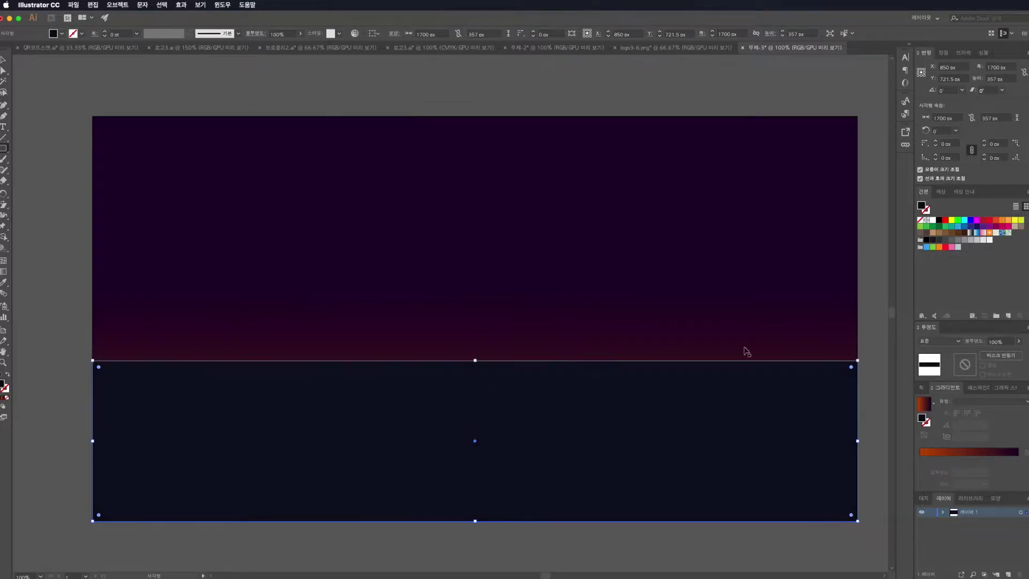
# Add anchors to raise a central peak and lower the ridge's left end
pyautogui.press('p')
pyautogui.click(463, 360)
pyautogui.moveTo(464, 360); pyautogui.dragTo(464, 338)
pyautogui.moveTo(93, 360); pyautogui.dragTo(93, 454)
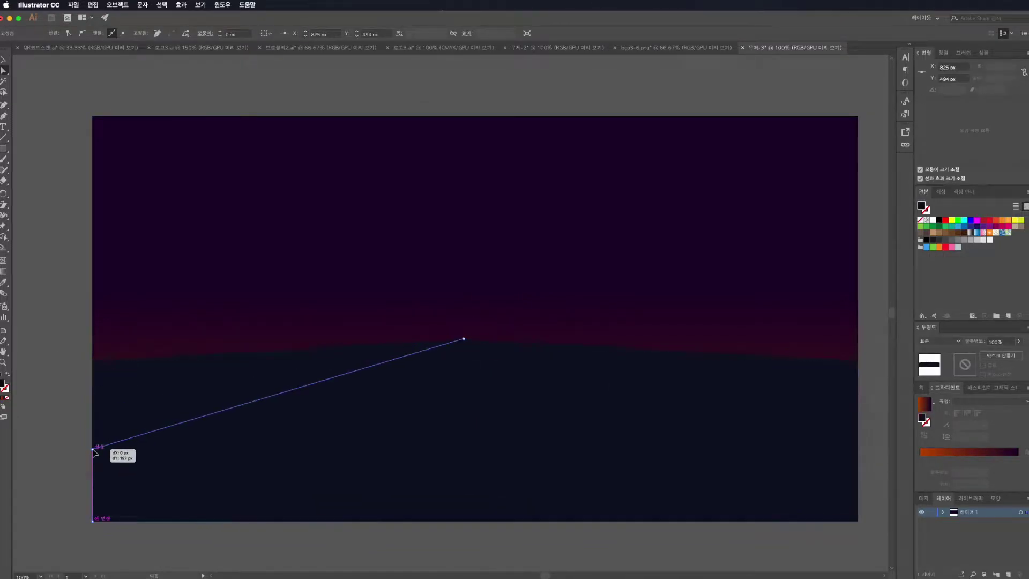
pyautogui.click(416, 354)
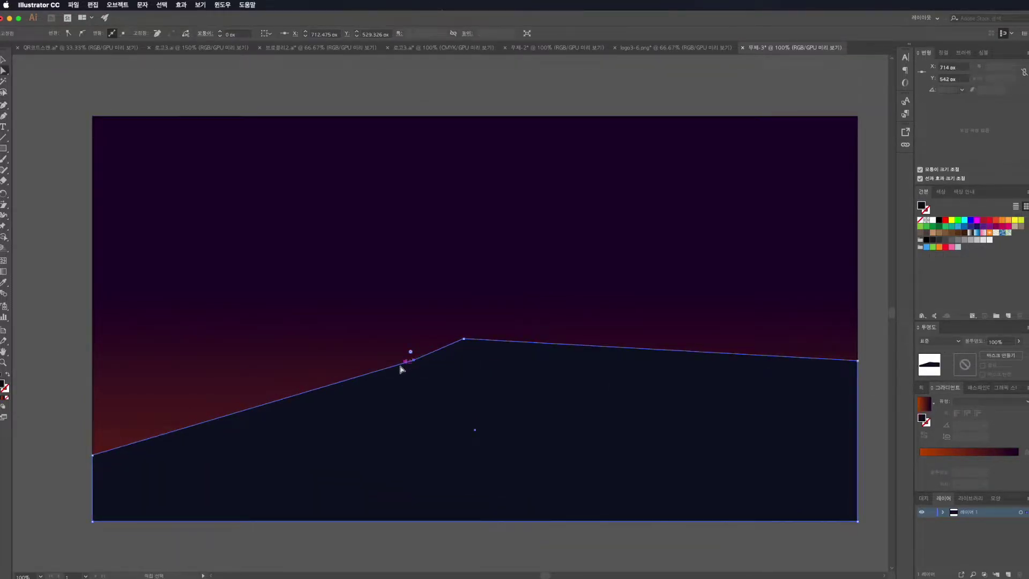
pyautogui.moveTo(416, 354); pyautogui.dragTo(414, 360)
pyautogui.click(389, 364)
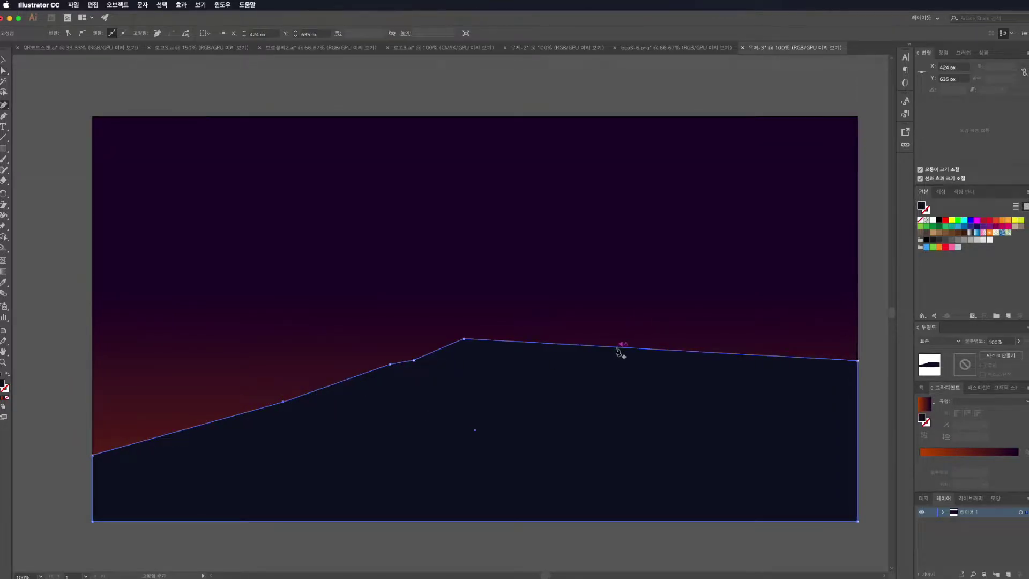
# Shape valleys and dips along the right ridge and lower its right end
pyautogui.moveTo(620, 345)
pyautogui.mouseDown()
pyautogui.moveTo(620, 397)
pyautogui.moveTo(613, 381)
pyautogui.mouseUp()
pyautogui.click(678, 384)
pyautogui.press('Return')
pyautogui.click(747, 370)
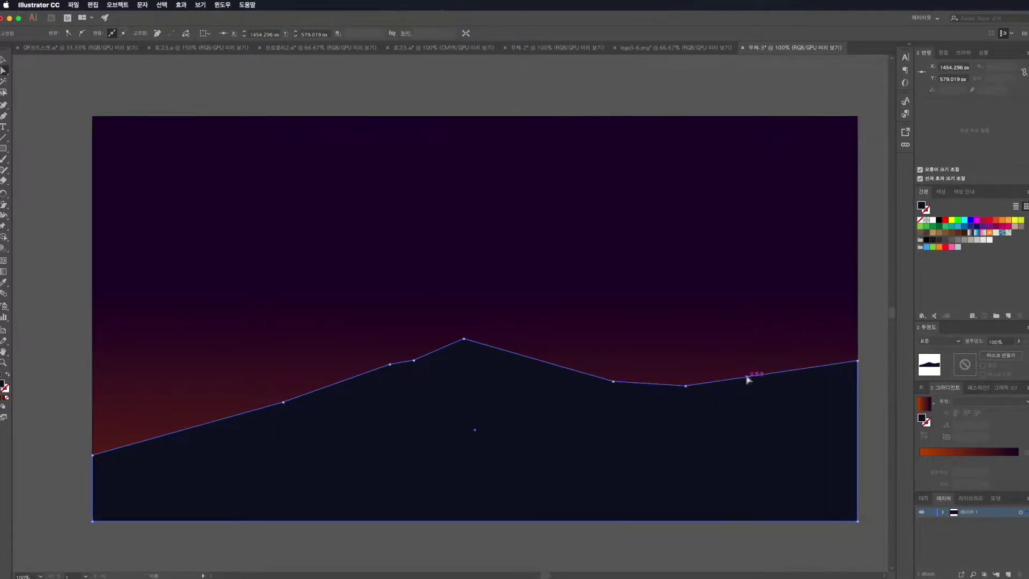
pyautogui.moveTo(776, 367); pyautogui.dragTo(790, 401)
pyautogui.moveTo(857, 361); pyautogui.dragTo(858, 427)
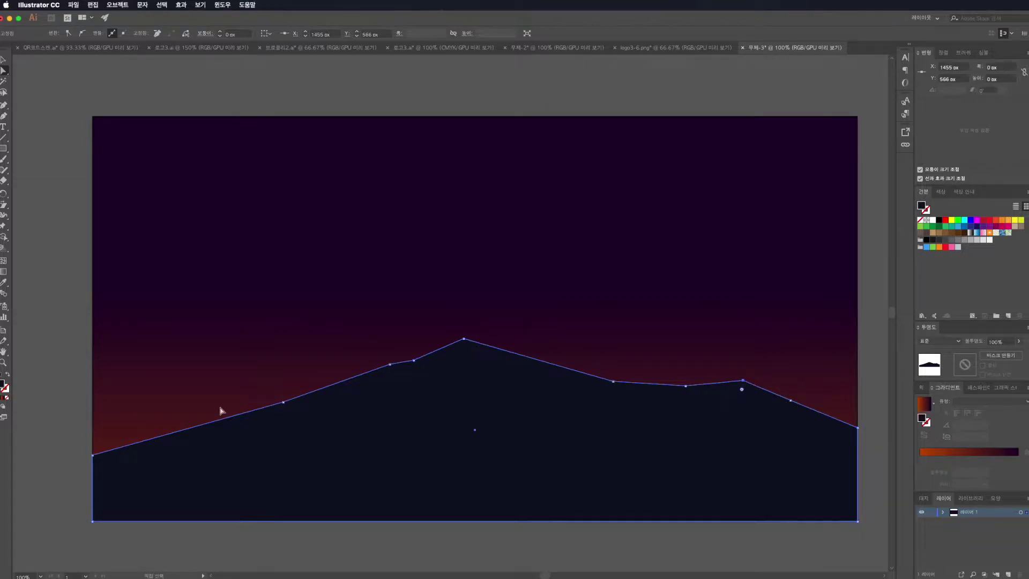
pyautogui.moveTo(284, 410); pyautogui.dragTo(283, 407)
# Squash the mountain vertically, then select it together with the sky
pyautogui.click(466, 354)
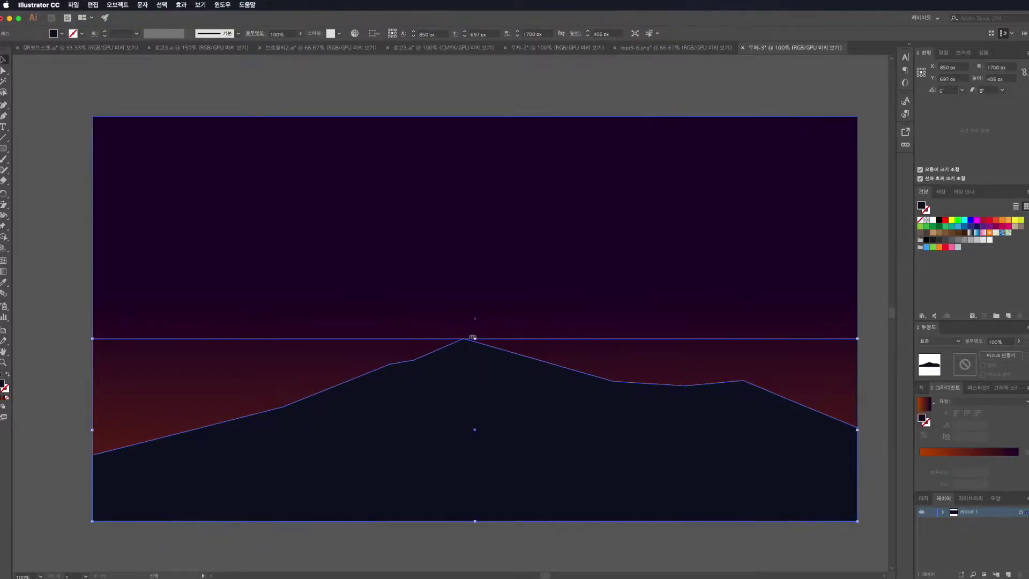
pyautogui.moveTo(475, 339); pyautogui.dragTo(476, 373)
pyautogui.click(61, 339)
pyautogui.click(757, 448)
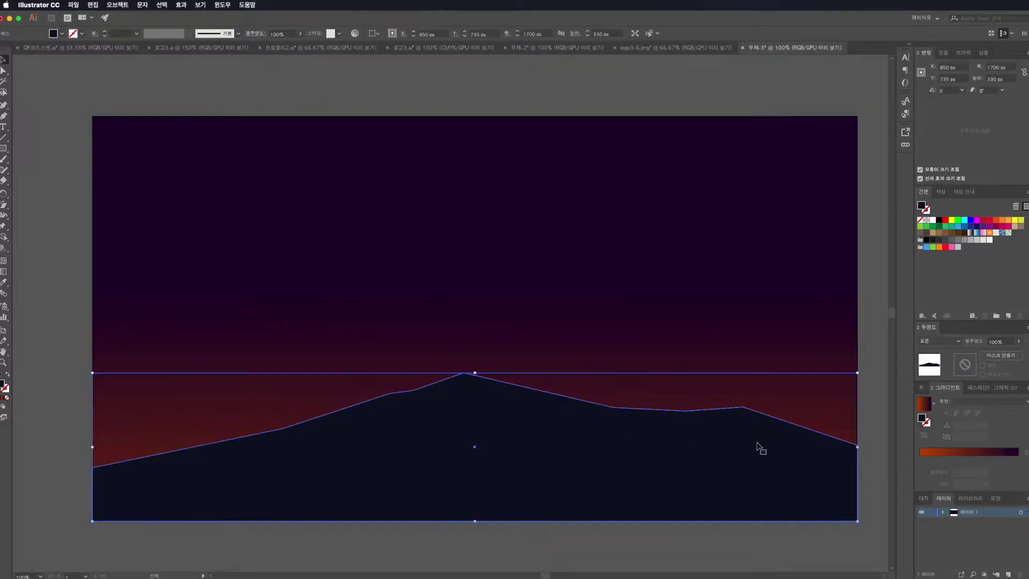
pyautogui.keyDown('shift'); pyautogui.click(338, 331); pyautogui.keyUp('shift')
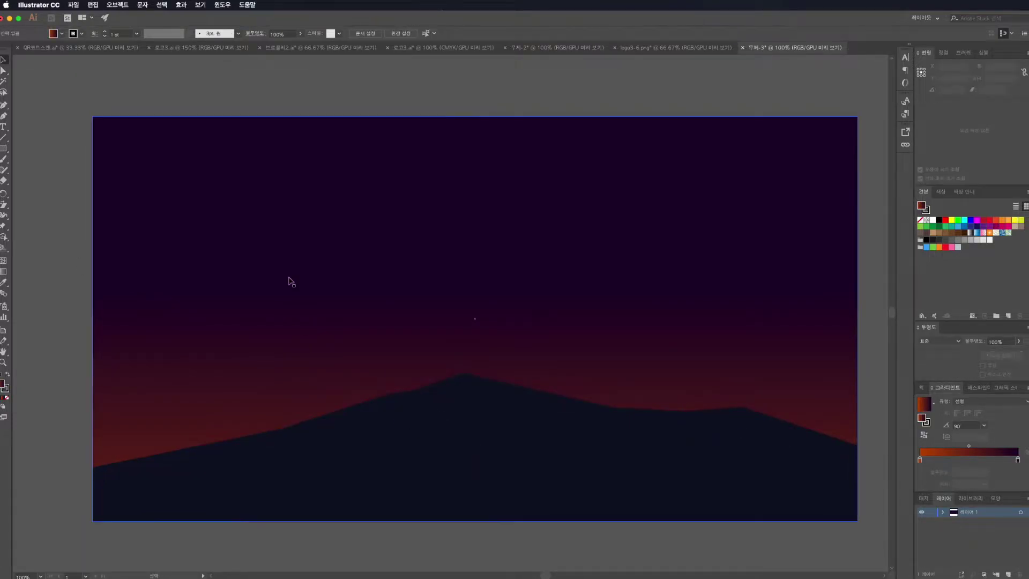
# Turn the bottom sky gradient stop magenta
pyautogui.press('g')
pyautogui.doubleClick(919, 458)
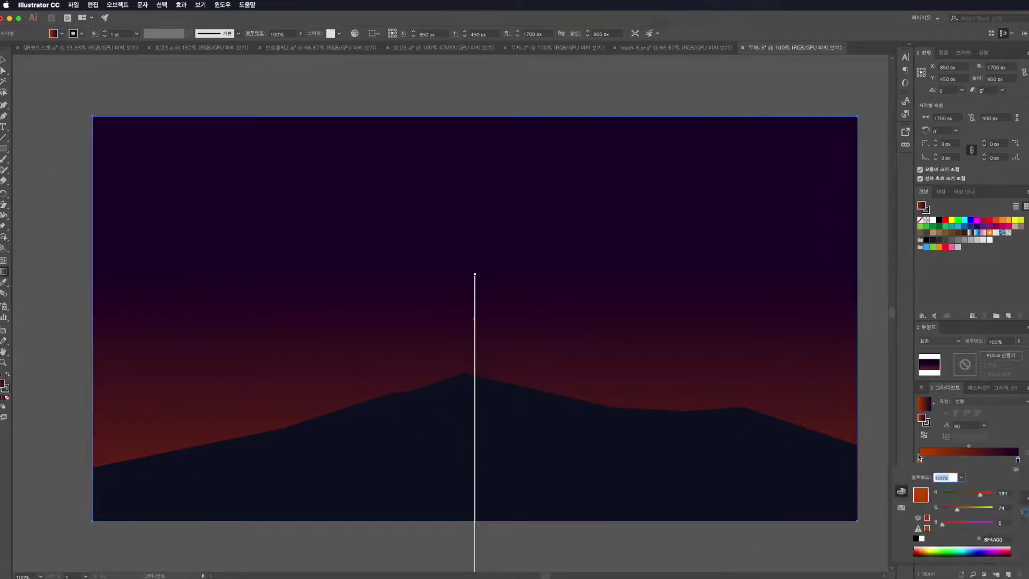
pyautogui.press('Return')
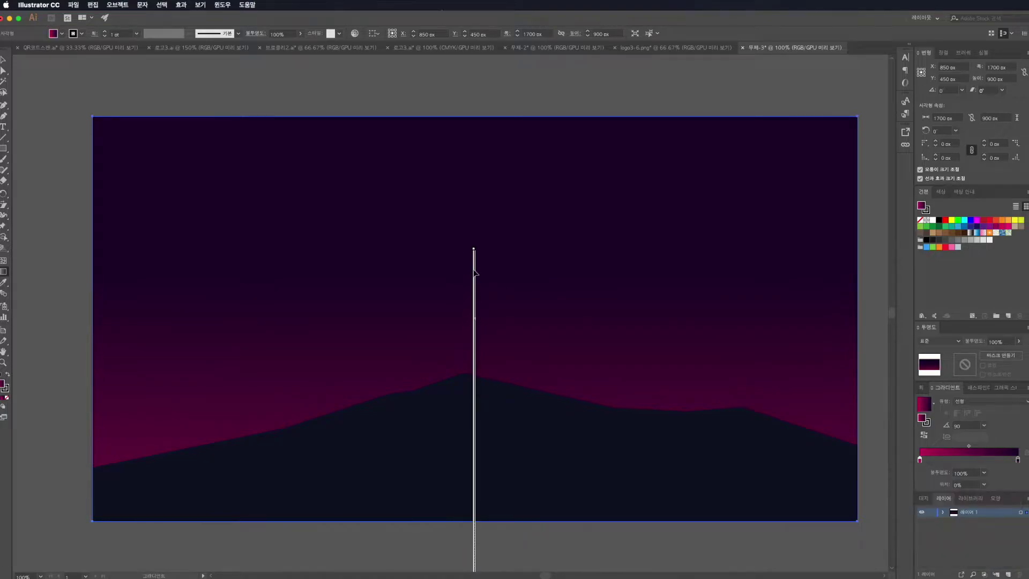
# Draw a 68% opacity rectangle over the lower artboard and cut it along a wavy line
pyautogui.press('m')
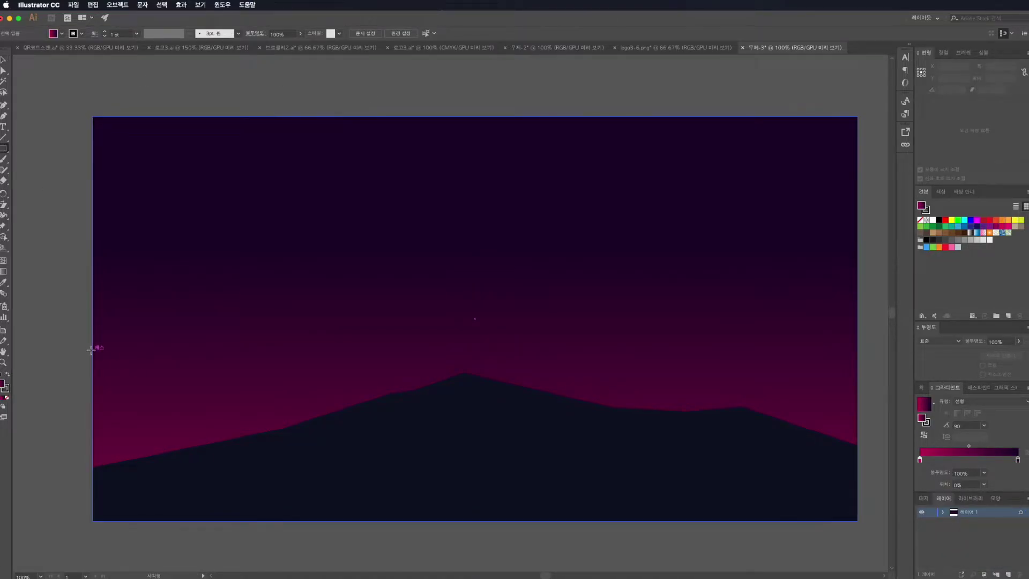
pyautogui.moveTo(92, 350); pyautogui.dragTo(857, 521)
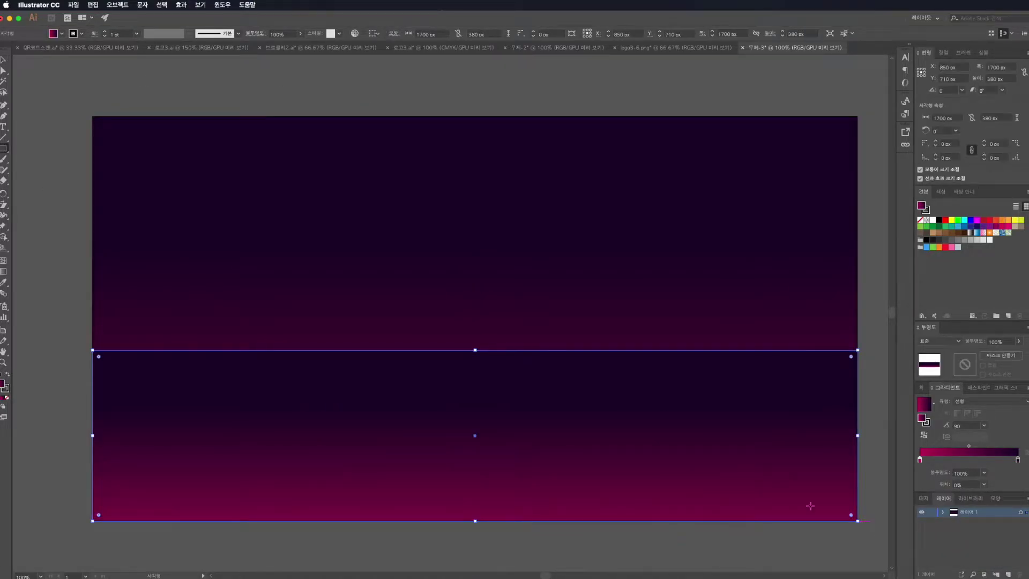
pyautogui.click(4, 181)
pyautogui.moveTo(1012, 354); pyautogui.dragTo(1002, 354)
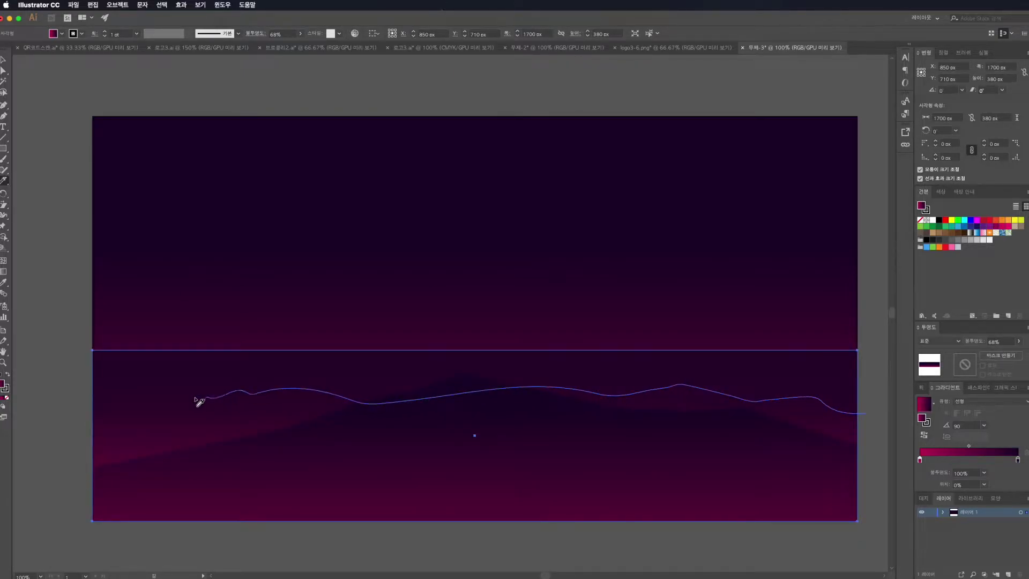
pyautogui.moveTo(85, 405); pyautogui.dragTo(85, 406)
# Delete the piece above the cut and set the wavy hills to 14% opacity
pyautogui.press('v')
pyautogui.click(161, 372)
pyautogui.press('Delete')
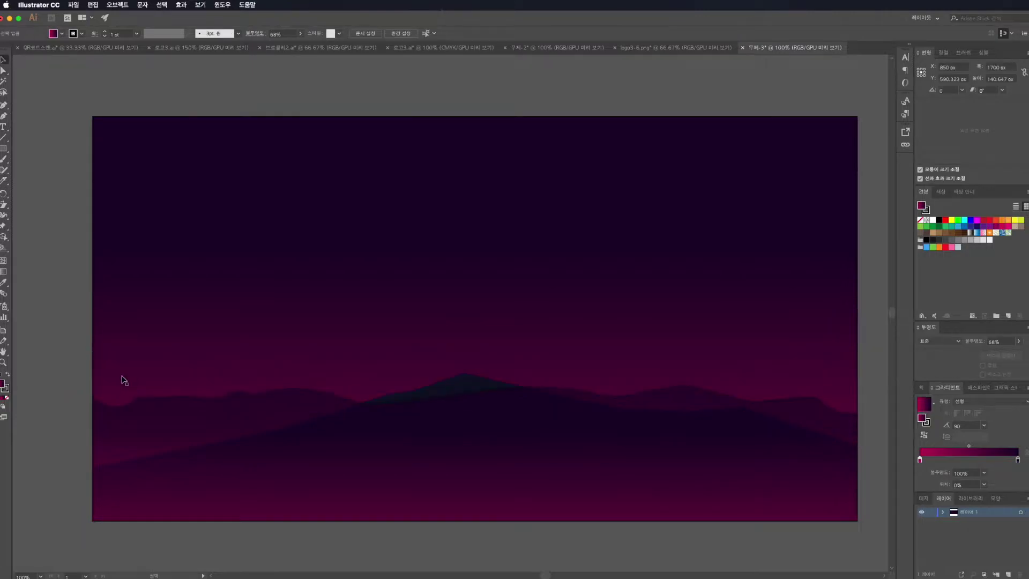
pyautogui.click(703, 402)
pyautogui.press('v')
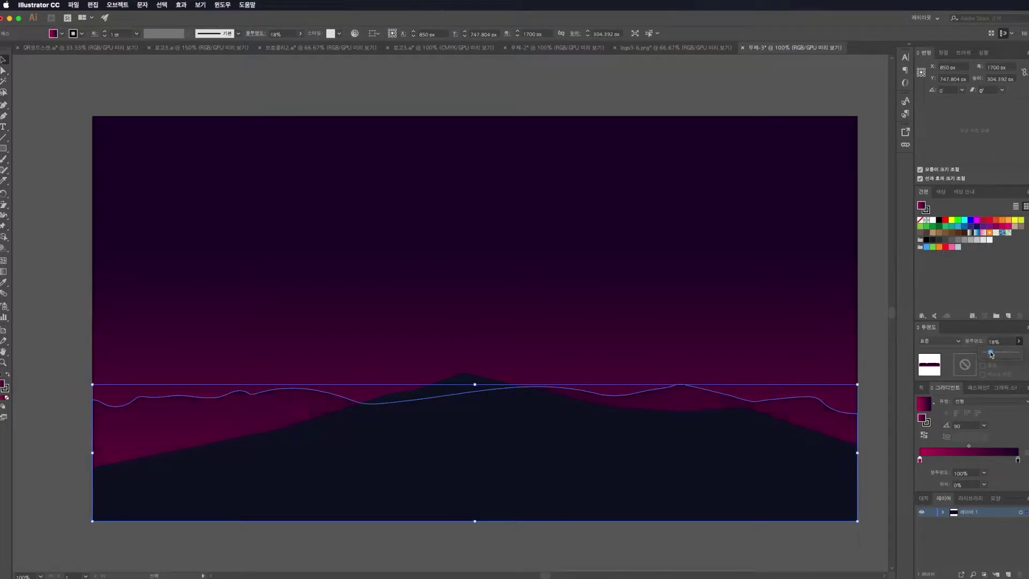
pyautogui.moveTo(991, 355); pyautogui.dragTo(989, 355)
pyautogui.click(3, 148)
# Draw another lower-half rectangle at 41% opacity and select the wavy hill path
pyautogui.moveTo(92, 334); pyautogui.dragTo(857, 521)
pyautogui.press('4')
pyautogui.press('1')
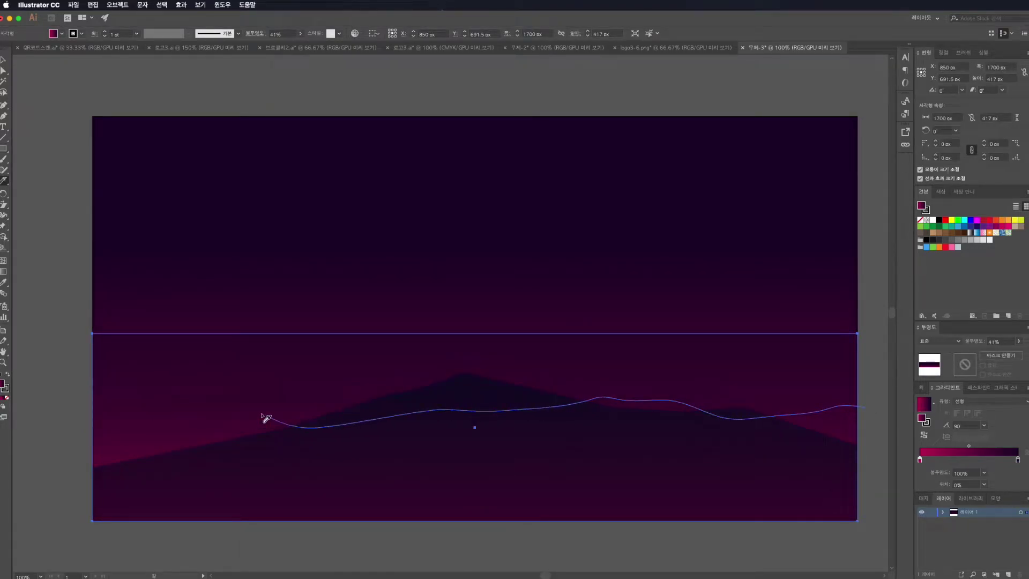
pyautogui.click(92, 434)
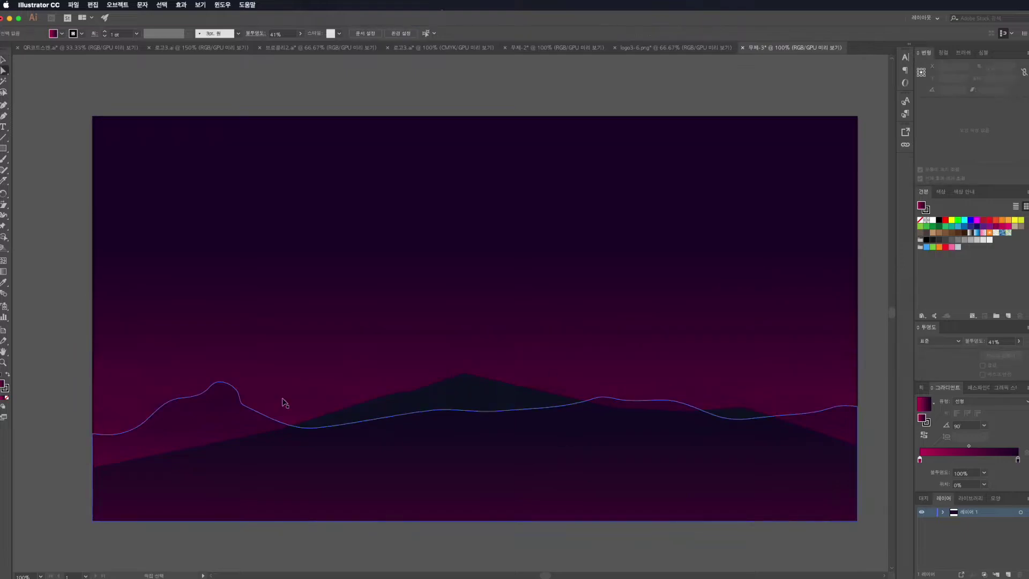
pyautogui.click(189, 411)
# Refine the wavy hill's anchor points with the Pen and Direct Selection tools
pyautogui.press('p')
pyautogui.scroll(2, 244, 407)
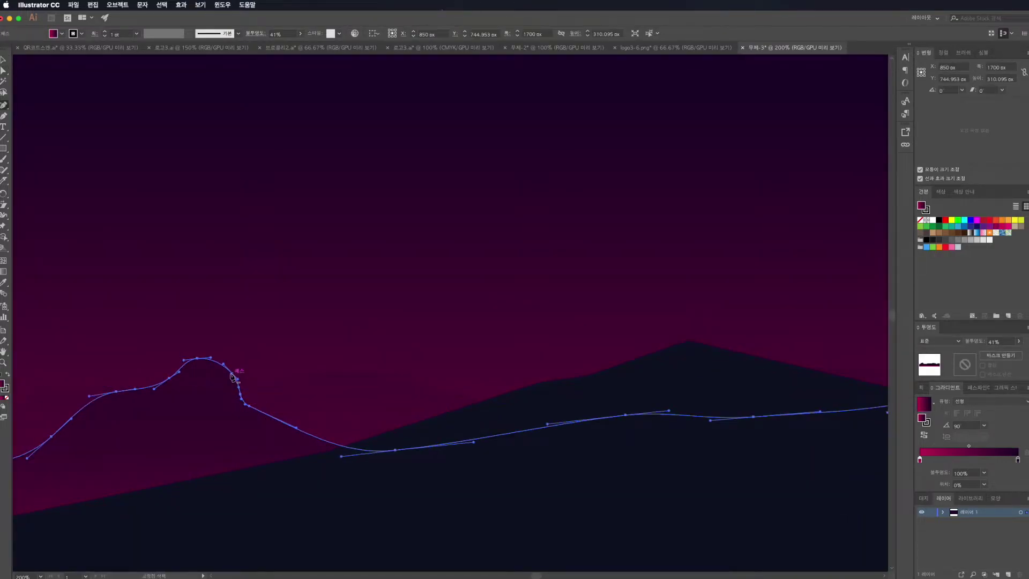
pyautogui.press('a')
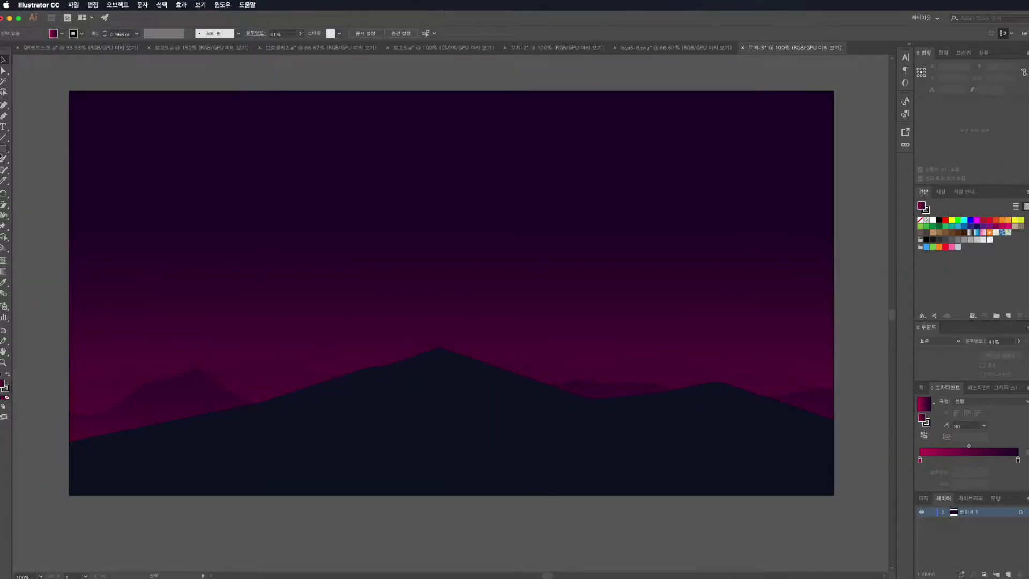
pyautogui.click(322, 406)
# Recolour a sky stop orange and move the orange and purple stops toward the horizon and middle
pyautogui.press('p')
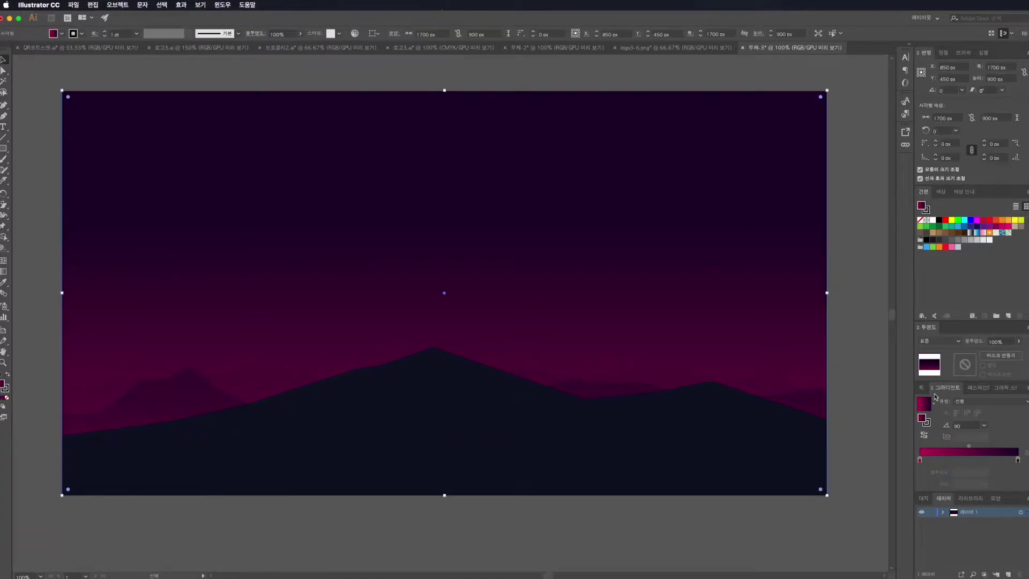
pyautogui.moveTo(966, 461); pyautogui.dragTo(965, 496)
pyautogui.doubleClick(974, 460)
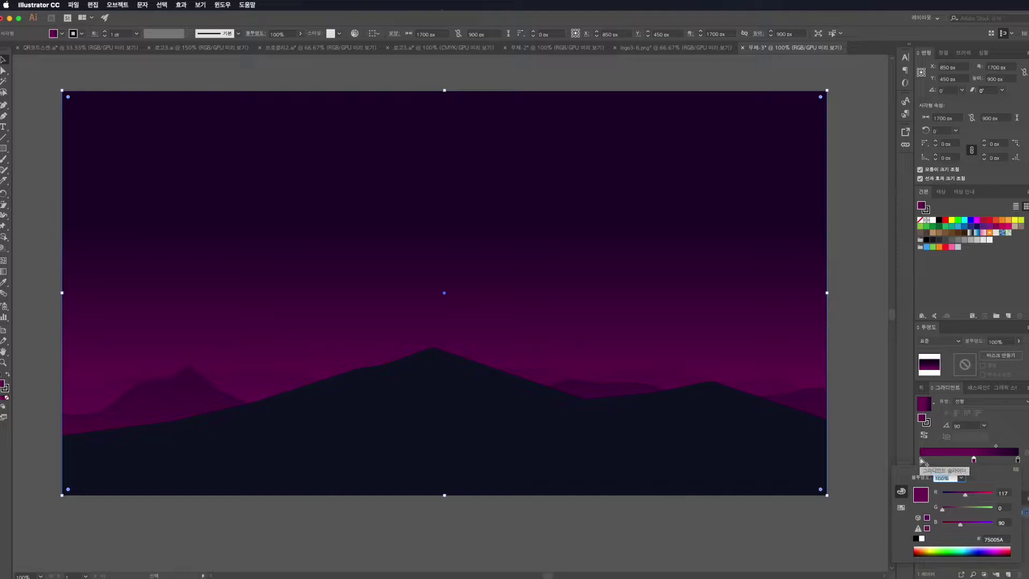
pyautogui.click(922, 551)
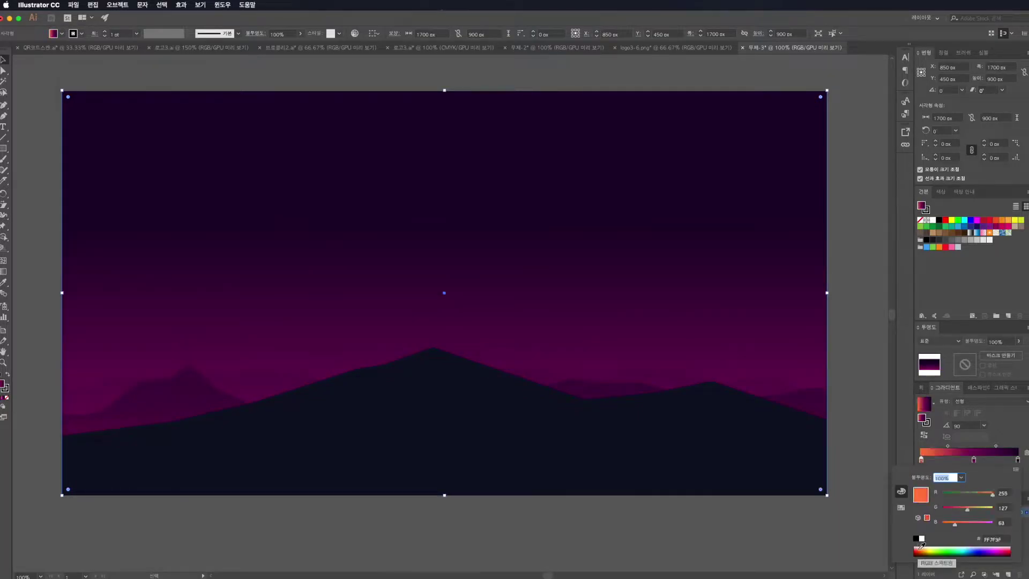
pyautogui.press('Escape')
pyautogui.moveTo(947, 460); pyautogui.dragTo(936, 461)
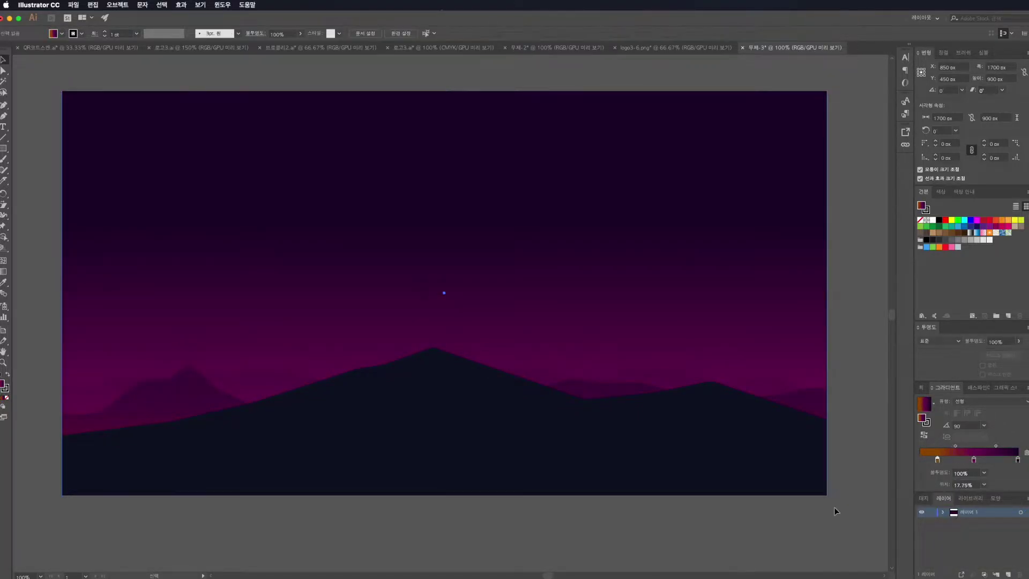
pyautogui.moveTo(1006, 459); pyautogui.dragTo(966, 459)
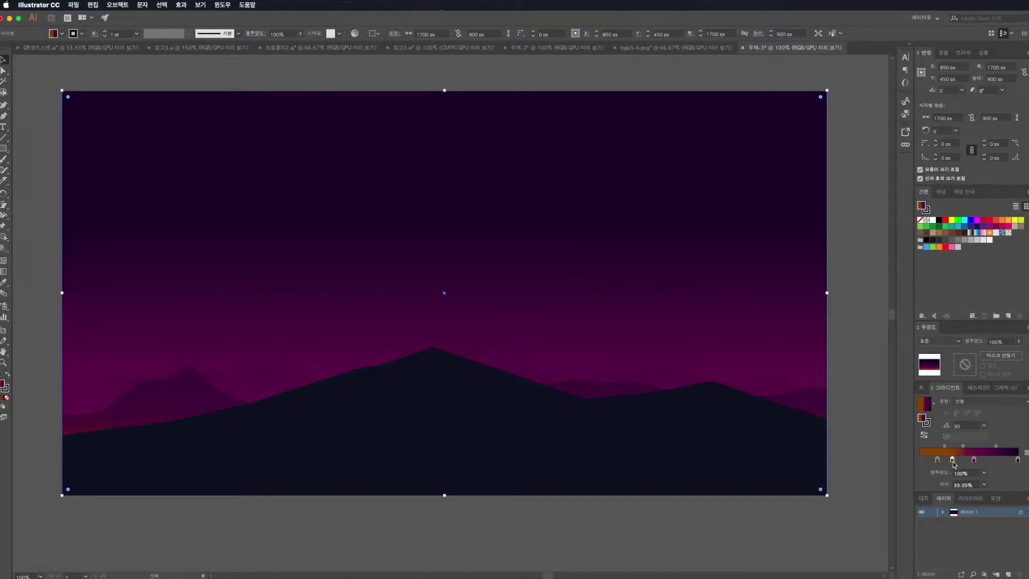
# Redraw the sky gradient vertically from bottom up and add a positioned middle stop
pyautogui.press('g')
pyautogui.moveTo(444, 561); pyautogui.dragTo(444, 149)
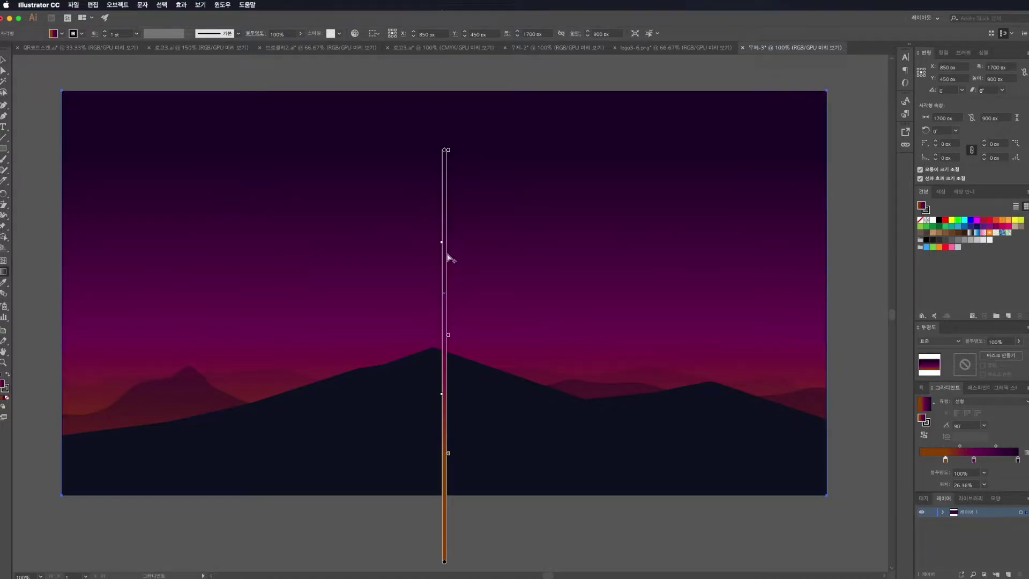
pyautogui.click(449, 259)
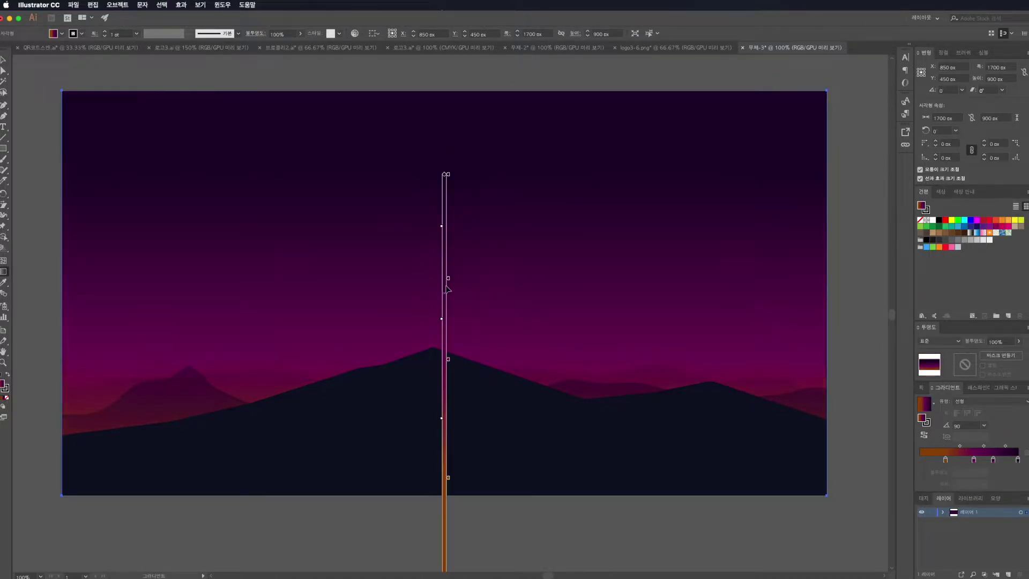
pyautogui.moveTo(444, 266); pyautogui.dragTo(444, 294)
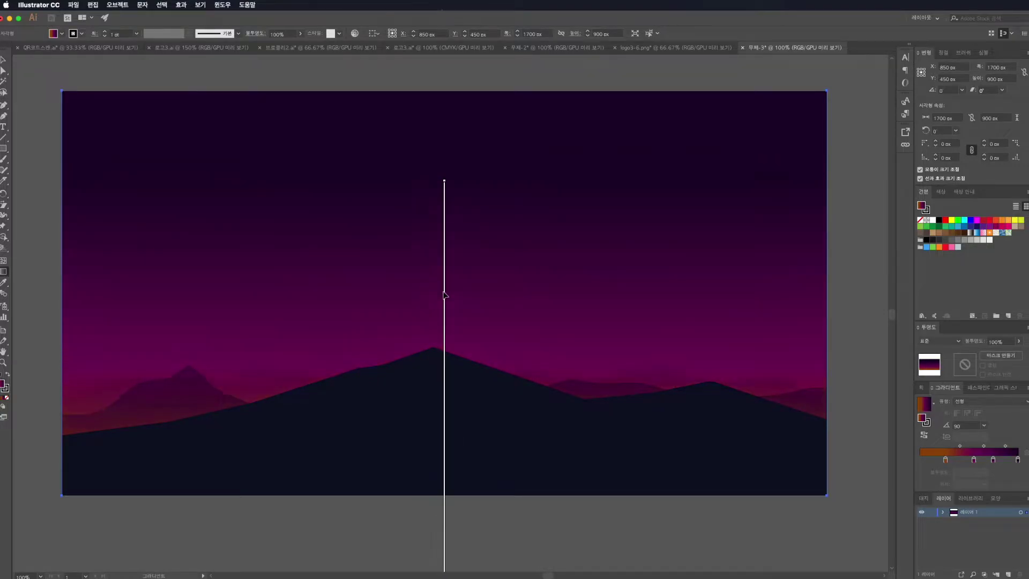
pyautogui.doubleClick(975, 460)
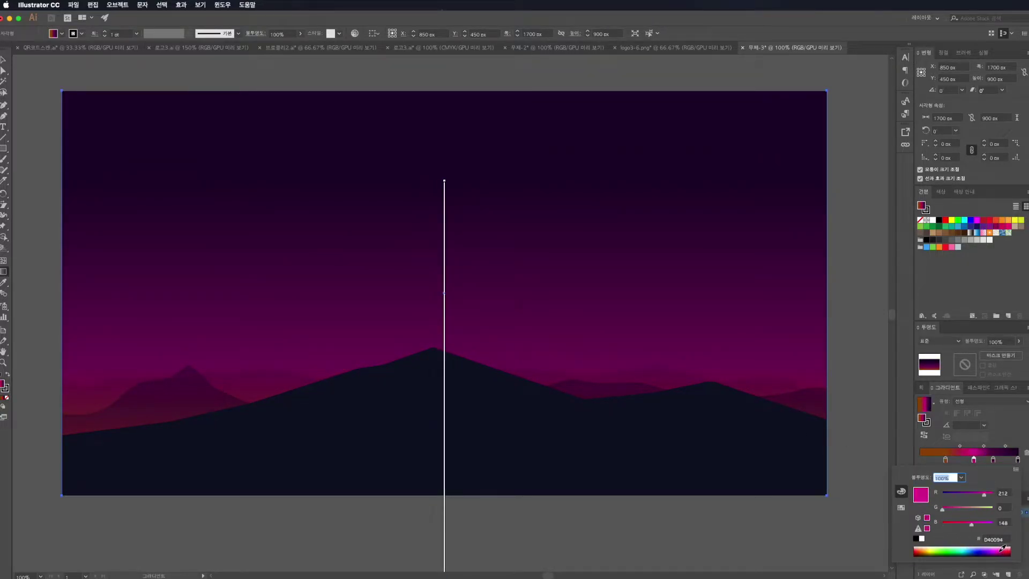
pyautogui.press('v')
pyautogui.click(533, 523)
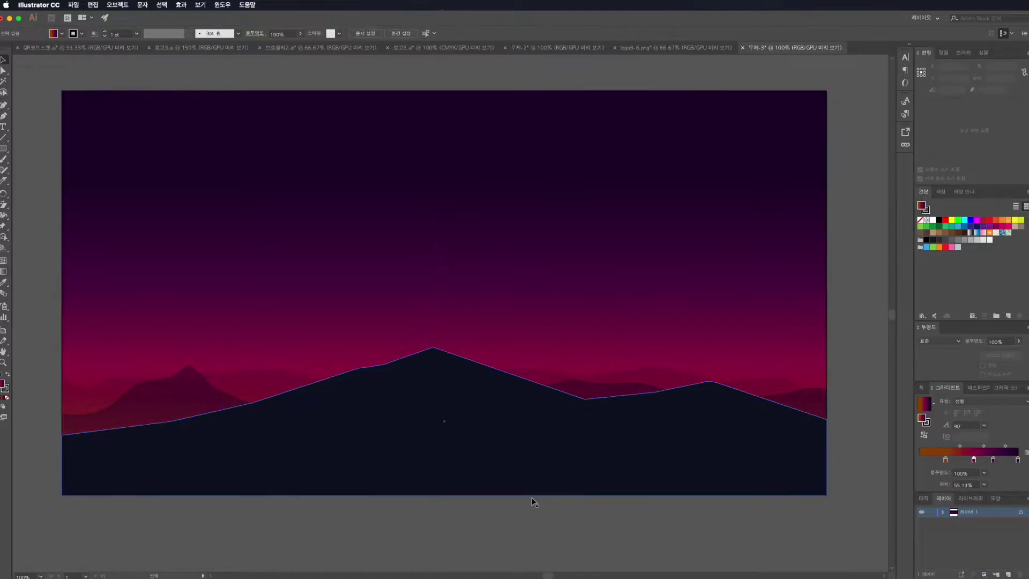
# Draw a moon circle over the mountain with a white-to-0%-opacity white gradient
pyautogui.moveTo(523, 301); pyautogui.dragTo(606, 416)
pyautogui.press('d')
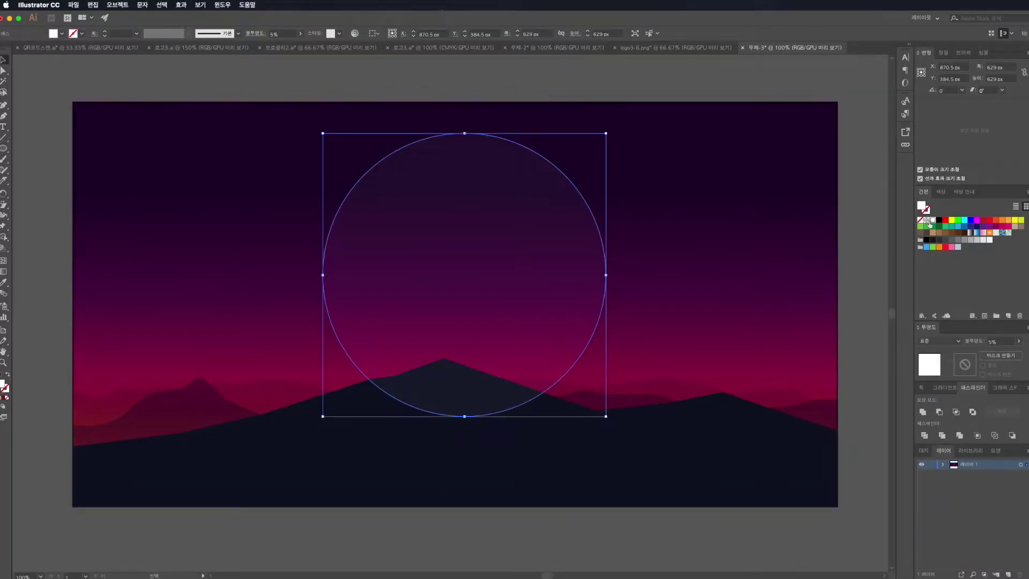
pyautogui.click(935, 389)
pyautogui.moveTo(993, 461); pyautogui.dragTo(992, 488)
pyautogui.doubleClick(1018, 460)
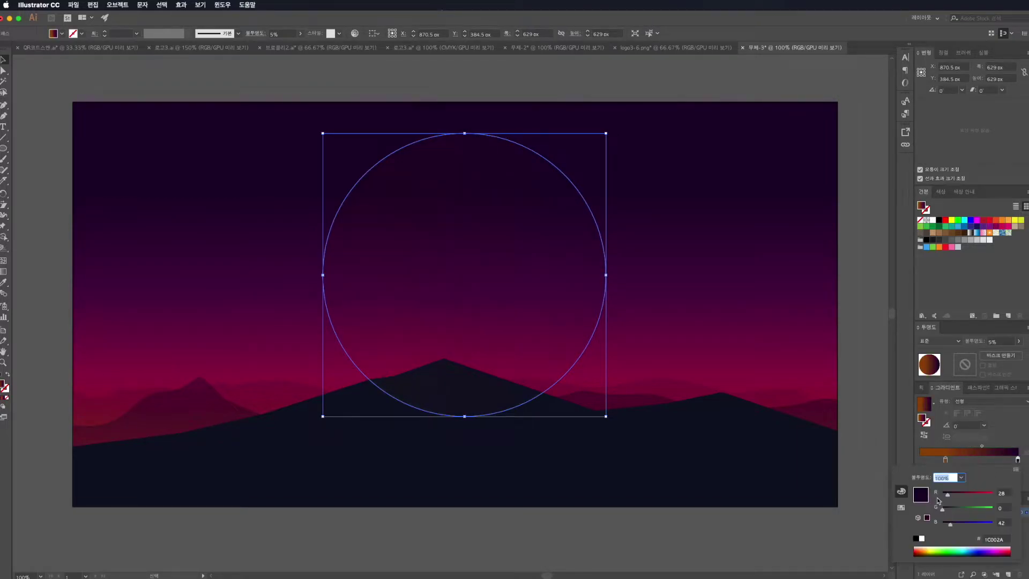
pyautogui.click(921, 538)
pyautogui.doubleClick(945, 459)
pyautogui.click(921, 538)
pyautogui.write('0')
pyautogui.press('Return')
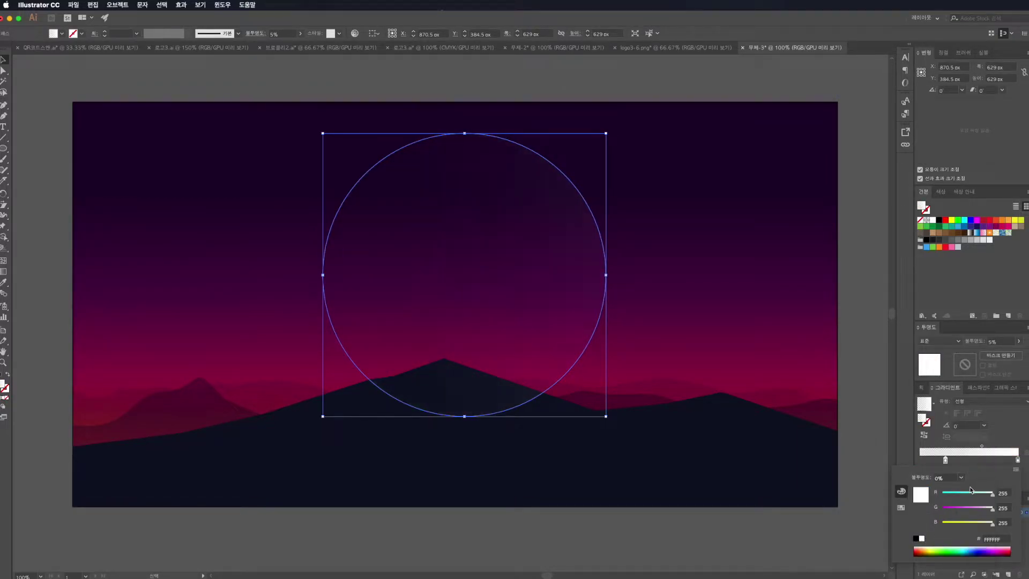
pyautogui.moveTo(991, 356); pyautogui.dragTo(992, 357)
# Run the moon gradient from bottom to top and lower its opacity to 19%
pyautogui.press('g')
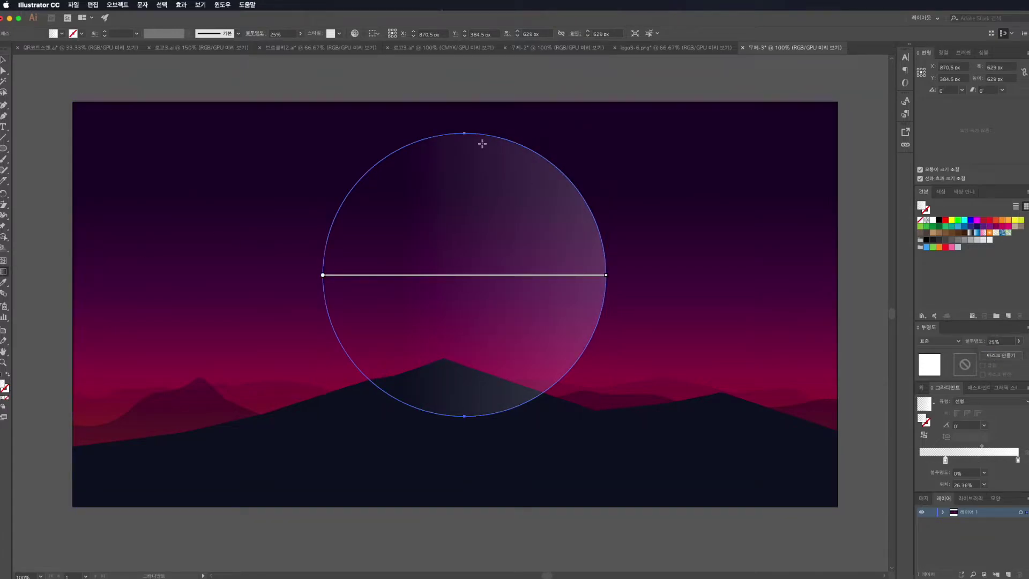
pyautogui.moveTo(464, 138)
pyautogui.mouseDown()
pyautogui.moveTo(464, 403)
pyautogui.moveTo(478, 157)
pyautogui.mouseUp()
pyautogui.press('v')
pyautogui.moveTo(993, 356); pyautogui.dragTo(990, 357)
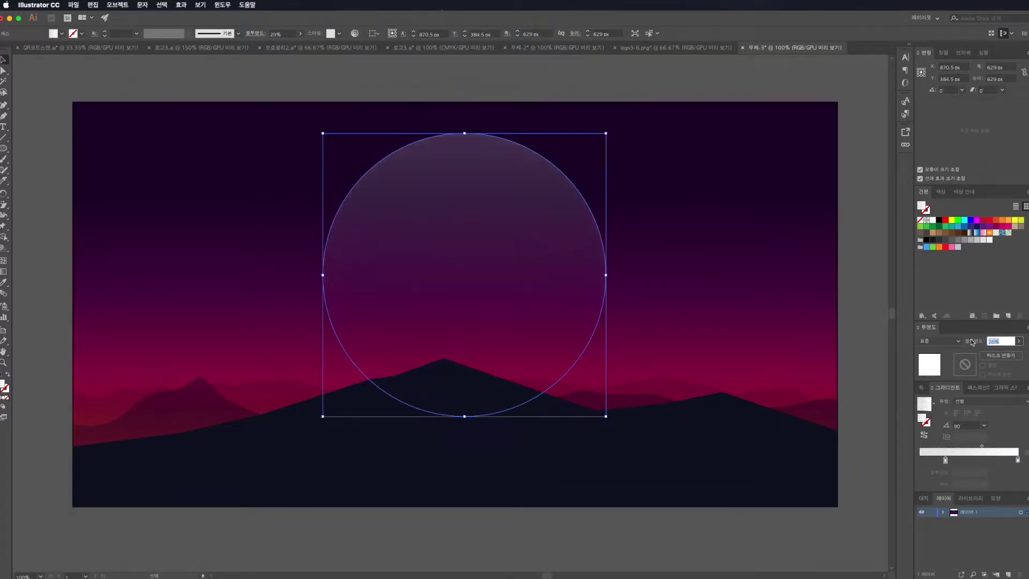
pyautogui.hotkey('ctrl', 'shift', 'a')
# Shrink the moon slightly and move it lower behind the mountain peak
pyautogui.click(568, 266)
pyautogui.moveTo(606, 415); pyautogui.dragTo(592, 409)
pyautogui.moveTo(477, 251); pyautogui.dragTo(471, 264)
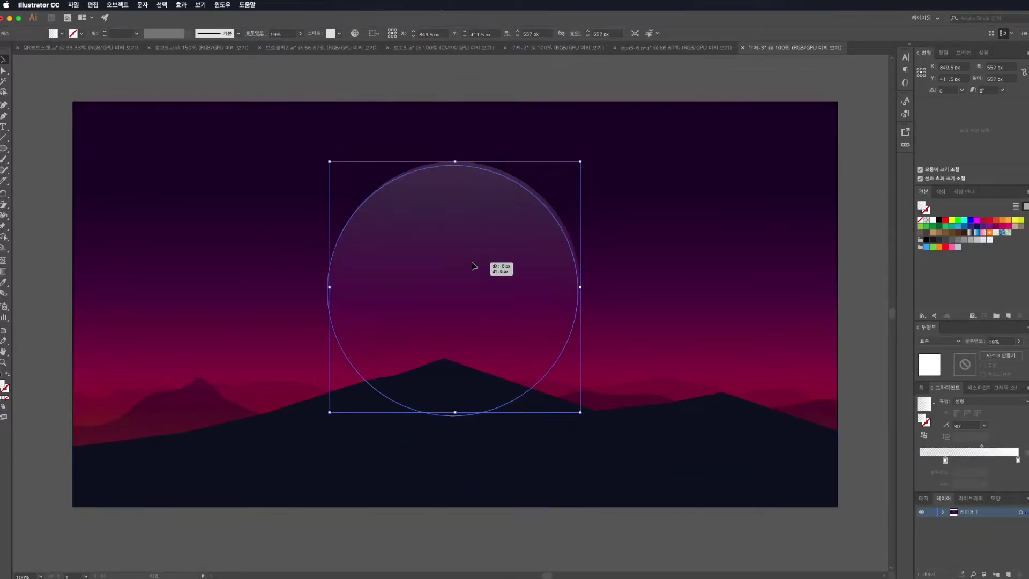
pyautogui.hotkey('ctrl', 'shift', 'a')
pyautogui.click(545, 363)
pyautogui.hotkey('ctrl', 'shift', 'a')
# Draw a tiny 4 px dot in the sky for a star
pyautogui.press('l')
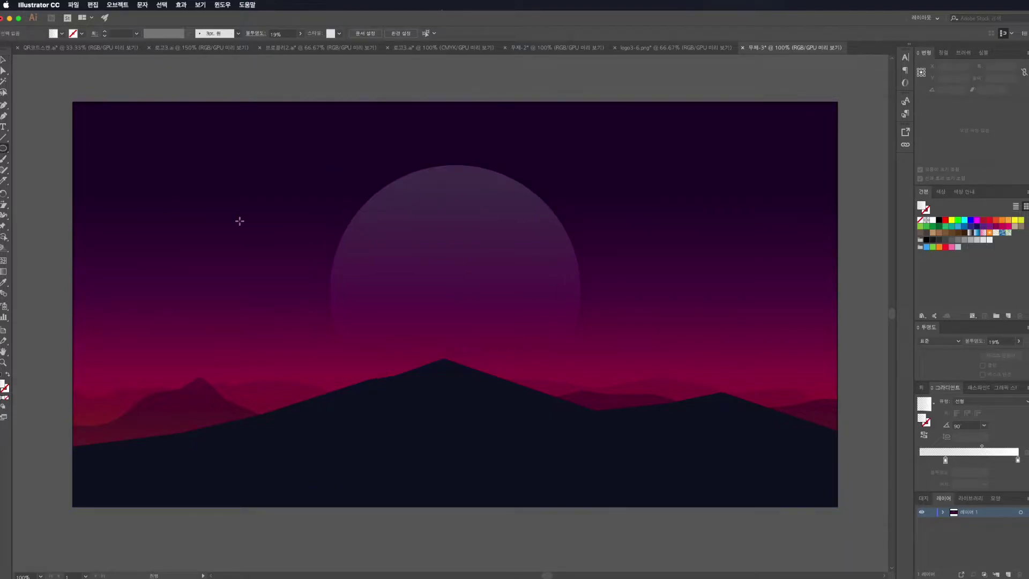
pyautogui.scroll(1, 340, 252)
pyautogui.scroll(2, 327, 209)
pyautogui.moveTo(328, 209); pyautogui.dragTo(332, 213)
# Apply a white 5 px Screen Outer Glow to the star dot
pyautogui.scroll(3, 397, 183)
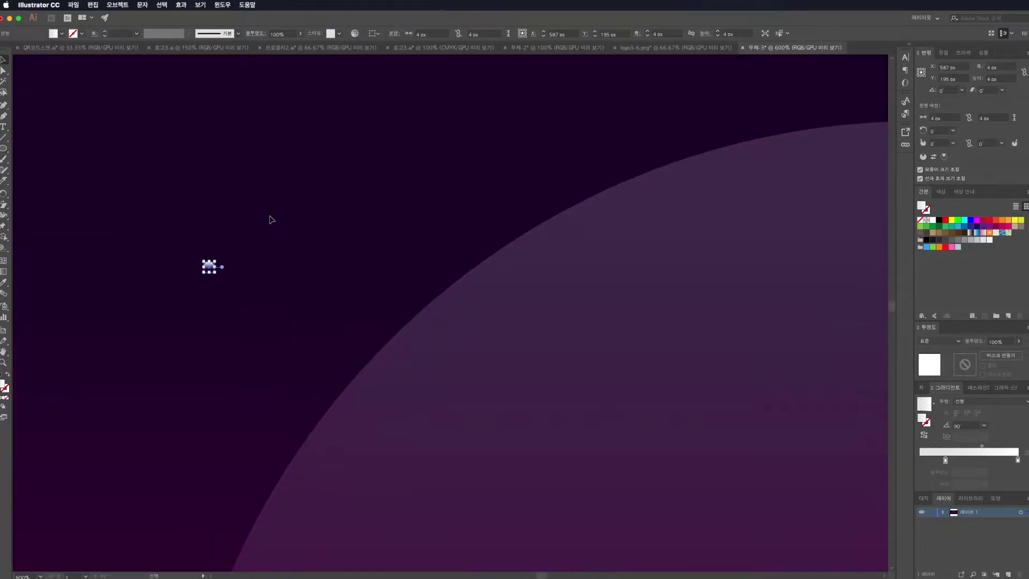
pyautogui.click(185, 5)
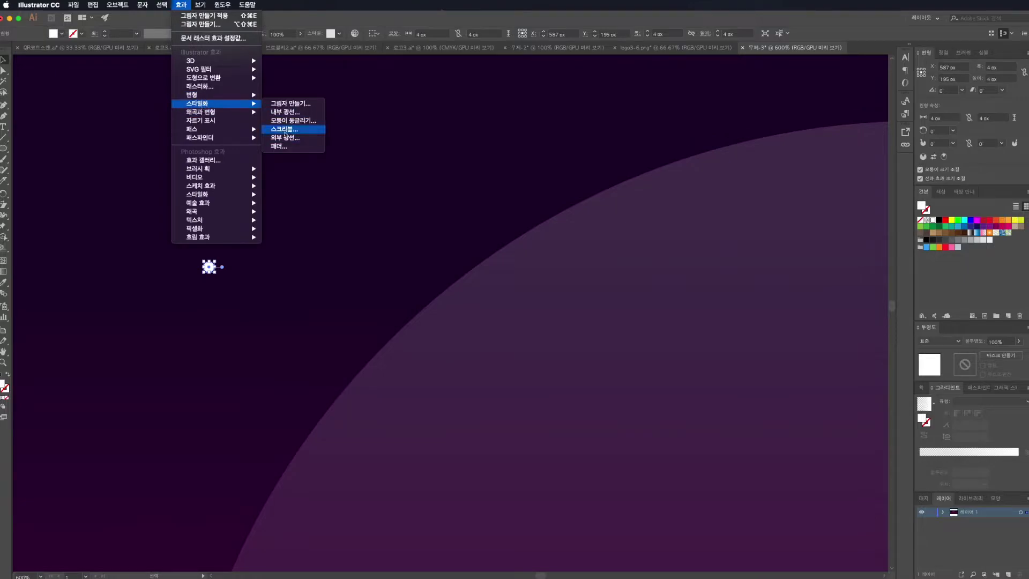
pyautogui.click(292, 131)
pyautogui.click(929, 353)
pyautogui.click(270, 141)
pyautogui.press('Return')
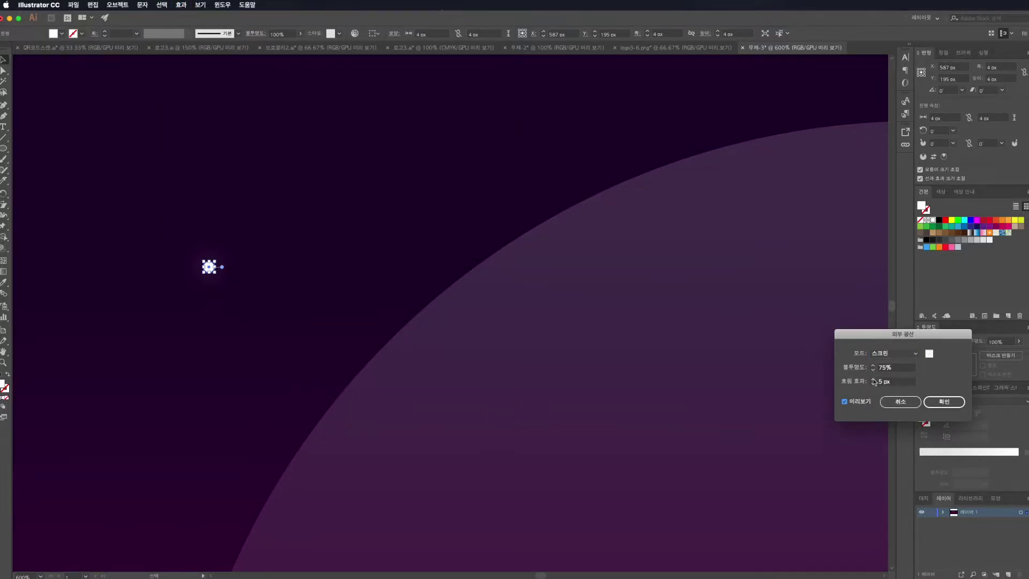
pyautogui.click(944, 402)
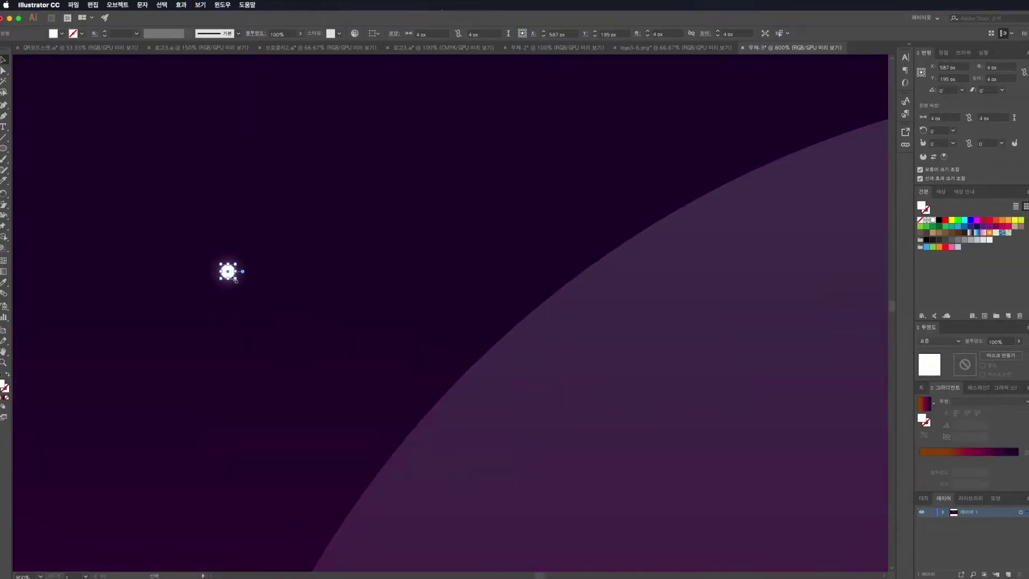
# Group the dot with its glow and enter the group to select the star
pyautogui.keyDown('shift'); pyautogui.click(228, 272); pyautogui.keyUp('shift')
pyautogui.rightClick(230, 275)
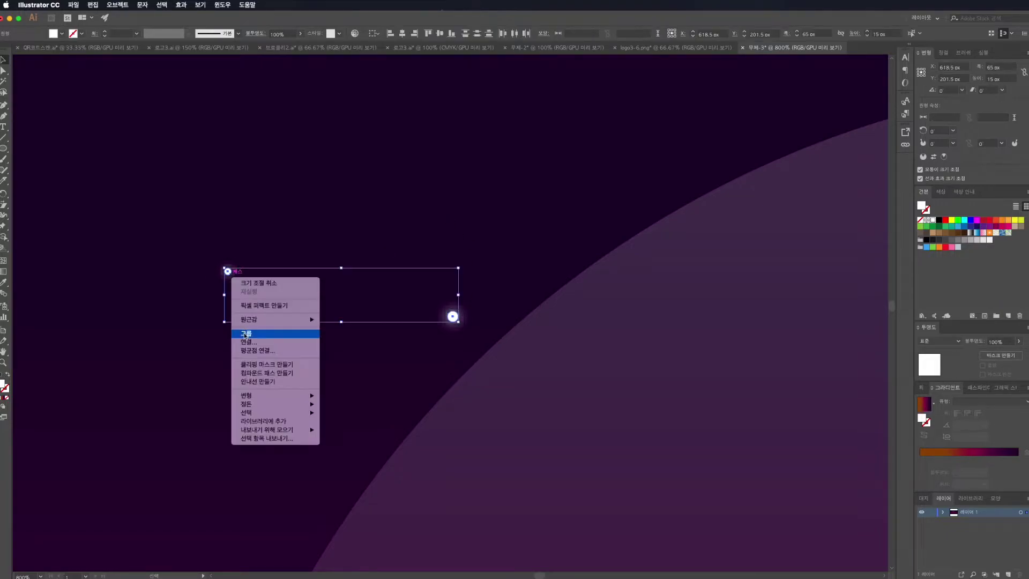
pyautogui.click(263, 333)
pyautogui.doubleClick(443, 303)
pyautogui.scroll(-4, 443, 303)
pyautogui.click(427, 312)
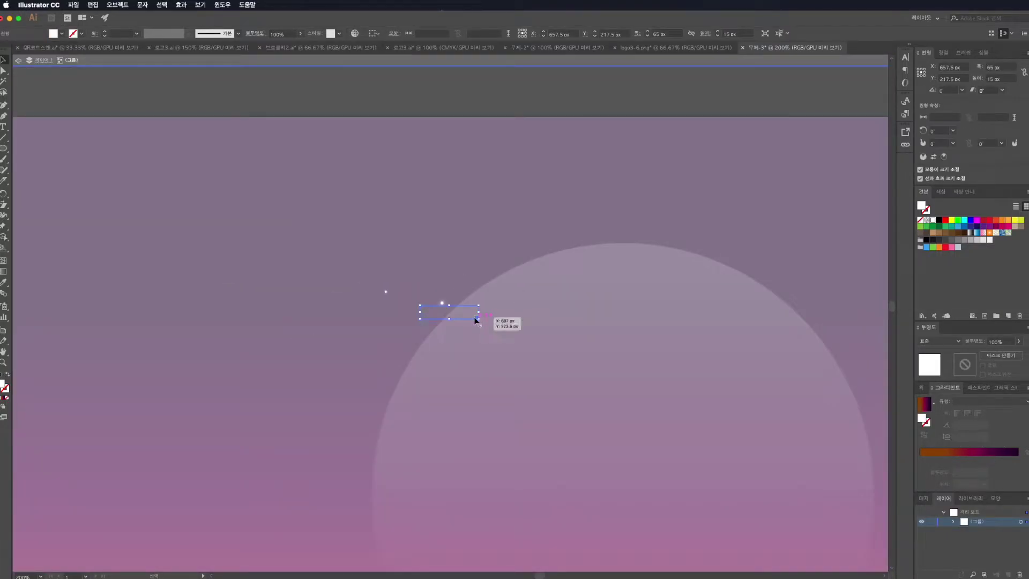
# Scatter duplicated star copies around the sky, including left of the moon and upper left
pyautogui.moveTo(473, 317); pyautogui.dragTo(390, 364)
pyautogui.click(544, 298)
pyautogui.moveTo(771, 239); pyautogui.dragTo(773, 239)
pyautogui.hscroll(3, 667, 313)
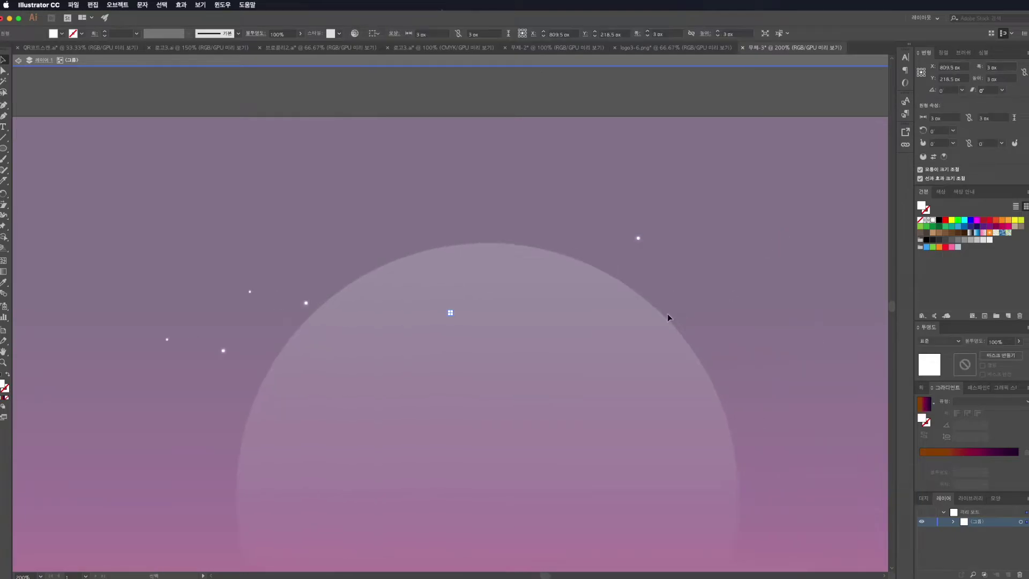
pyautogui.scroll(-5, 667, 314)
pyautogui.moveTo(230, 290); pyautogui.dragTo(312, 336)
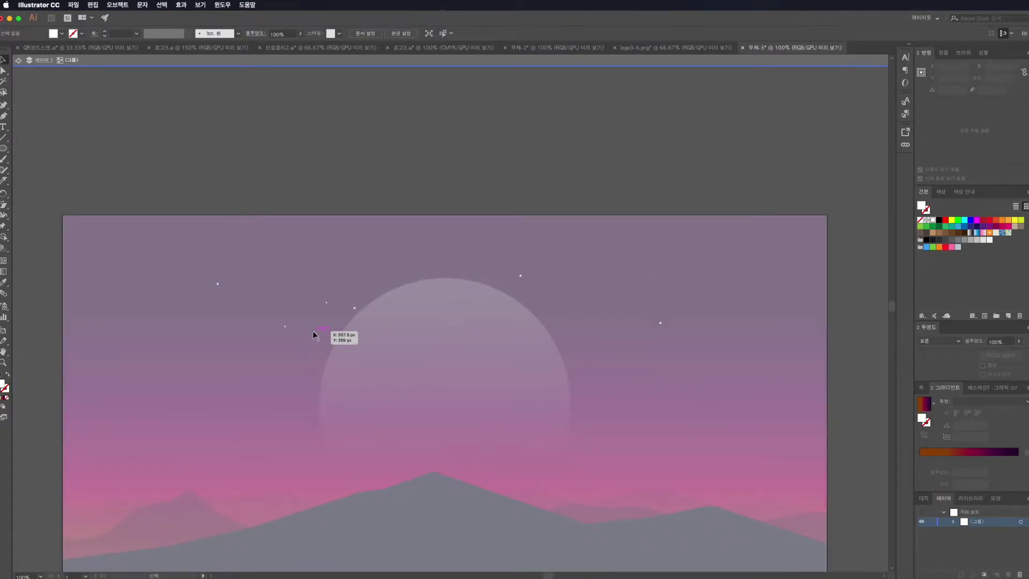
pyautogui.click(689, 381)
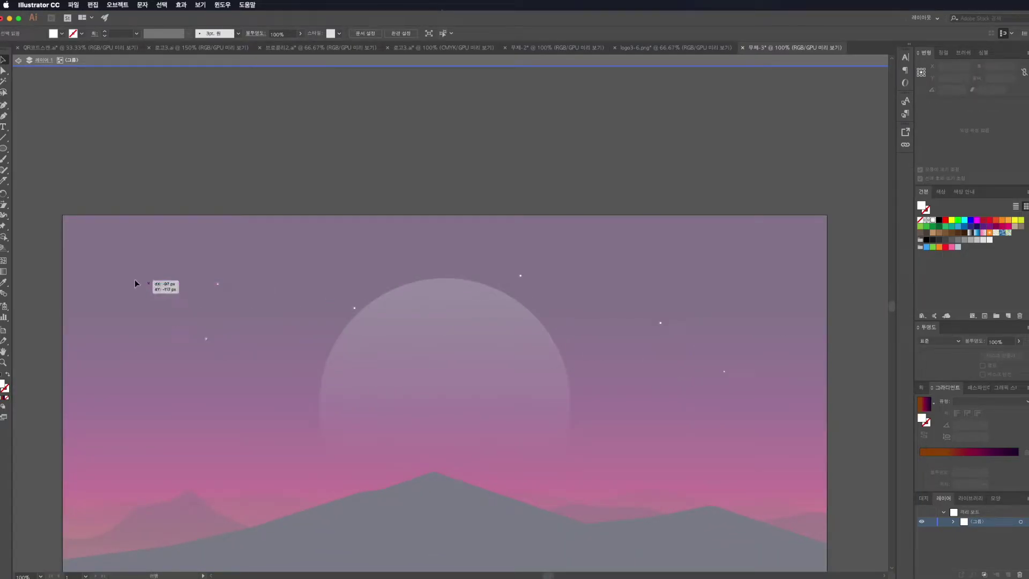
pyautogui.moveTo(135, 283); pyautogui.dragTo(151, 259)
# Reposition more stars across the sky, adding copies toward the upper right and far right
pyautogui.click(233, 350)
pyautogui.moveTo(295, 290); pyautogui.dragTo(355, 308)
pyautogui.click(300, 336)
pyautogui.moveTo(450, 314); pyautogui.dragTo(725, 265)
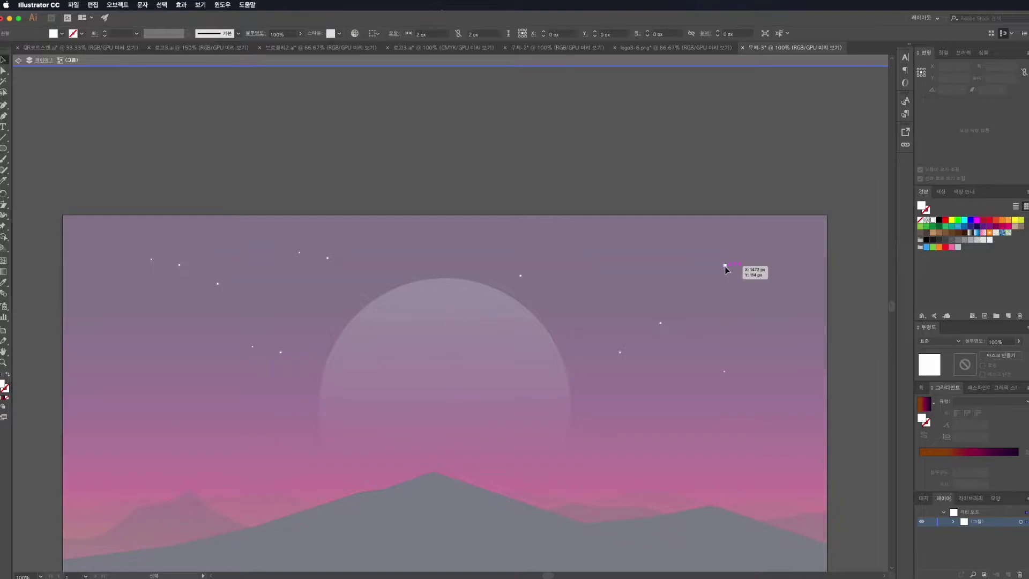
pyautogui.moveTo(450, 313); pyautogui.dragTo(328, 308)
pyautogui.rightClick(251, 348)
pyautogui.click(253, 351)
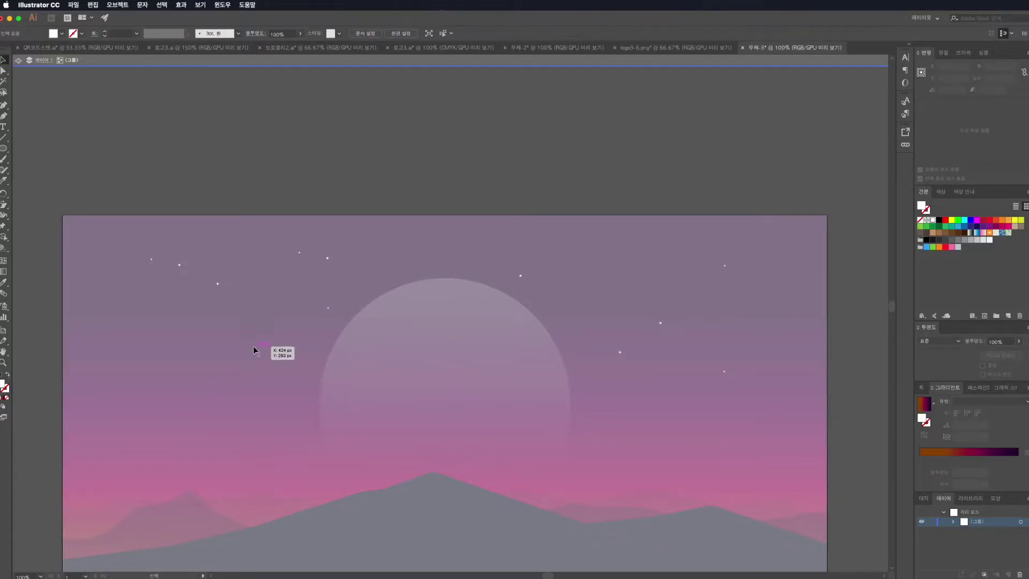
pyautogui.moveTo(285, 352); pyautogui.dragTo(476, 257)
pyautogui.moveTo(453, 316)
pyautogui.mouseDown()
pyautogui.moveTo(391, 283)
pyautogui.moveTo(772, 331)
pyautogui.mouseUp()
pyautogui.moveTo(450, 313); pyautogui.dragTo(606, 298)
# Set the star group's opacity to 17% and move it down and left
pyautogui.press('Escape')
pyautogui.click(475, 257)
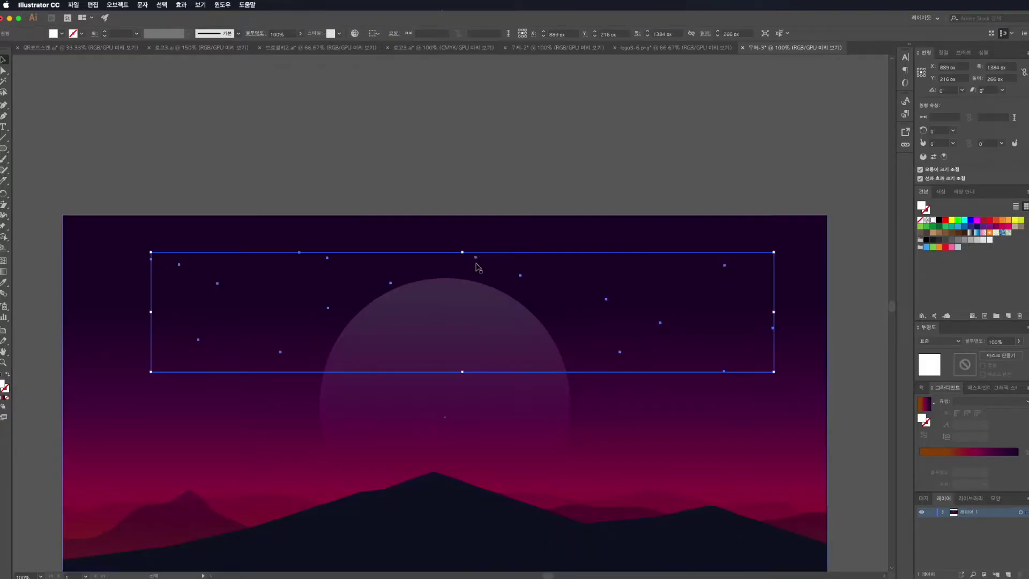
pyautogui.click(1019, 341)
pyautogui.moveTo(995, 354); pyautogui.dragTo(990, 354)
pyautogui.click(534, 174)
pyautogui.moveTo(475, 260); pyautogui.dragTo(433, 291)
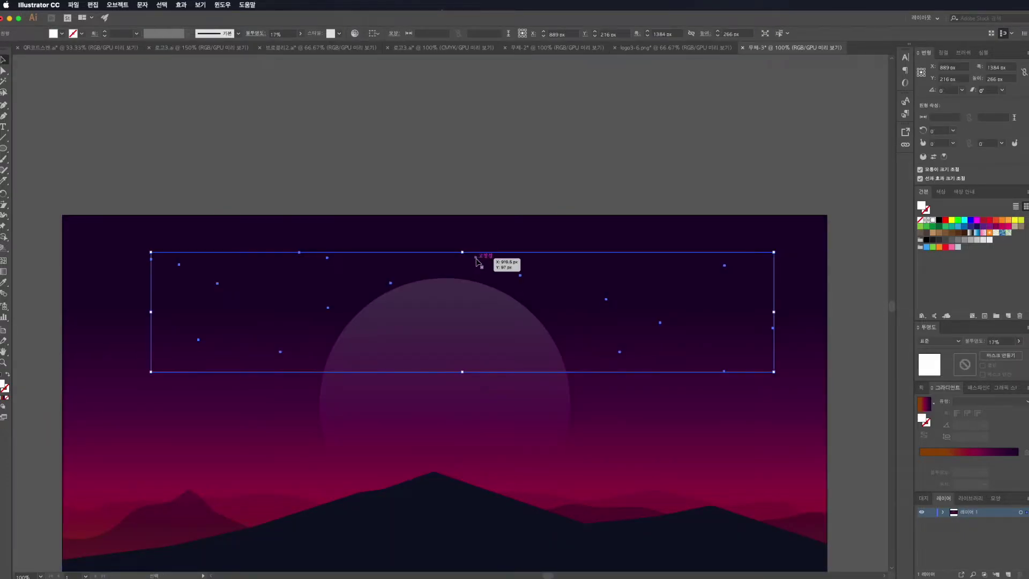
# Reflect the star group with Transform > Reflect and shift the mirrored stars right
pyautogui.rightClick(433, 291)
pyautogui.click(535, 418)
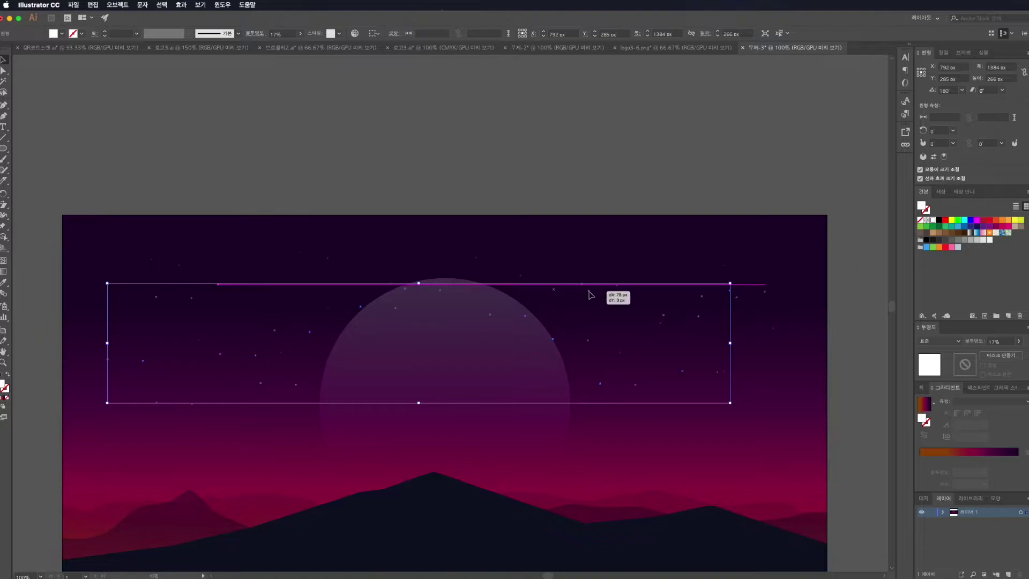
pyautogui.moveTo(589, 291); pyautogui.dragTo(619, 292)
pyautogui.click(1019, 341)
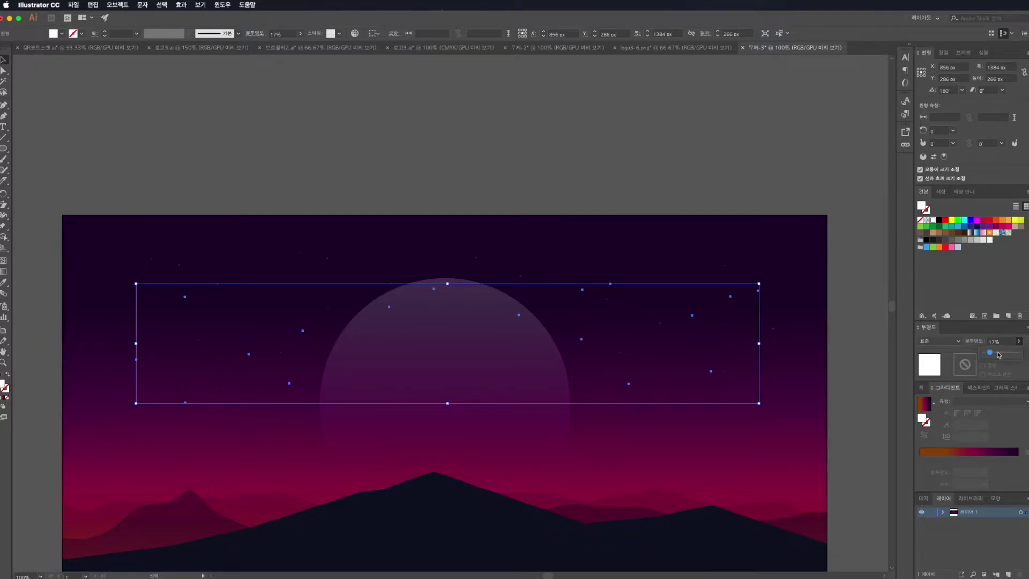
# Inside the star group, drag individual stars to spread them more evenly
pyautogui.doubleClick(427, 273)
pyautogui.moveTo(364, 273); pyautogui.dragTo(397, 247)
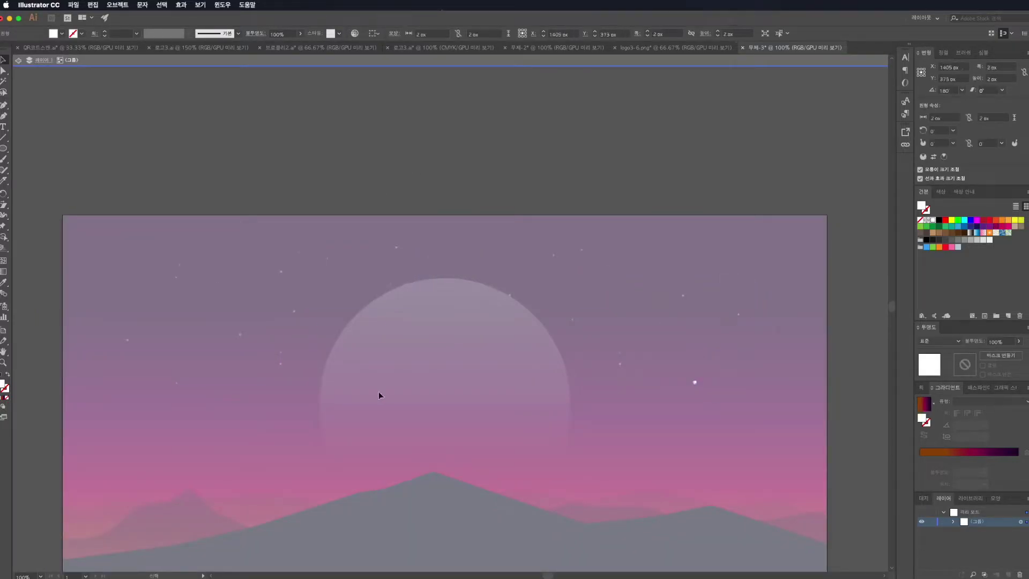
pyautogui.press('Escape')
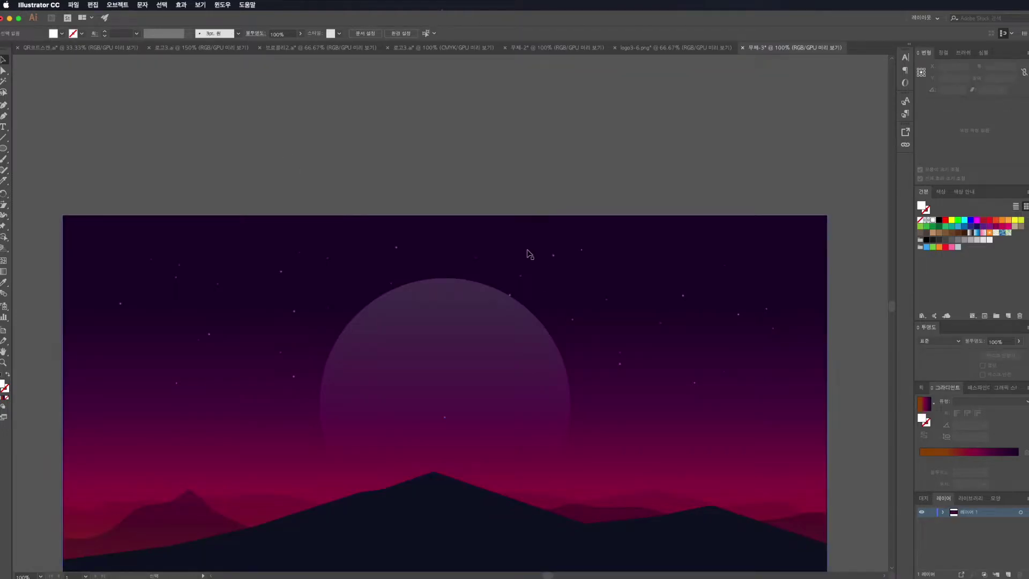
pyautogui.doubleClick(510, 295)
pyautogui.moveTo(512, 295); pyautogui.dragTo(494, 273)
pyautogui.press('Escape')
# Draw a diagonal line right of the moon with a white stroke and tapered width profile
pyautogui.scroll(-2, 643, 171)
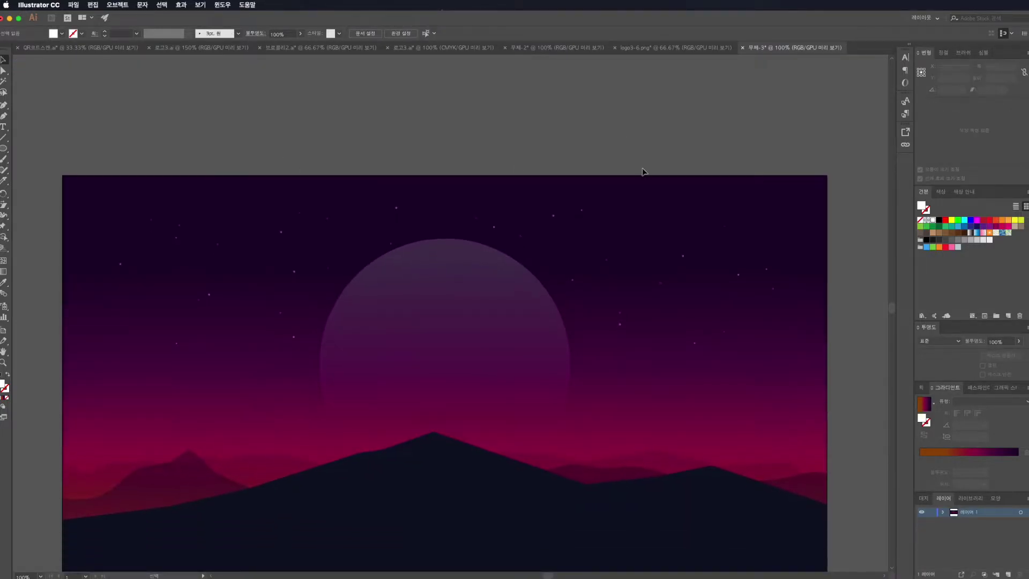
pyautogui.click(4, 138)
pyautogui.moveTo(657, 371); pyautogui.dragTo(717, 331)
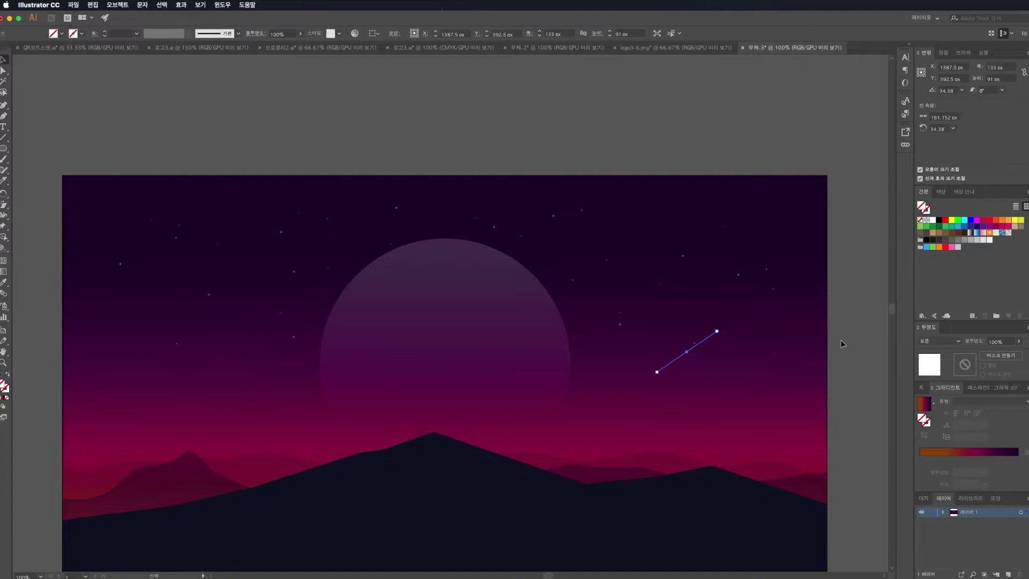
pyautogui.click(82, 33)
pyautogui.click(19, 57)
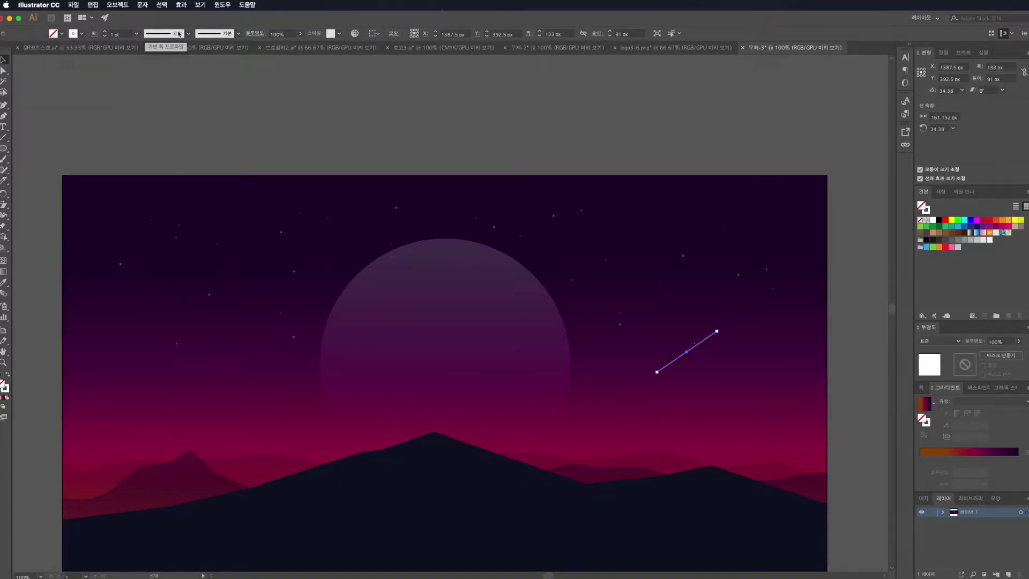
pyautogui.click(188, 33)
pyautogui.click(158, 126)
# Position the shooting-star streaks, placing one right of the moon and one at lower left
pyautogui.keyDown('alt'); pyautogui.scroll(3, 730, 349); pyautogui.keyUp('alt')
pyautogui.moveTo(696, 299); pyautogui.dragTo(536, 410)
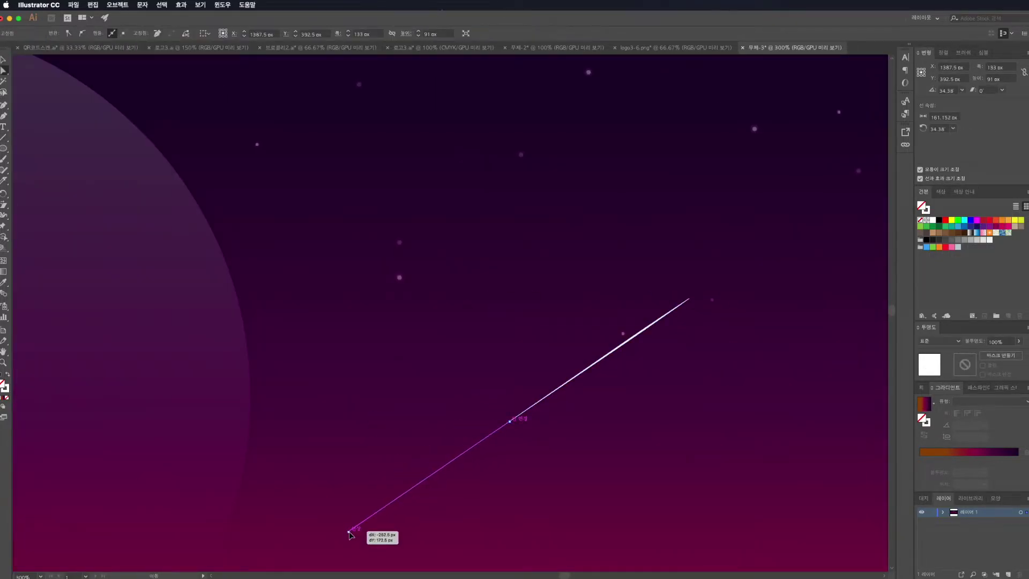
pyautogui.moveTo(546, 345); pyautogui.dragTo(547, 318)
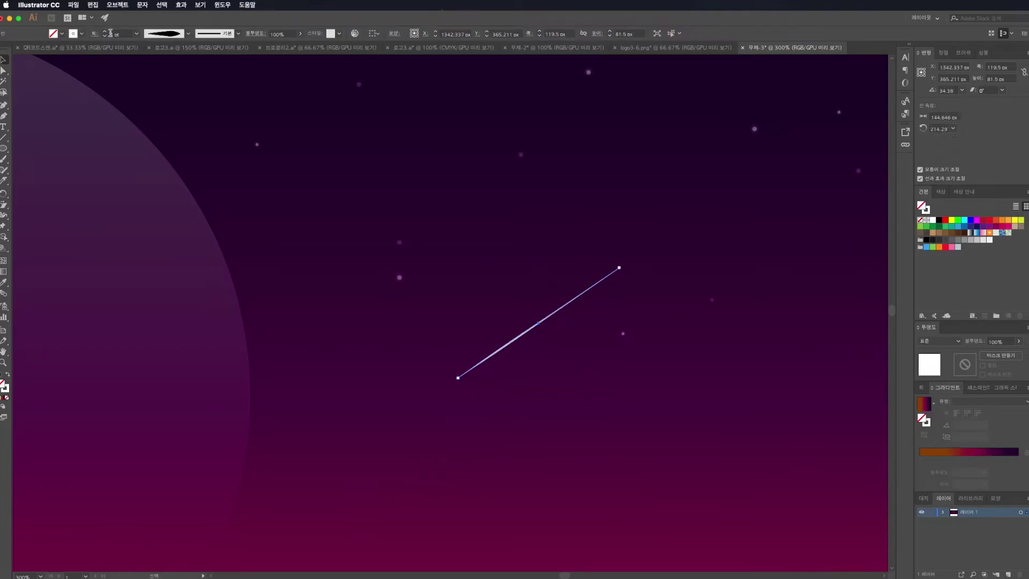
pyautogui.hotkey('ctrl', '1')
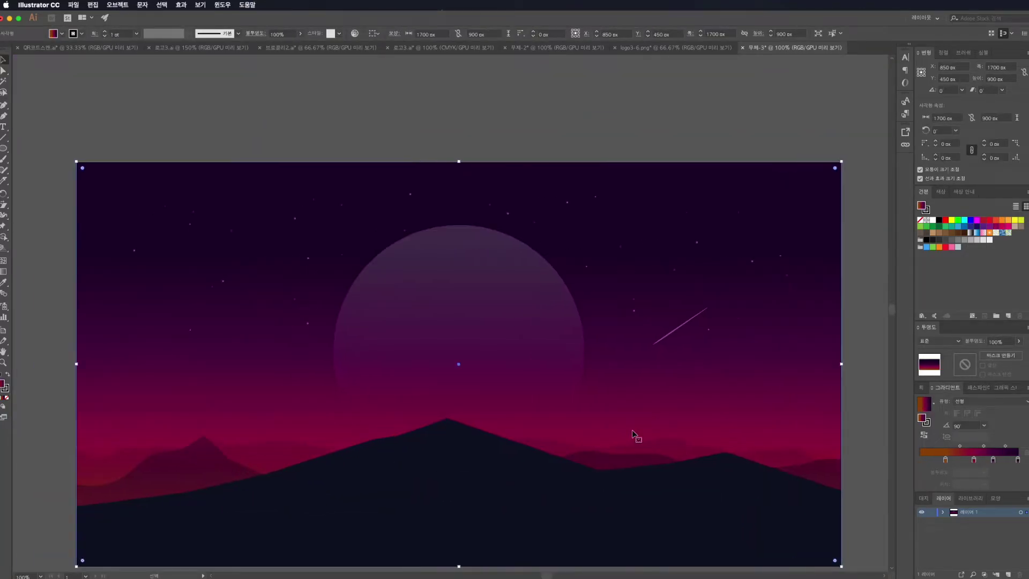
pyautogui.moveTo(710, 306); pyautogui.dragTo(240, 388)
pyautogui.click(755, 429)
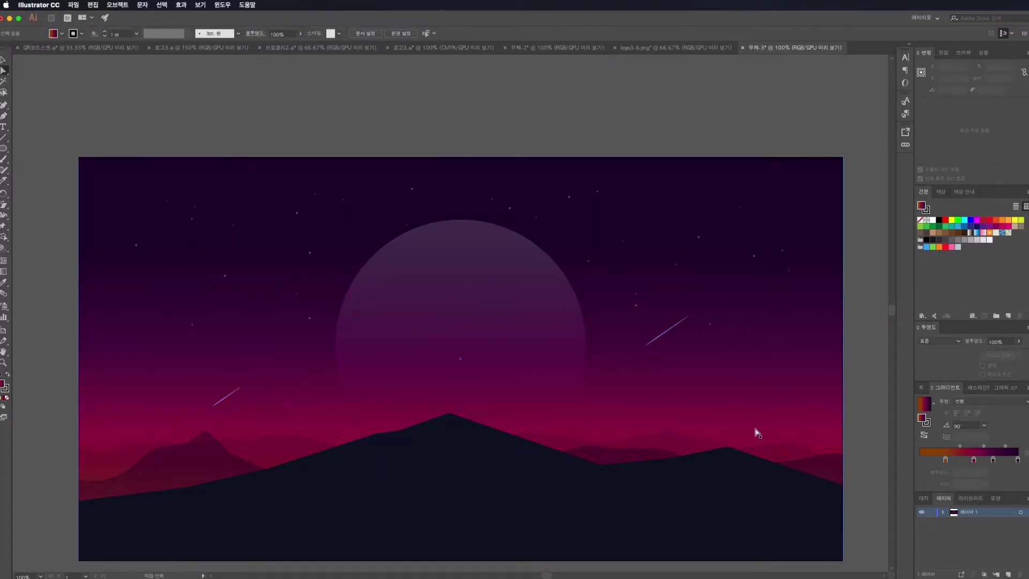
# Draw a thin vertical ellipse filled with the white 19% gradient, angled along the streak
pyautogui.press('l')
pyautogui.scroll(3, 231, 89)
pyautogui.scroll(1, 231, 89)
pyautogui.moveTo(248, 105); pyautogui.dragTo(253, 230)
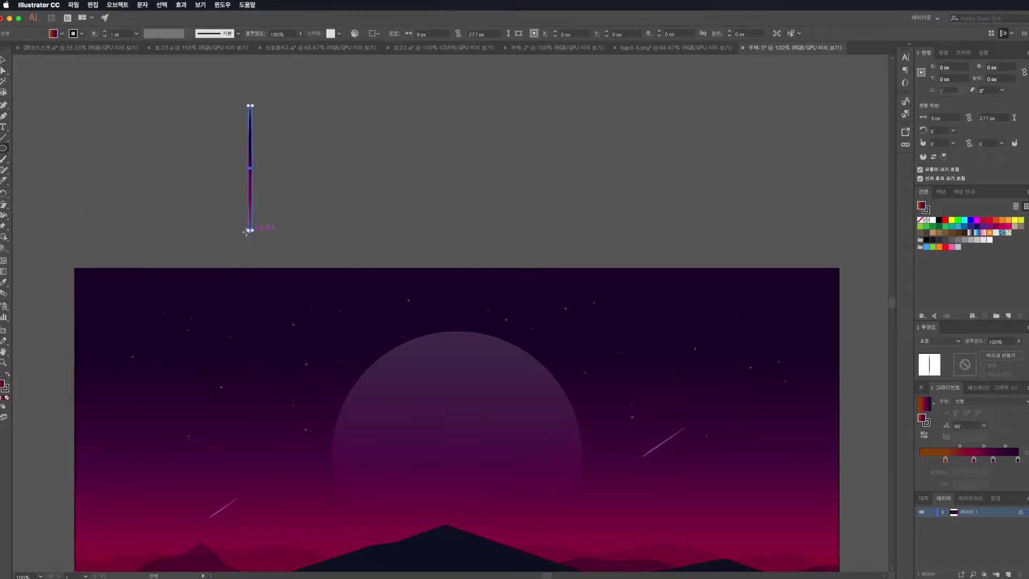
pyautogui.click(782, 433)
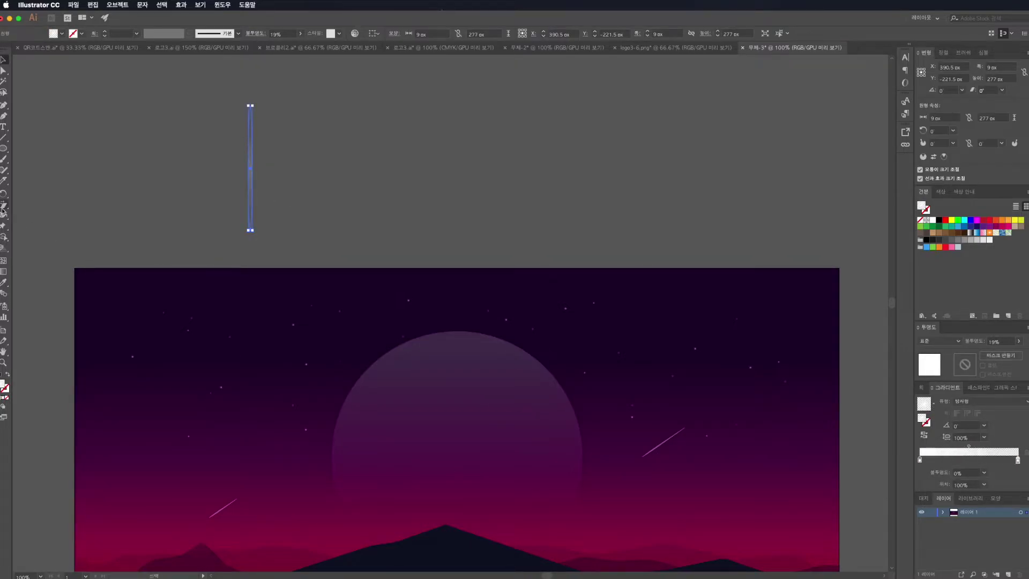
pyautogui.press('g')
pyautogui.scroll(3, 231, 143)
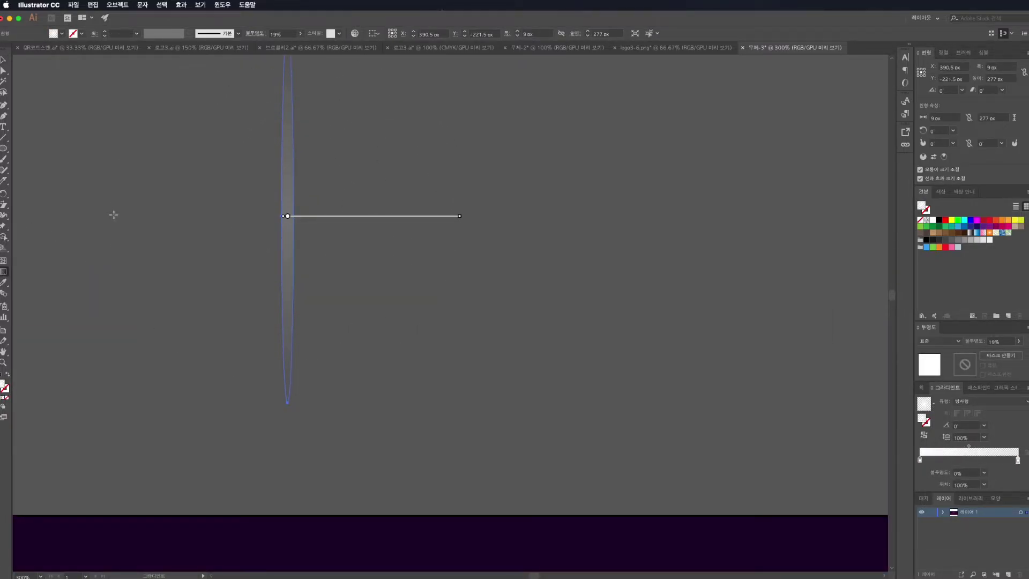
pyautogui.scroll(2, 127, 215)
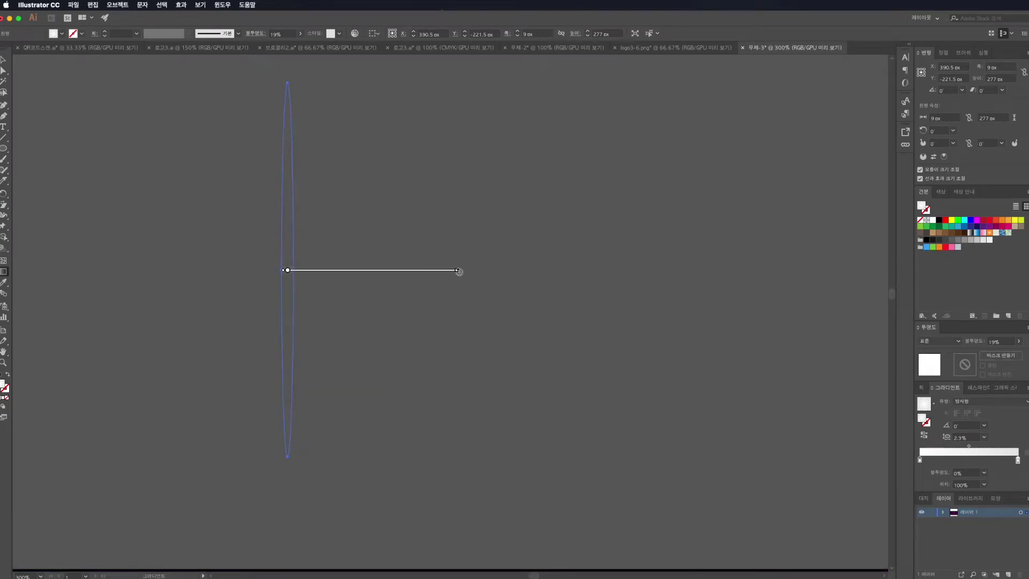
pyautogui.moveTo(459, 271); pyautogui.dragTo(287, 395)
pyautogui.scroll(2, 695, 498)
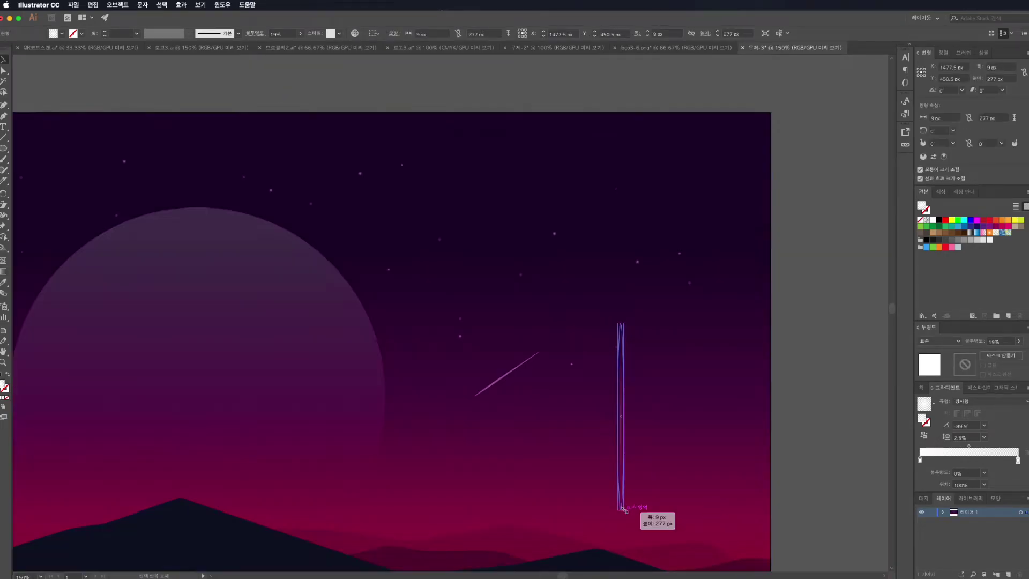
# Shorten the gradient streak and move the shooting-star streaks into place toward the upper left
pyautogui.click(622, 459)
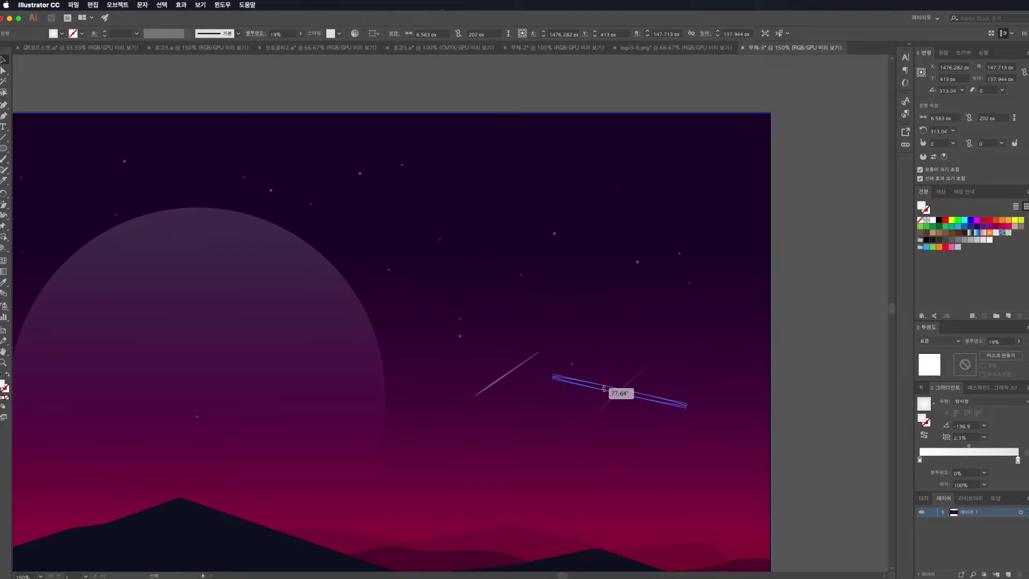
pyautogui.moveTo(673, 347); pyautogui.dragTo(632, 386)
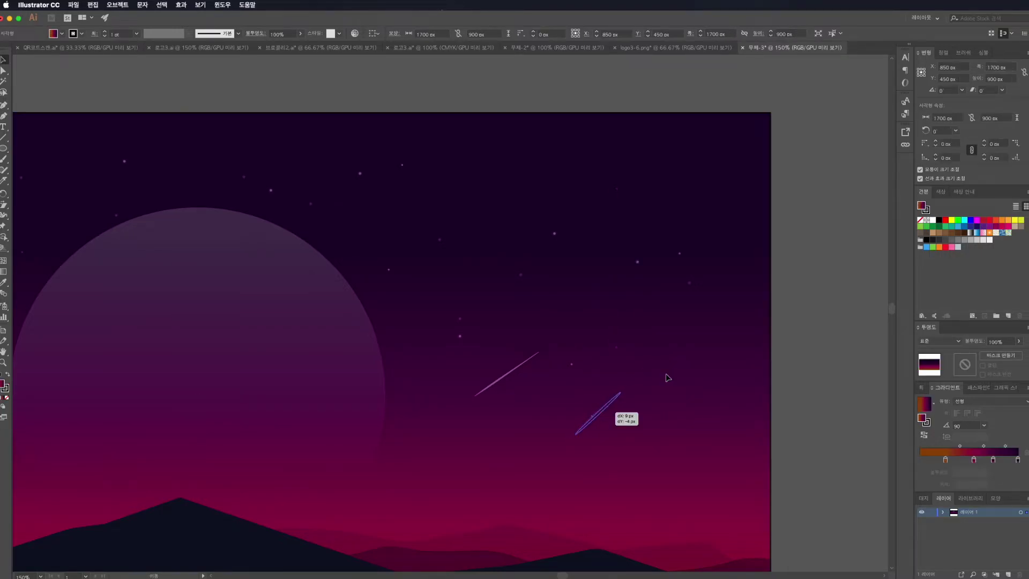
pyautogui.moveTo(592, 415); pyautogui.dragTo(123, 187)
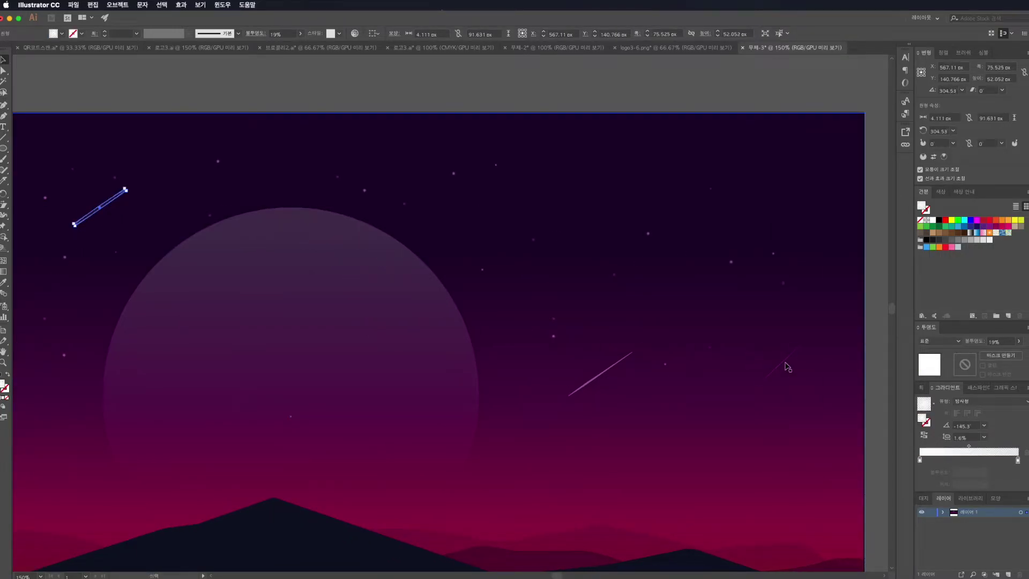
pyautogui.scroll(-2, 659, 434)
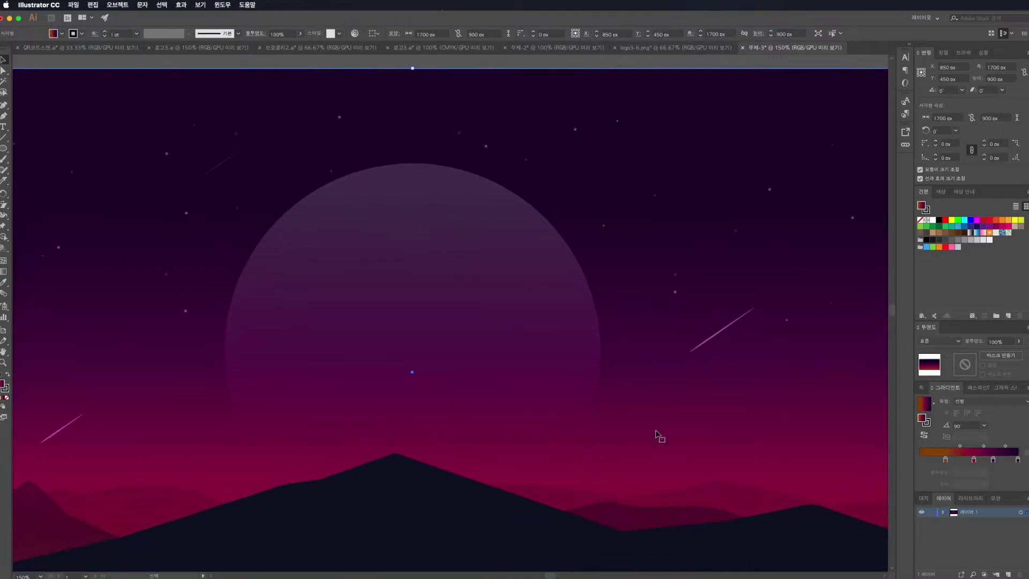
pyautogui.moveTo(457, 317)
pyautogui.mouseDown()
pyautogui.moveTo(159, 314)
pyautogui.moveTo(124, 354)
pyautogui.mouseUp()
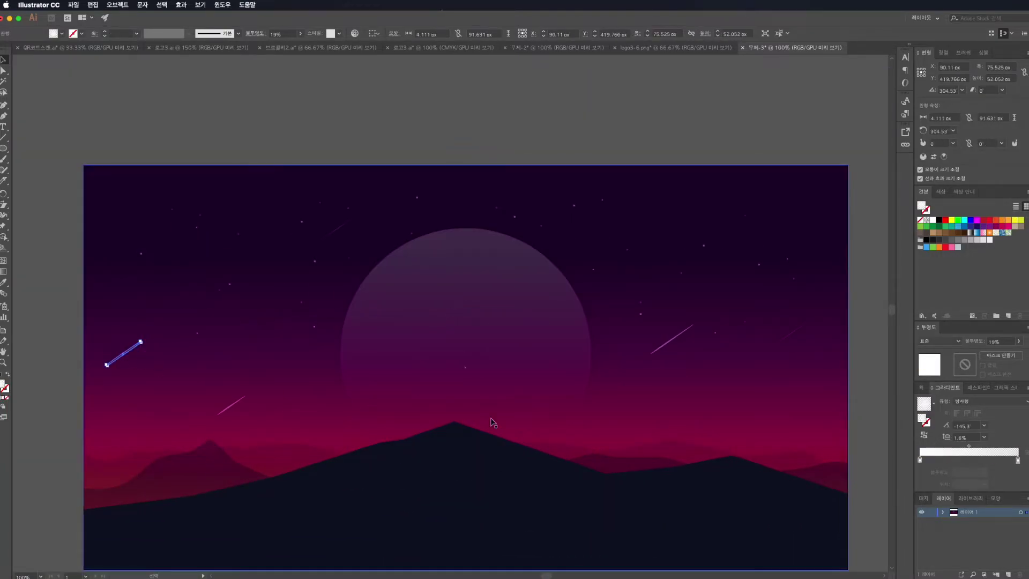
pyautogui.scroll(-2, 748, 369)
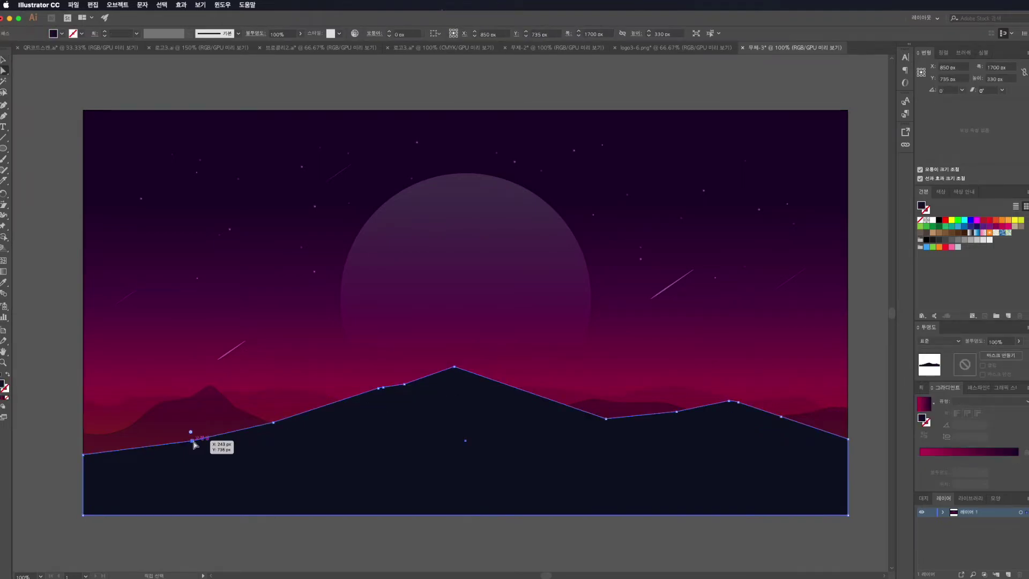
# Draw a wide flat ellipse beside the artboard with a squashed radial gradient fill
pyautogui.click(192, 437)
pyautogui.click(611, 545)
pyautogui.click(479, 275)
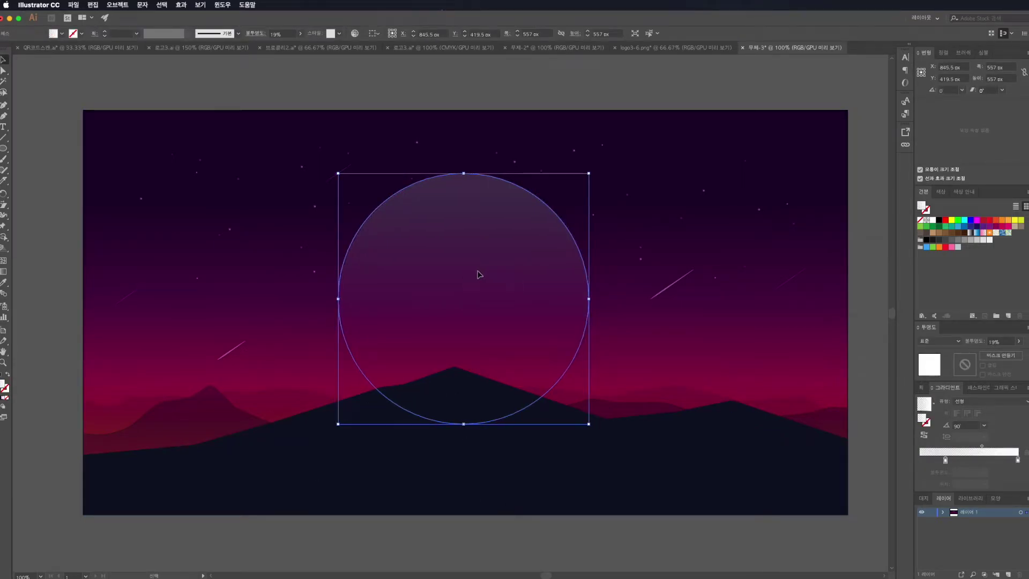
pyautogui.hscroll(-5, 479, 274)
pyautogui.press('l')
pyautogui.moveTo(38, 218); pyautogui.dragTo(308, 303)
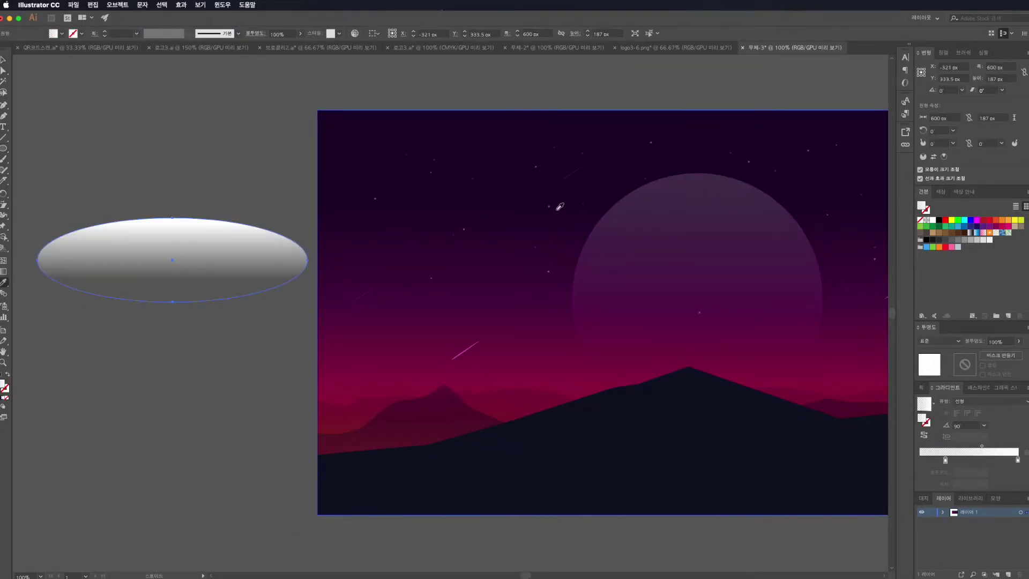
pyautogui.press('v')
pyautogui.moveTo(172, 159); pyautogui.dragTo(172, 223)
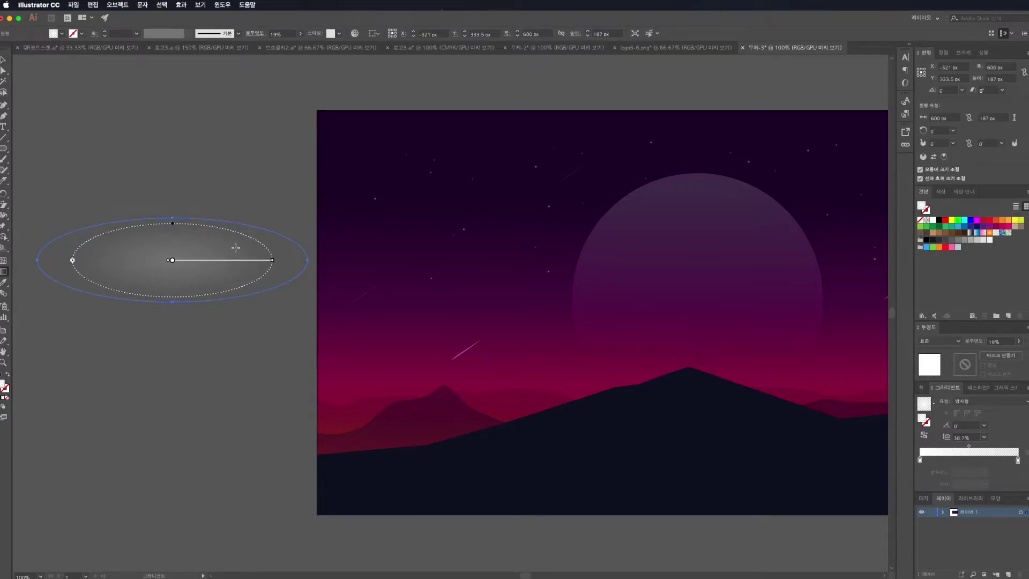
# Make the glow's gradient stop yellow at 48% opacity
pyautogui.press('v')
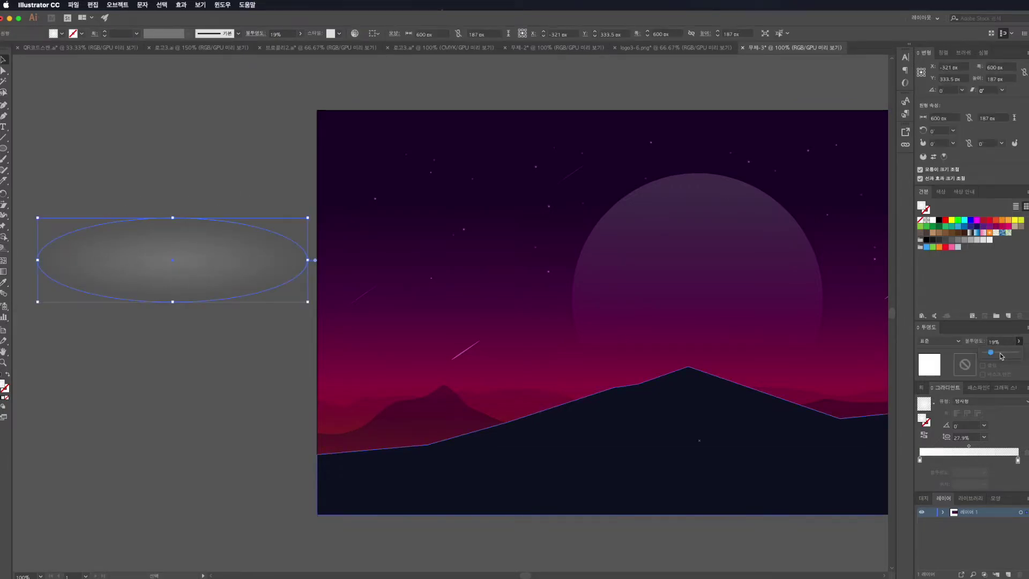
pyautogui.doubleClick(1017, 460)
pyautogui.click(930, 546)
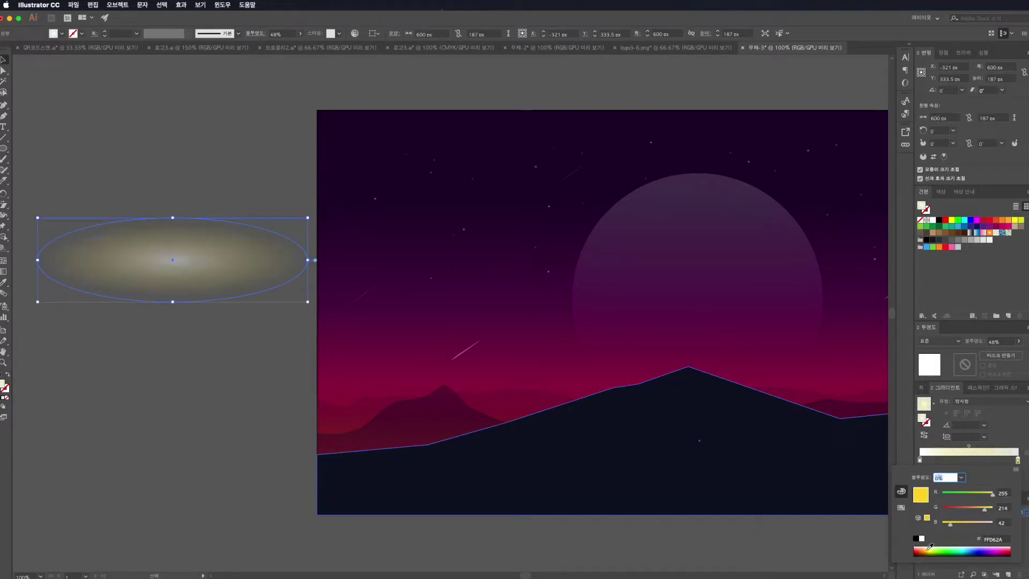
pyautogui.click(936, 523)
pyautogui.click(364, 280)
# Place the glow behind the mountain peak and widen it to 808 px
pyautogui.moveTo(173, 260); pyautogui.dragTo(758, 383)
pyautogui.hscroll(5, 755, 373)
pyautogui.press('v')
pyautogui.moveTo(618, 366); pyautogui.dragTo(617, 380)
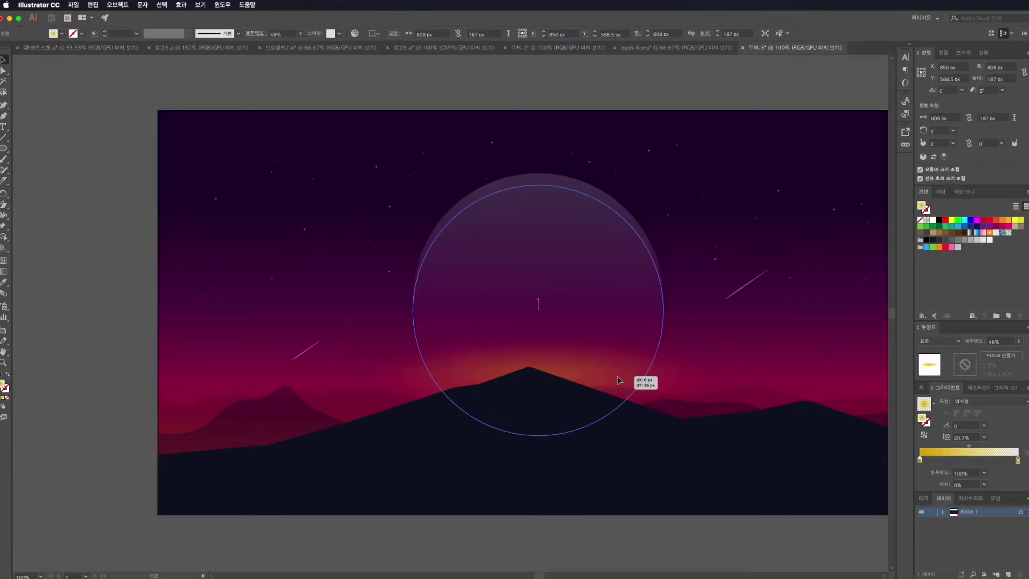
pyautogui.moveTo(423, 378); pyautogui.dragTo(379, 374)
pyautogui.click(471, 538)
pyautogui.hscroll(5, 471, 538)
pyautogui.click(427, 485)
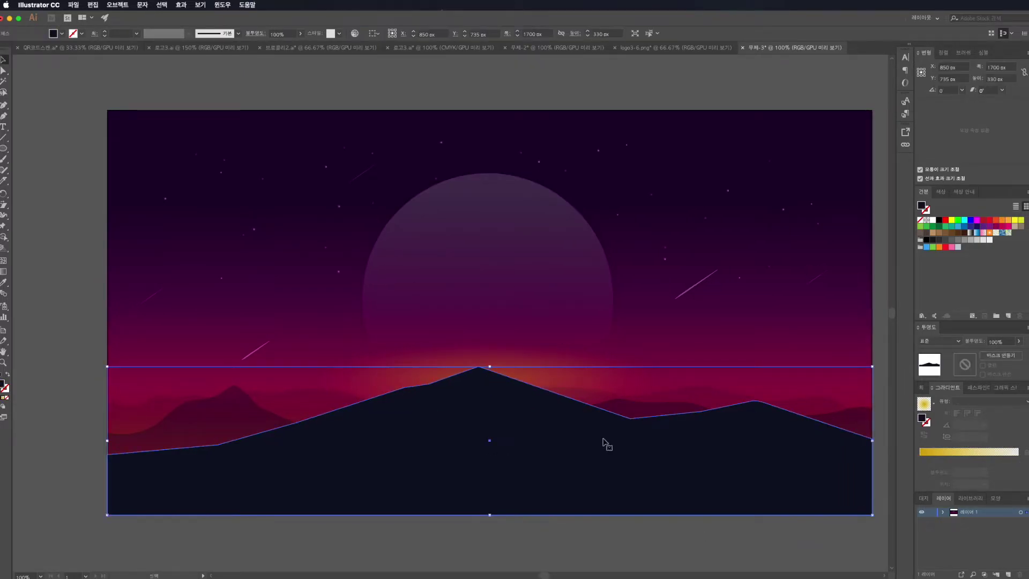
# Apply a linear gradient to the front mountain running from base to peak
pyautogui.rightClick(602, 440)
pyautogui.press('Escape')
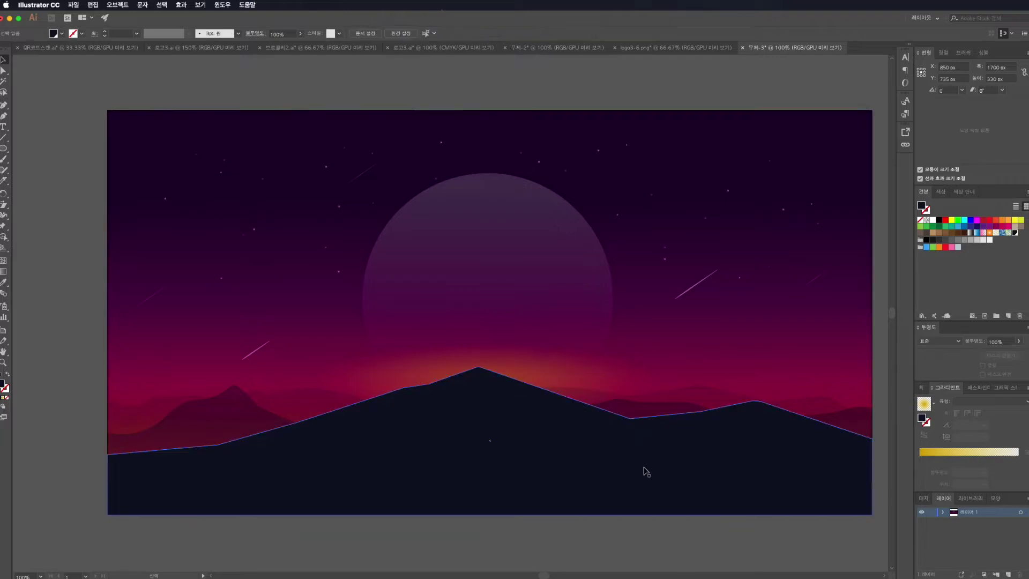
pyautogui.click(923, 403)
pyautogui.doubleClick(1017, 460)
pyautogui.click(964, 503)
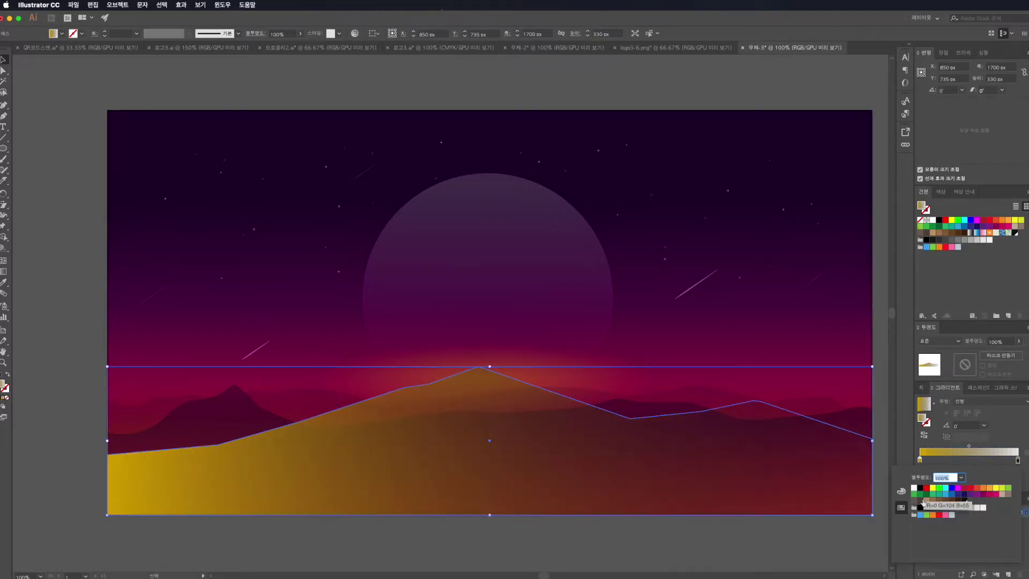
pyautogui.press('g')
pyautogui.moveTo(489, 510); pyautogui.dragTo(489, 375)
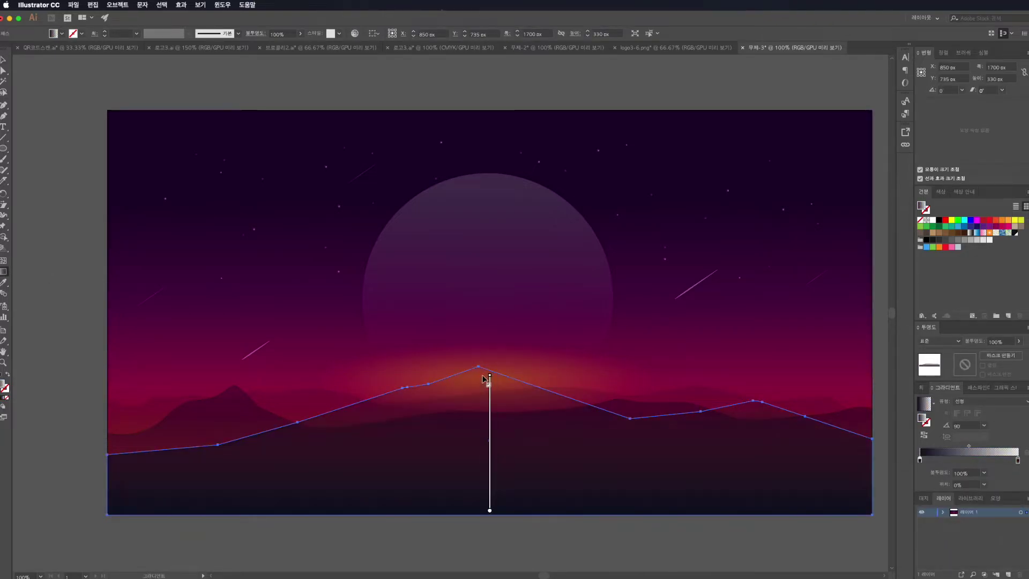
# Set the gradient stops to dark navy, slightly lighter toward the peak, and adjust stop positions
pyautogui.doubleClick(1017, 460)
pyautogui.click(964, 500)
pyautogui.doubleClick(1018, 460)
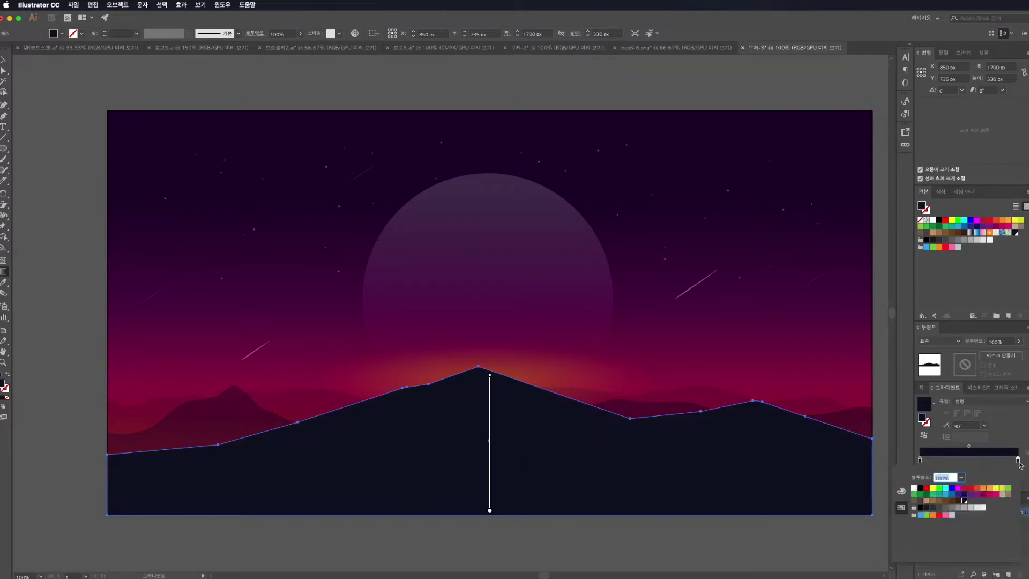
pyautogui.click(900, 491)
pyautogui.moveTo(991, 493); pyautogui.dragTo(988, 494)
pyautogui.moveTo(922, 459); pyautogui.dragTo(994, 459)
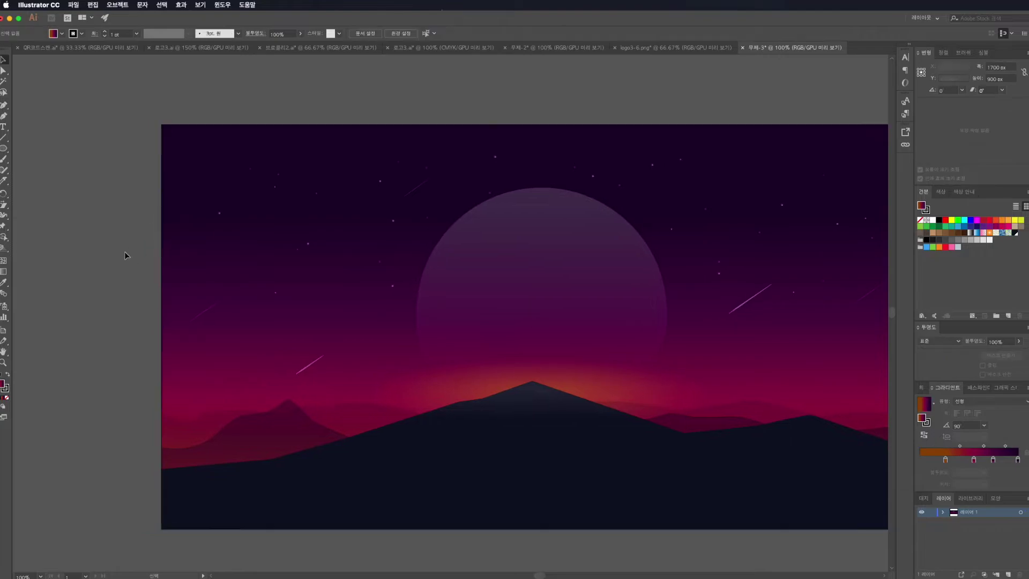
# Draw a rectangle beside the artboard and reshape it into a symmetric wide-based triangle
pyautogui.moveTo(98, 393); pyautogui.dragTo(98, 392)
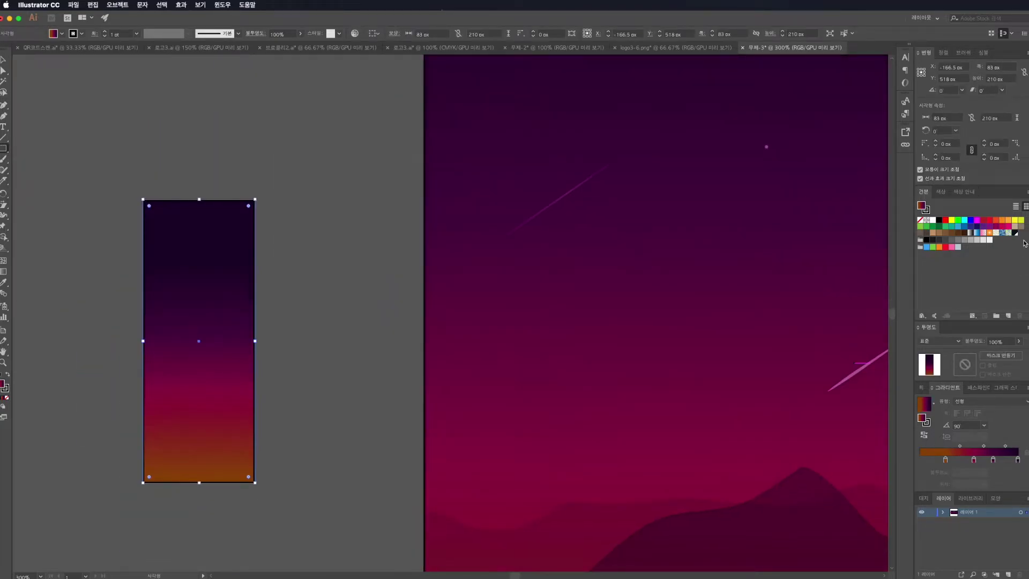
pyautogui.hotkey('ctrl', '+')
pyautogui.press('-')
pyautogui.click(184, 173)
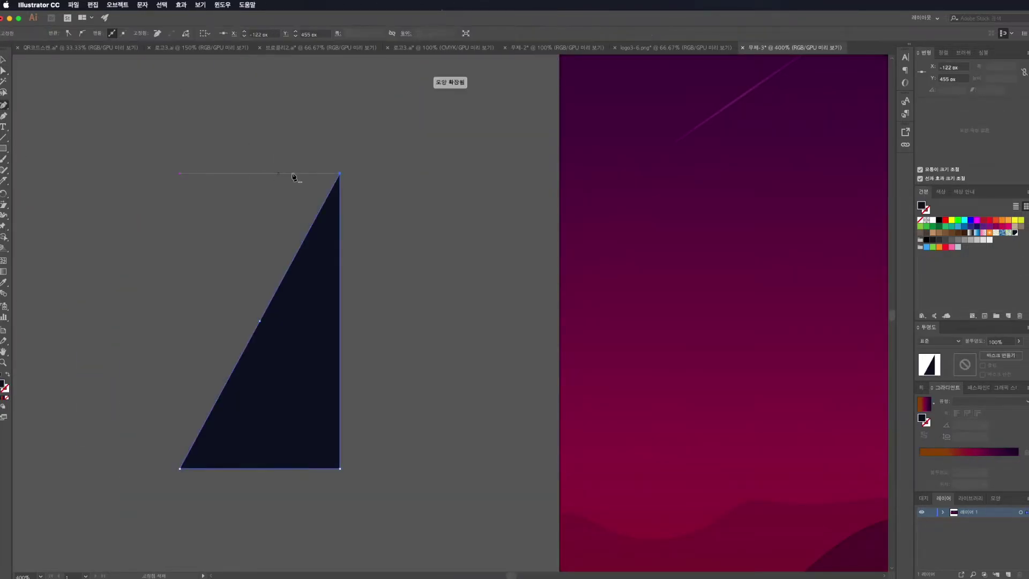
pyautogui.moveTo(259, 160); pyautogui.dragTo(260, 159)
pyautogui.moveTo(337, 314); pyautogui.dragTo(379, 313)
# Apply Distort & Transform > Roughen to the triangle, then Expand Appearance into jagged paths
pyautogui.click(182, 4)
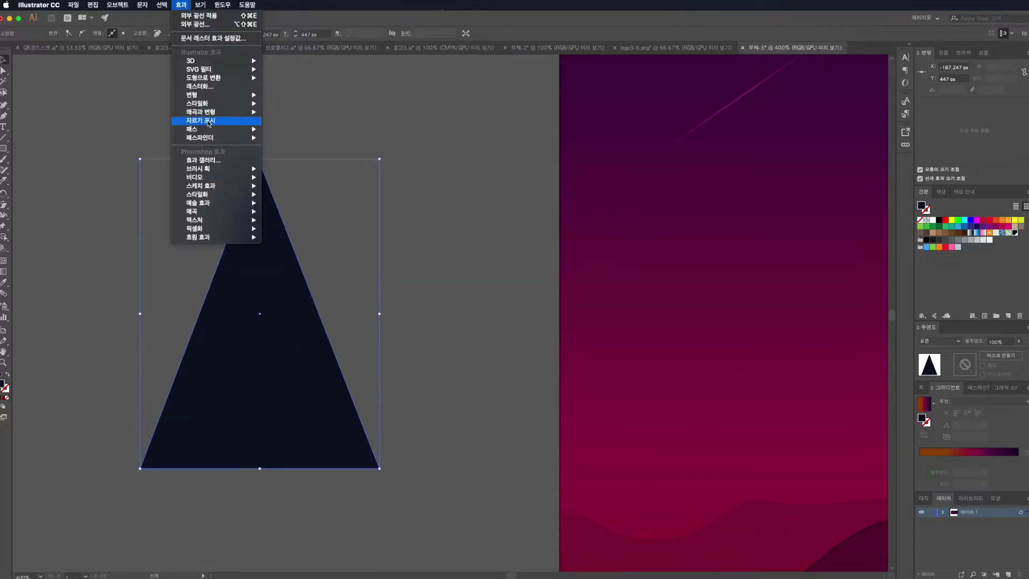
pyautogui.click(306, 138)
pyautogui.click(506, 234)
pyautogui.moveTo(530, 149)
pyautogui.mouseDown()
pyautogui.moveTo(548, 176)
pyautogui.moveTo(536, 150)
pyautogui.mouseUp()
pyautogui.click(633, 236)
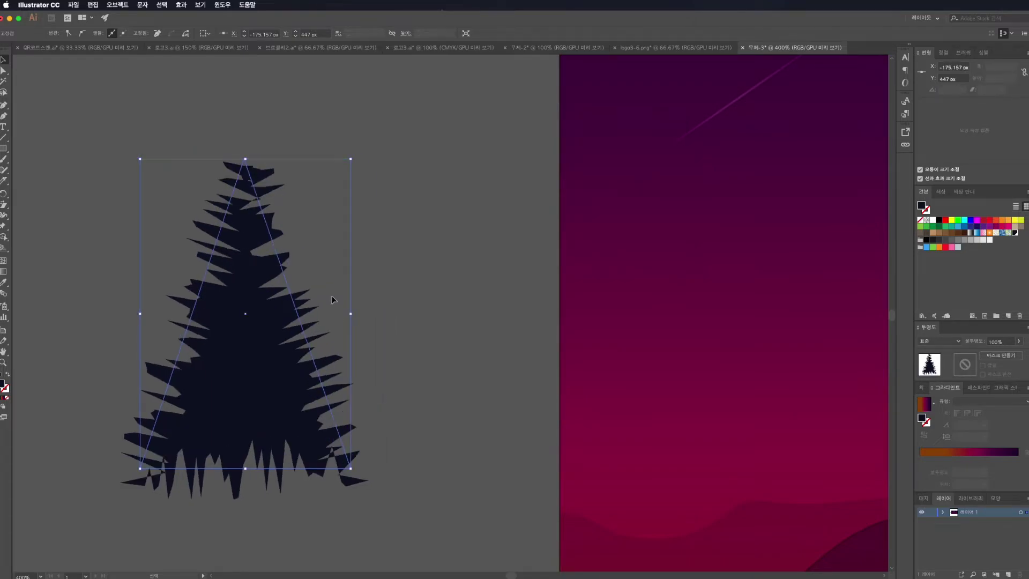
pyautogui.click(117, 5)
pyautogui.click(129, 101)
pyautogui.click(368, 293)
# Zoom in on the pine tree and remove excess anchor points from its outline
pyautogui.press('a')
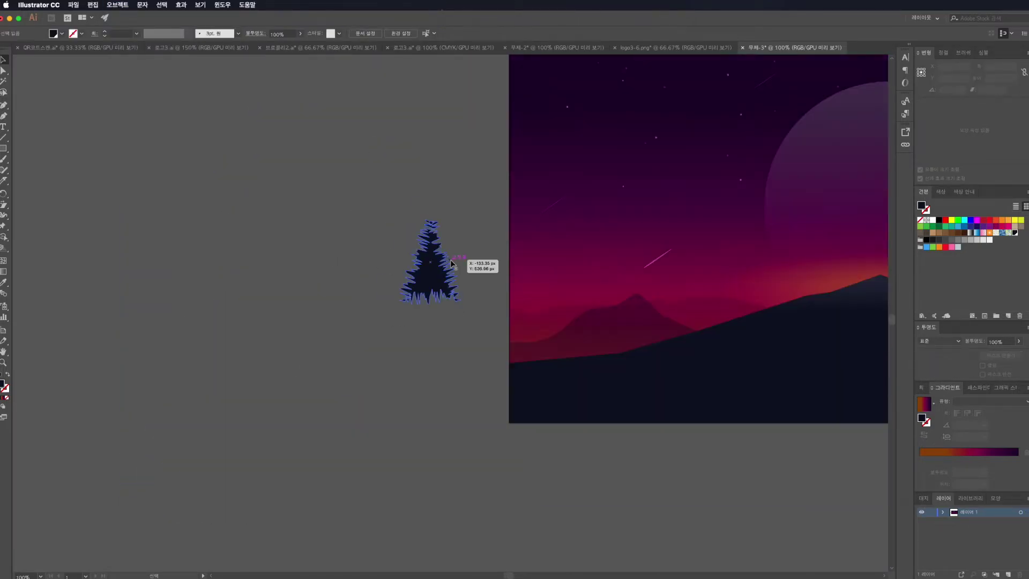
pyautogui.scroll(5, 409, 303)
pyautogui.press('-')
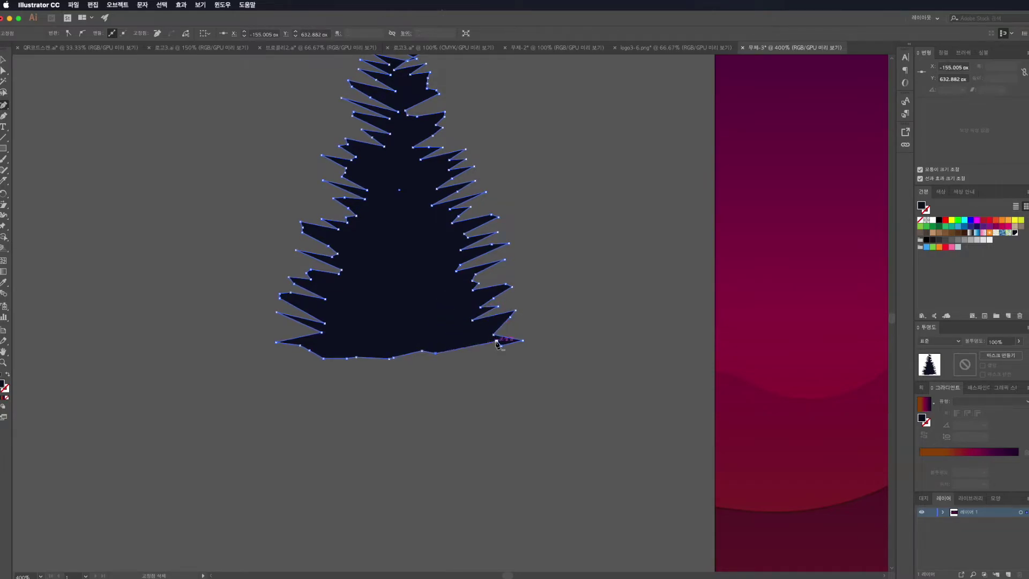
pyautogui.press('v')
pyautogui.click(442, 385)
pyautogui.scroll(5, 380, 137)
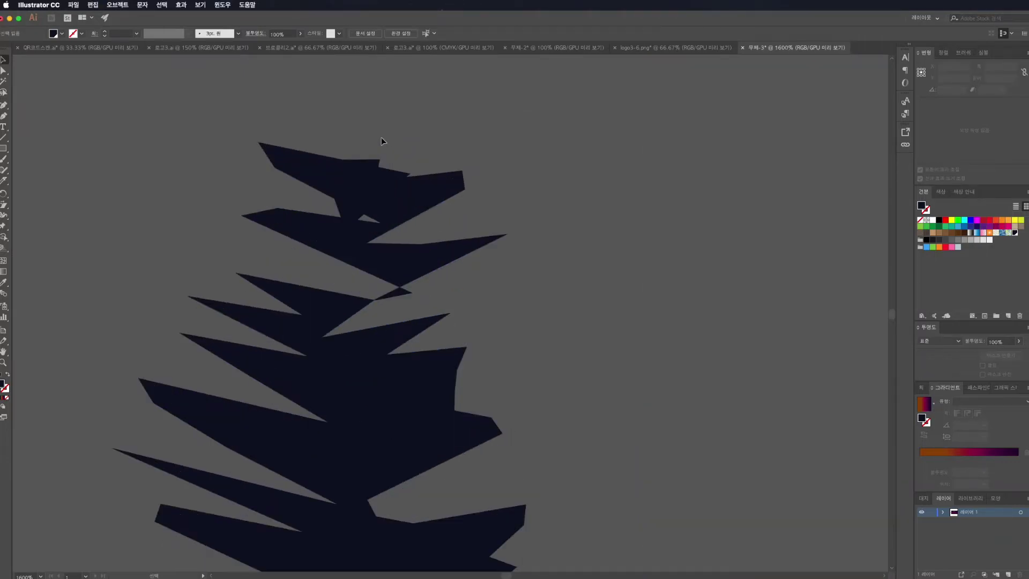
pyautogui.press('a')
# Shape a sharp pointed top on the tree by moving and deleting stray anchors
pyautogui.moveTo(379, 160); pyautogui.dragTo(367, 91)
pyautogui.click(321, 161)
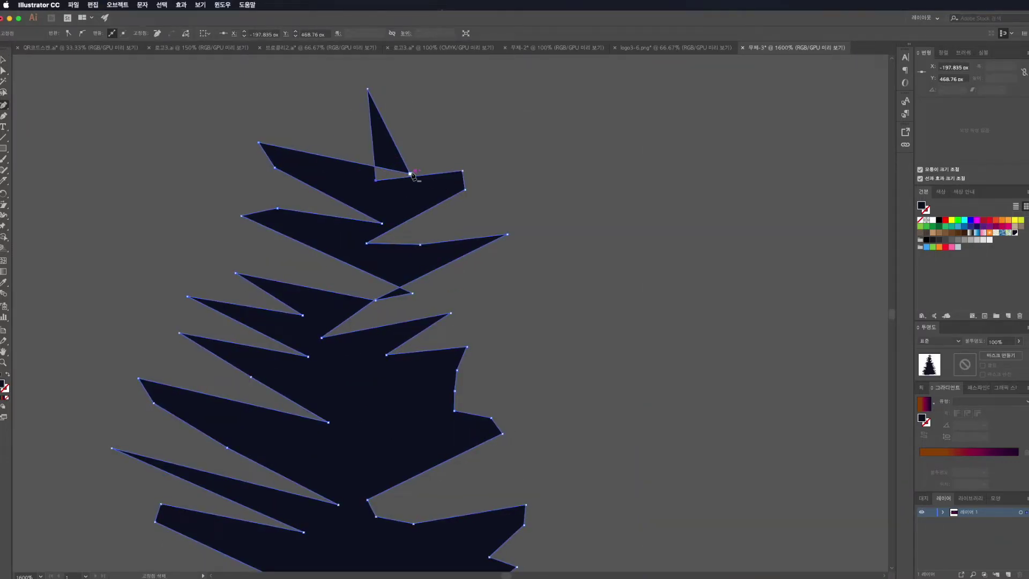
pyautogui.click(410, 173)
pyautogui.press('a')
pyautogui.moveTo(348, 179); pyautogui.dragTo(328, 171)
pyautogui.moveTo(464, 190); pyautogui.dragTo(467, 182)
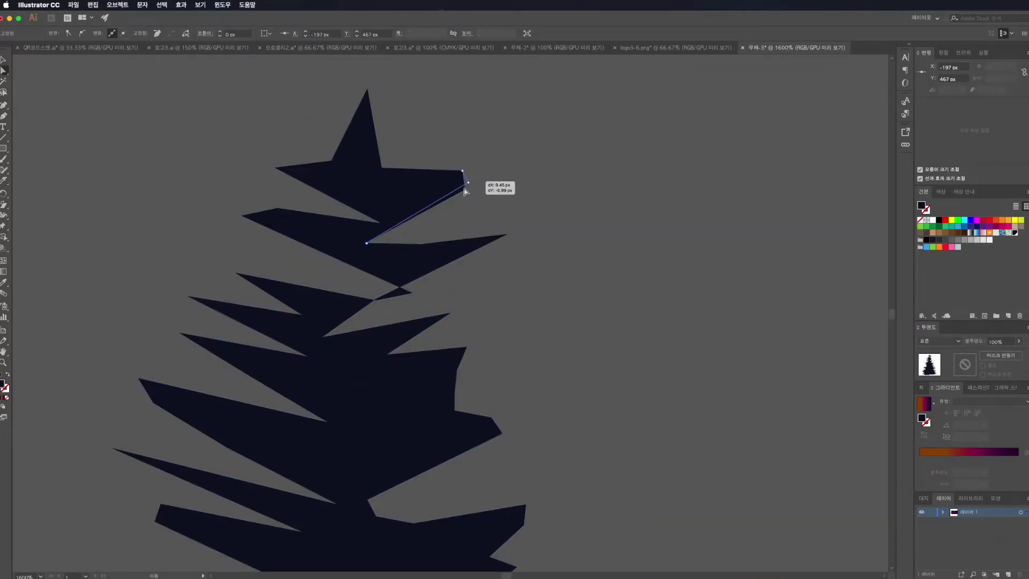
pyautogui.press('p')
# Reshape the branch notches and spikes into sharp points, then select the whole tree
pyautogui.moveTo(375, 298); pyautogui.dragTo(332, 269)
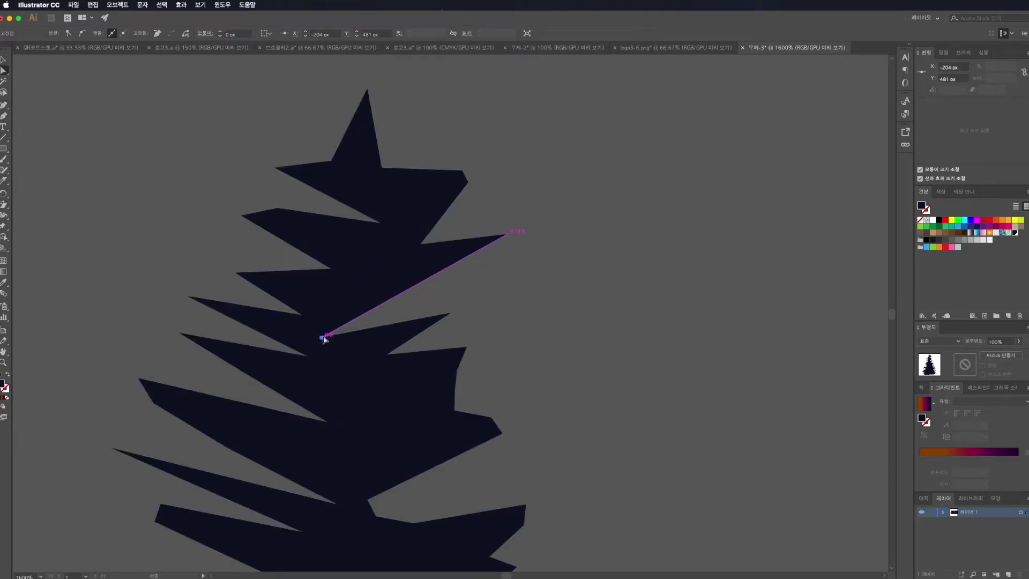
pyautogui.moveTo(321, 338); pyautogui.dragTo(417, 311)
pyautogui.moveTo(467, 348); pyautogui.dragTo(532, 341)
pyautogui.moveTo(458, 372); pyautogui.dragTo(462, 398)
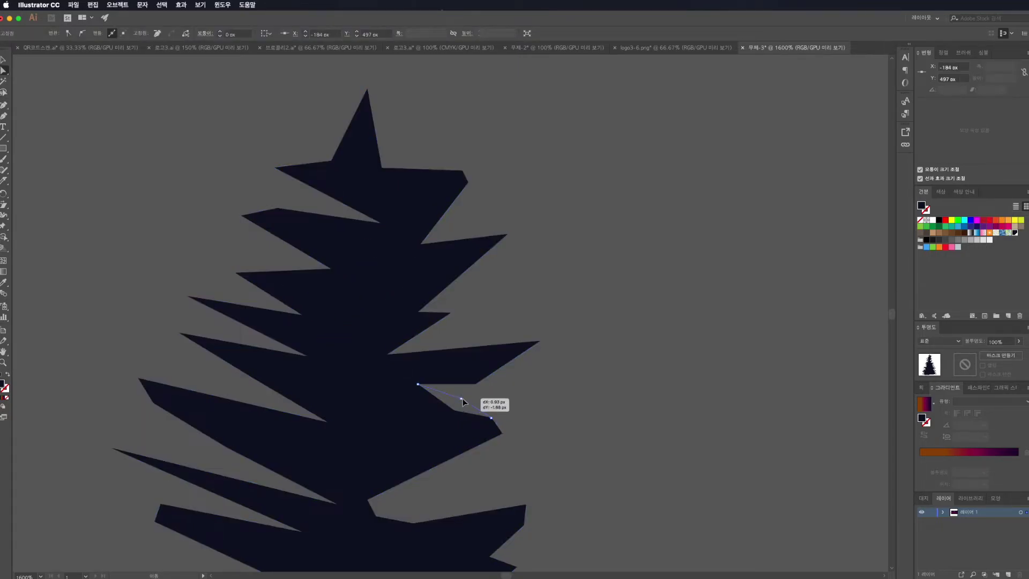
pyautogui.scroll(-3, 461, 375)
pyautogui.moveTo(496, 369); pyautogui.dragTo(561, 368)
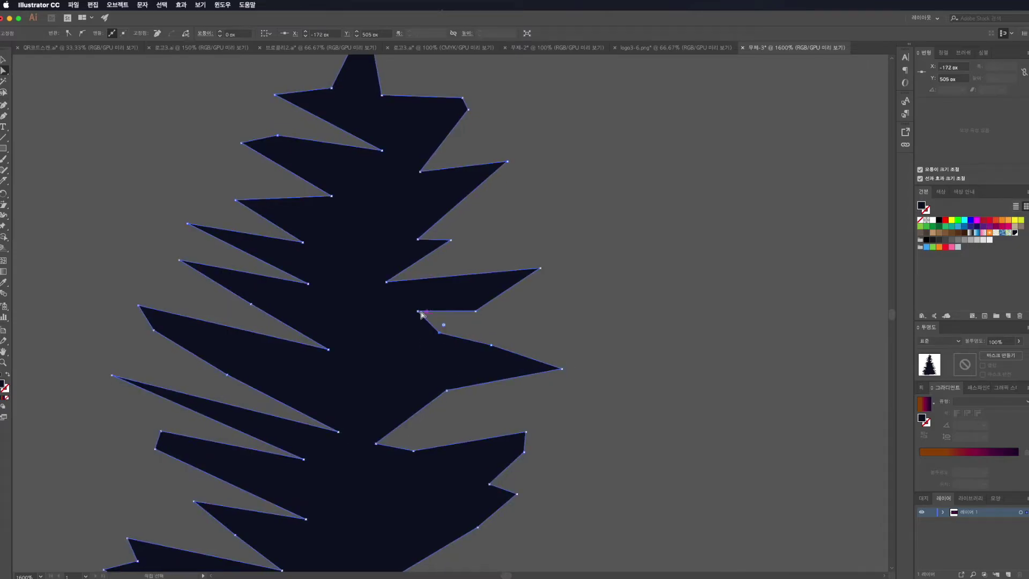
pyautogui.scroll(-5, 506, 291)
pyautogui.moveTo(414, 453)
pyautogui.mouseDown()
pyautogui.moveTo(440, 422)
pyautogui.moveTo(328, 354)
pyautogui.mouseUp()
pyautogui.scroll(-10, 522, 346)
pyautogui.press('v')
pyautogui.click(332, 348)
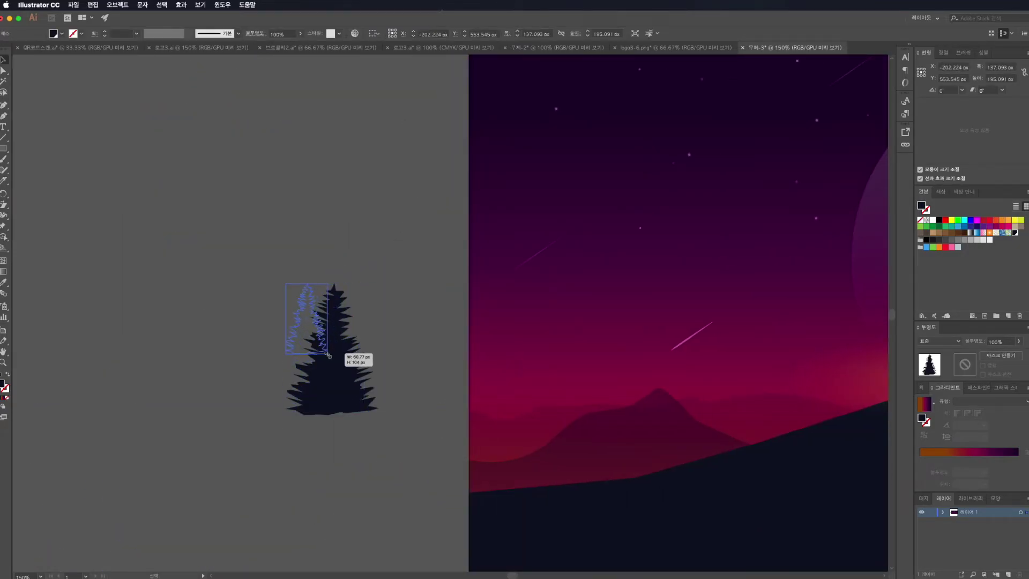
# Place the pine tree on the front mountain's slope and shrink it, undoing an extra copy
pyautogui.hscroll(10, 328, 354)
pyautogui.moveTo(64, 321); pyautogui.dragTo(570, 449)
pyautogui.hscroll(5, 576, 456)
pyautogui.click(578, 461)
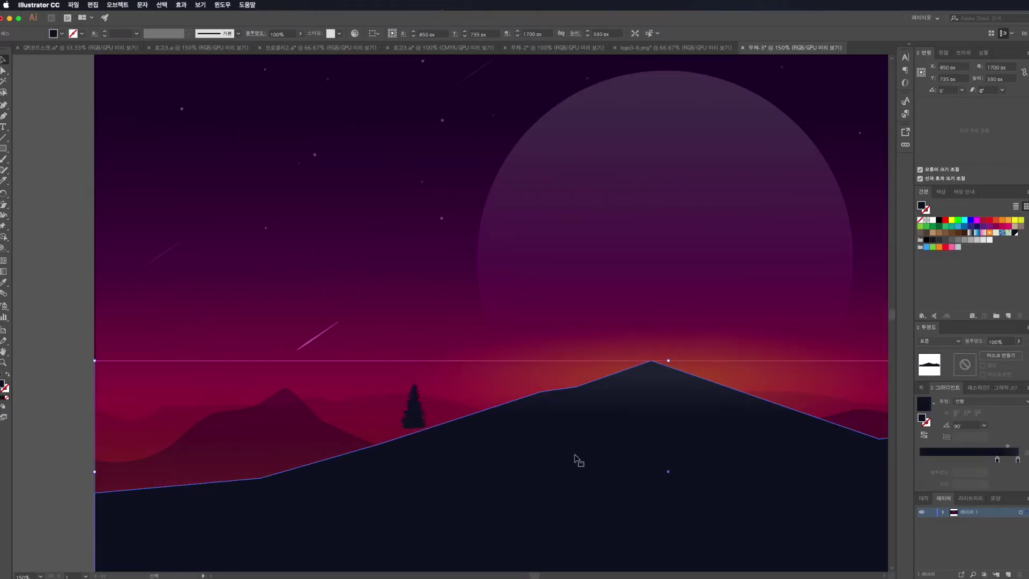
pyautogui.scroll(2, 482, 439)
pyautogui.moveTo(368, 386)
pyautogui.mouseDown()
pyautogui.moveTo(341, 402)
pyautogui.moveTo(472, 375)
pyautogui.moveTo(472, 349)
pyautogui.moveTo(402, 374)
pyautogui.mouseUp()
pyautogui.moveTo(451, 321)
pyautogui.mouseDown()
pyautogui.moveTo(588, 372)
pyautogui.moveTo(453, 321)
pyautogui.mouseUp()
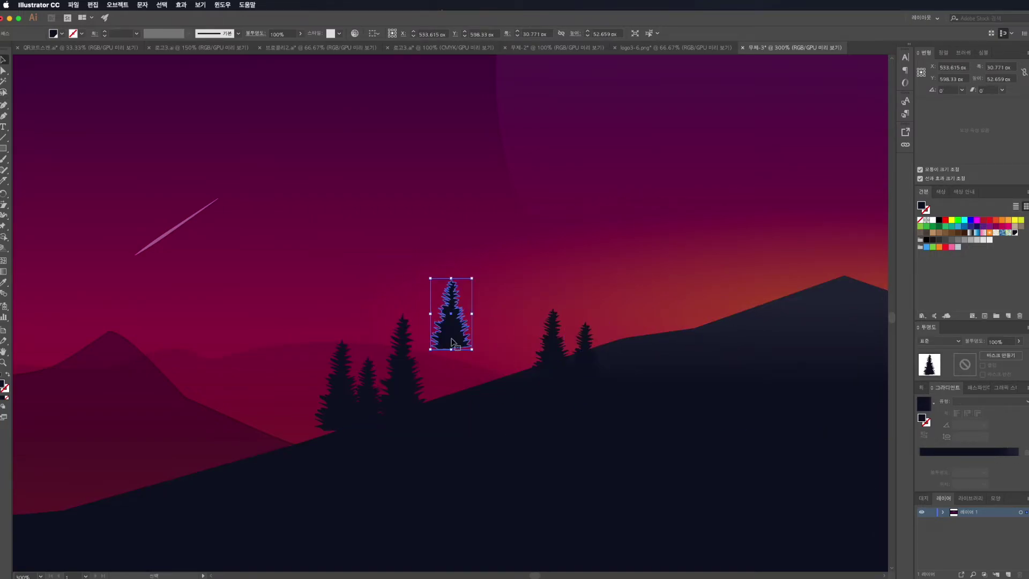
pyautogui.hotkey('ctrl', '0')
# Move the leftmost tree of the other cluster up the left slope
pyautogui.scroll(3, 316, 428)
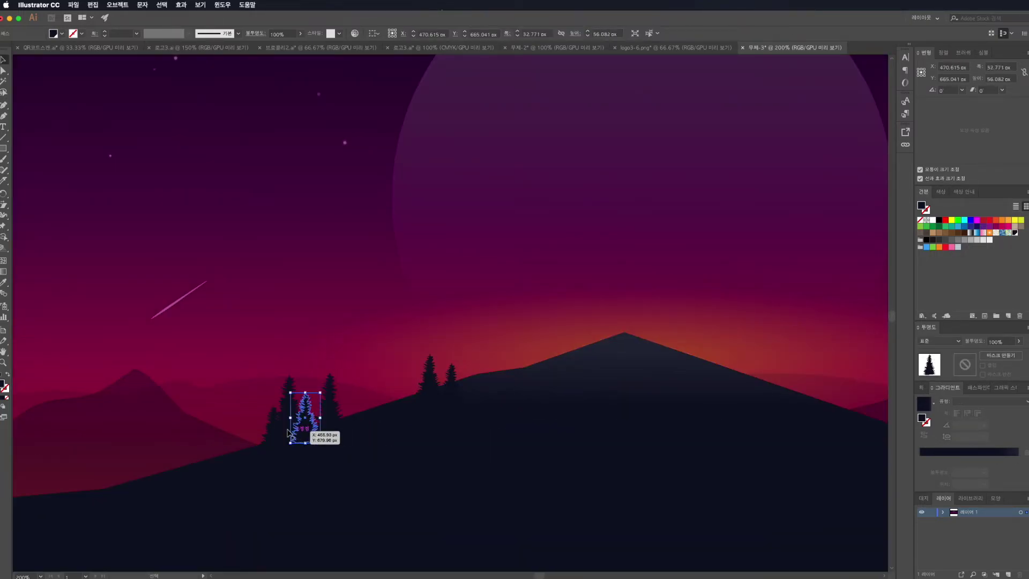
pyautogui.click(292, 410)
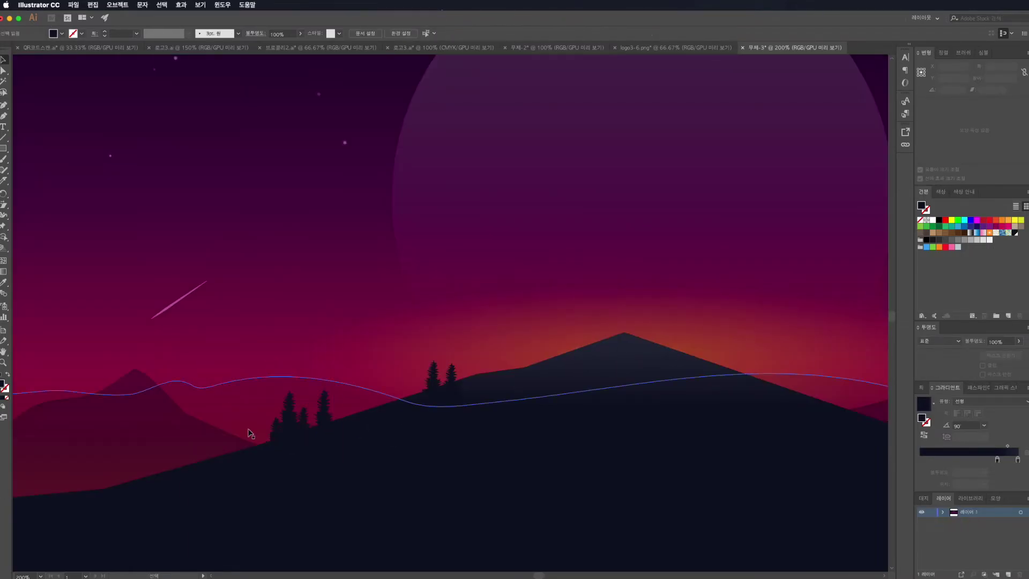
pyautogui.click(278, 432)
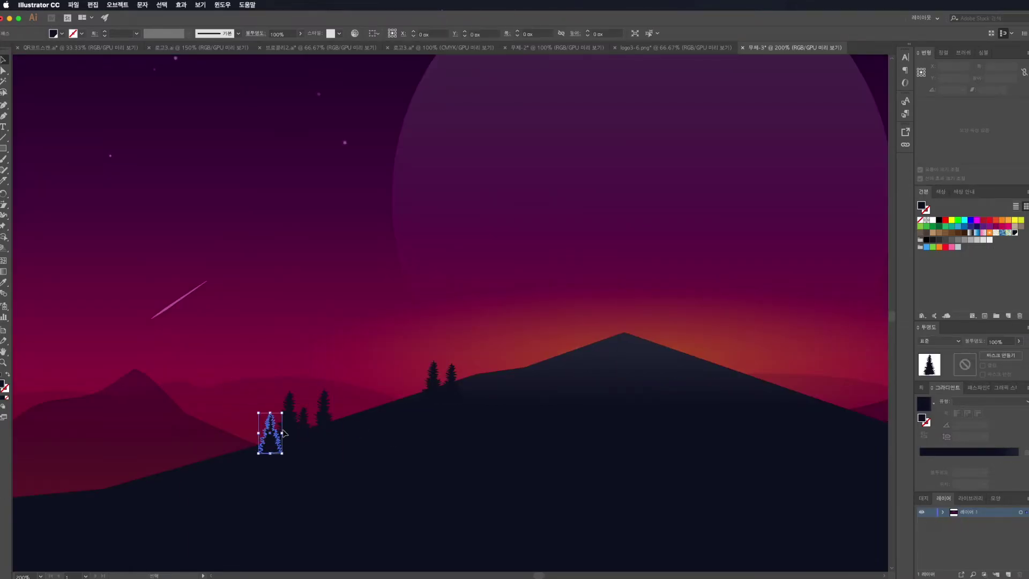
pyautogui.moveTo(284, 433); pyautogui.dragTo(435, 363)
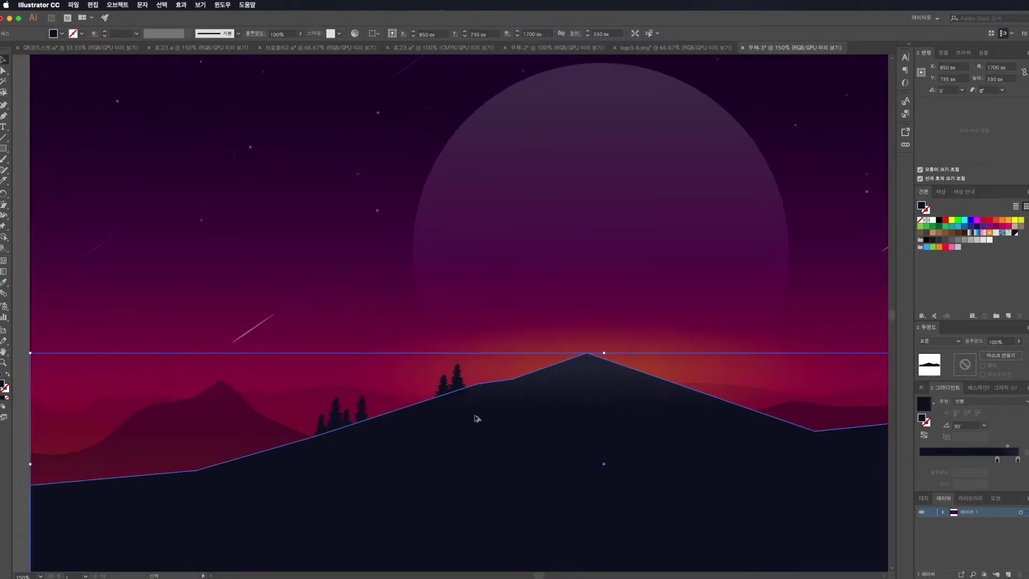
pyautogui.press('super+minus')
pyautogui.hscroll(5, 463, 554)
# Carry a tree cluster over onto the right hillside of the peak
pyautogui.click(163, 399)
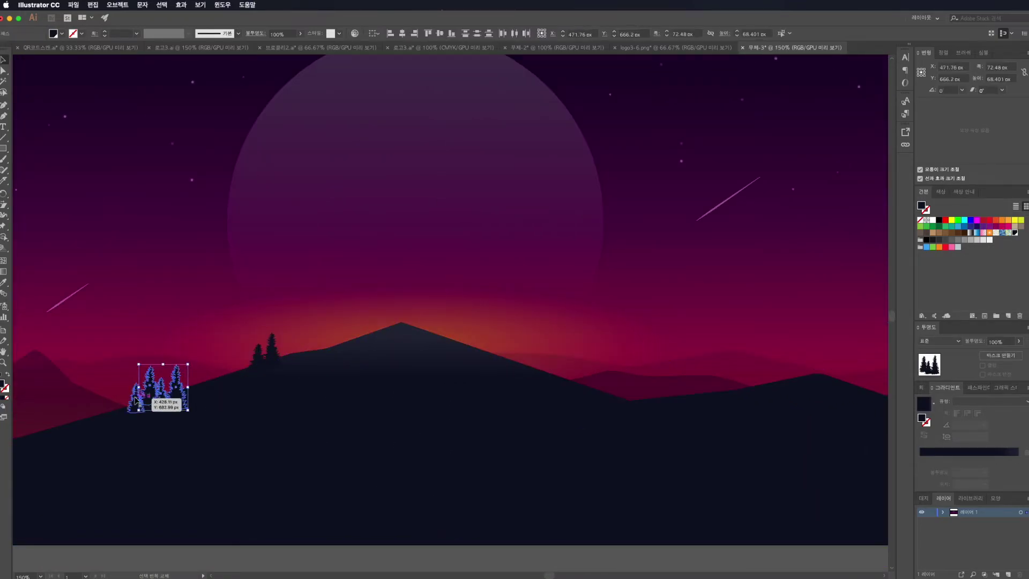
pyautogui.hscroll(5, 631, 412)
pyautogui.moveTo(560, 375)
pyautogui.mouseDown()
pyautogui.moveTo(473, 322)
pyautogui.moveTo(695, 426)
pyautogui.mouseUp()
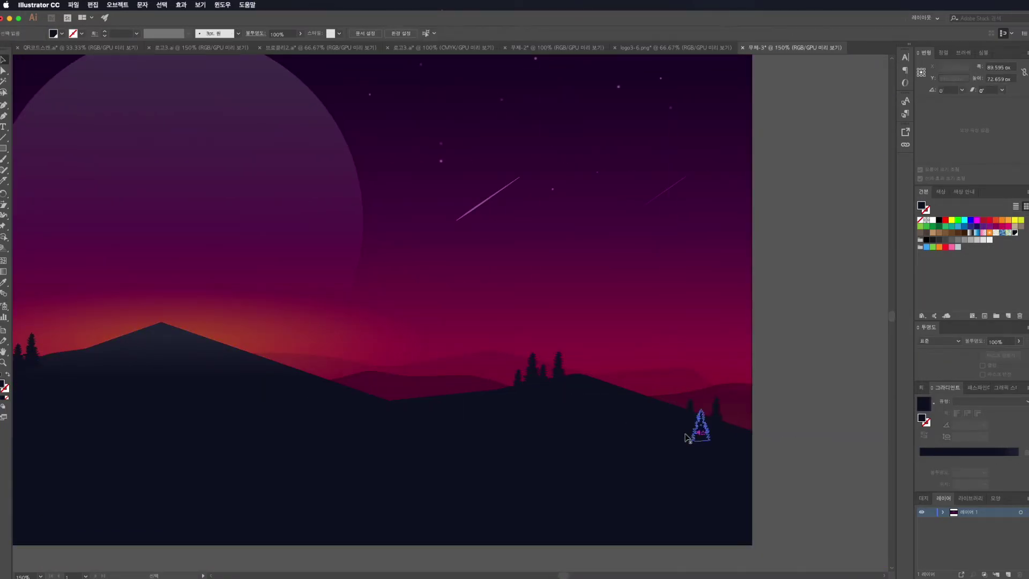
pyautogui.press('super+shift+a')
# Review the tree clusters at fit and zoomed views, then select the moon's opacity setting
pyautogui.press('super+0')
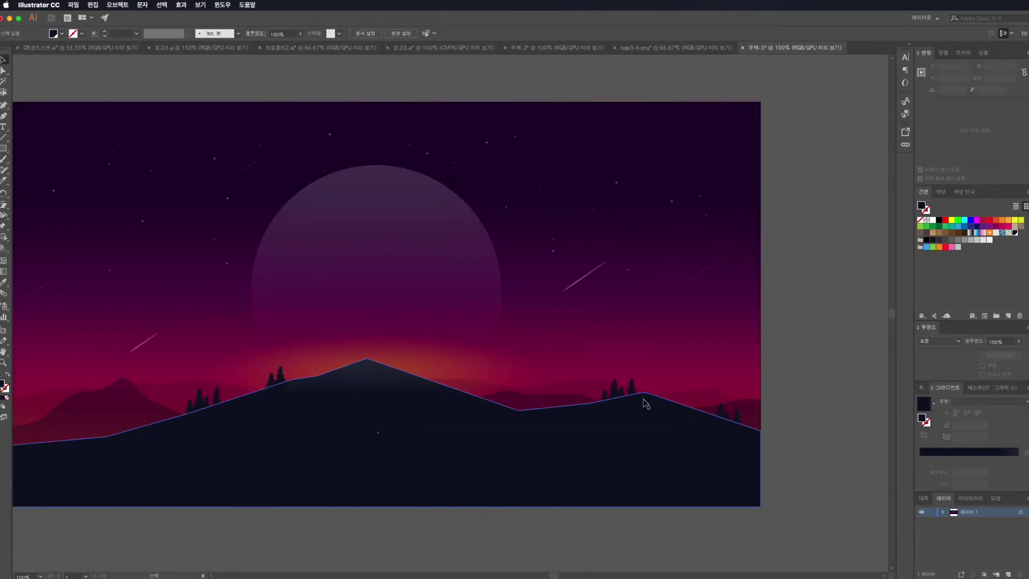
pyautogui.press('super+plus')
pyautogui.press('super+plus')
pyautogui.click(593, 368)
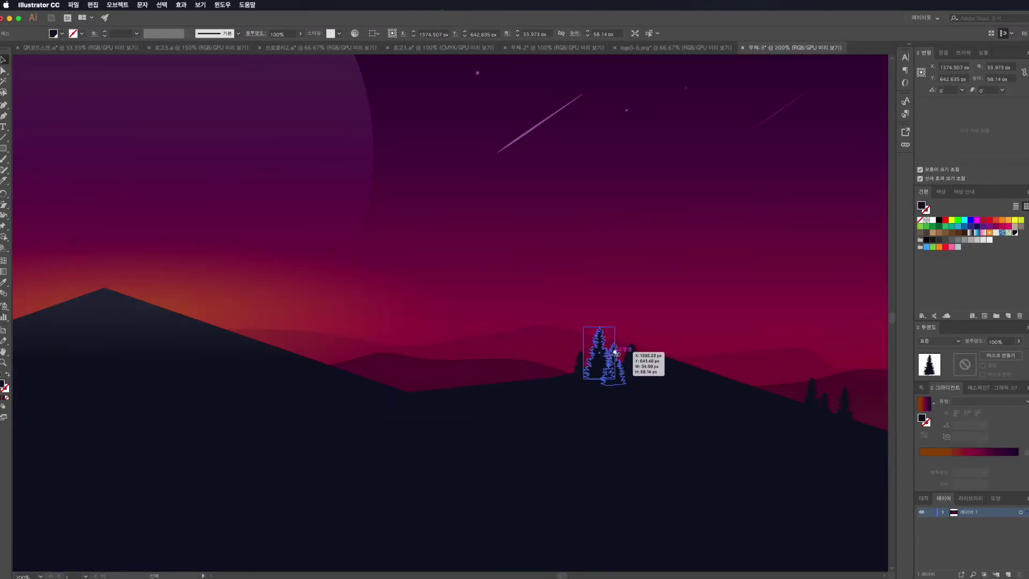
pyautogui.press('super+minus')
pyautogui.click(434, 241)
pyautogui.click(1019, 341)
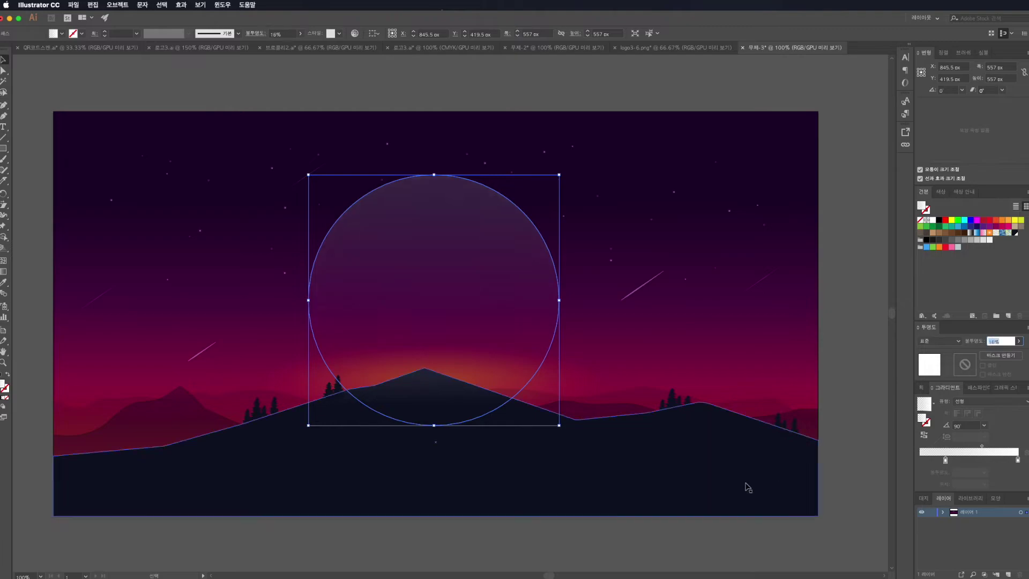
# Widen the horizon glow ellipse to 870 px and inspect its left gradient stop colour
pyautogui.press('super+shift+a')
pyautogui.click(468, 366)
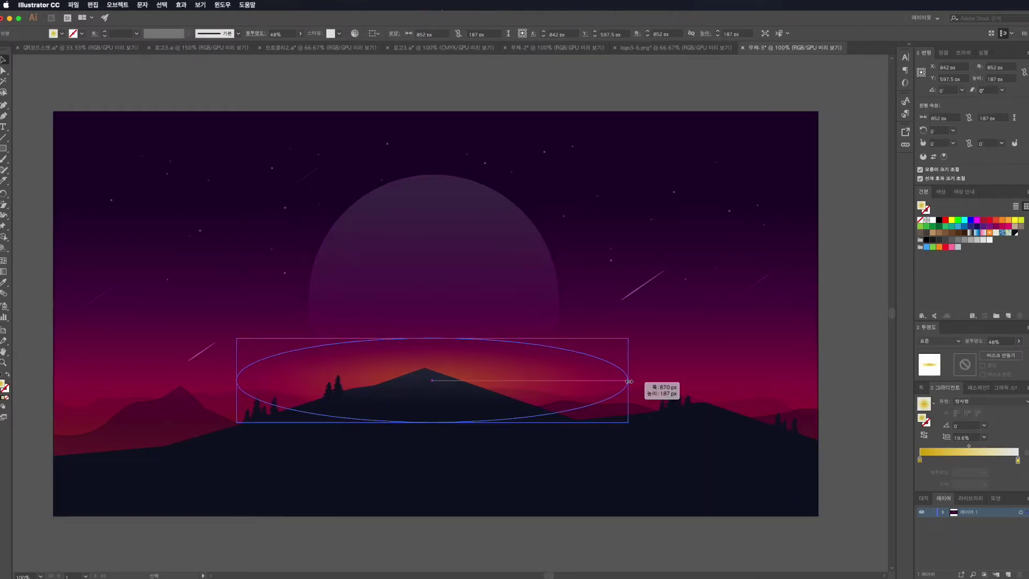
pyautogui.moveTo(629, 381); pyautogui.dragTo(629, 381)
pyautogui.doubleClick(920, 459)
pyautogui.press('Escape')
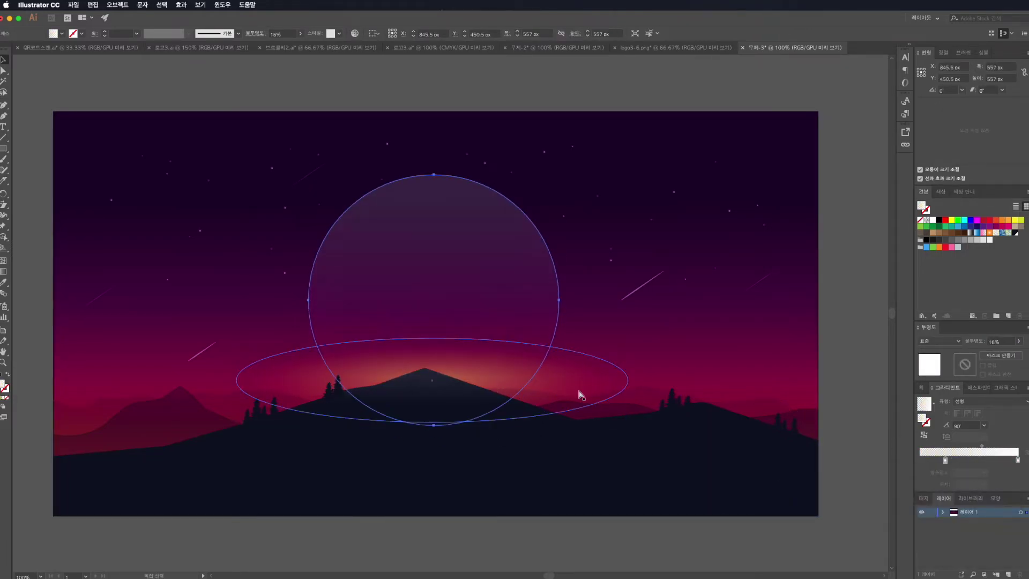
pyautogui.click(587, 535)
# Deselect the horizon glow and switch to the Rectangle tool
pyautogui.hscroll(-2, 587, 535)
pyautogui.click(614, 382)
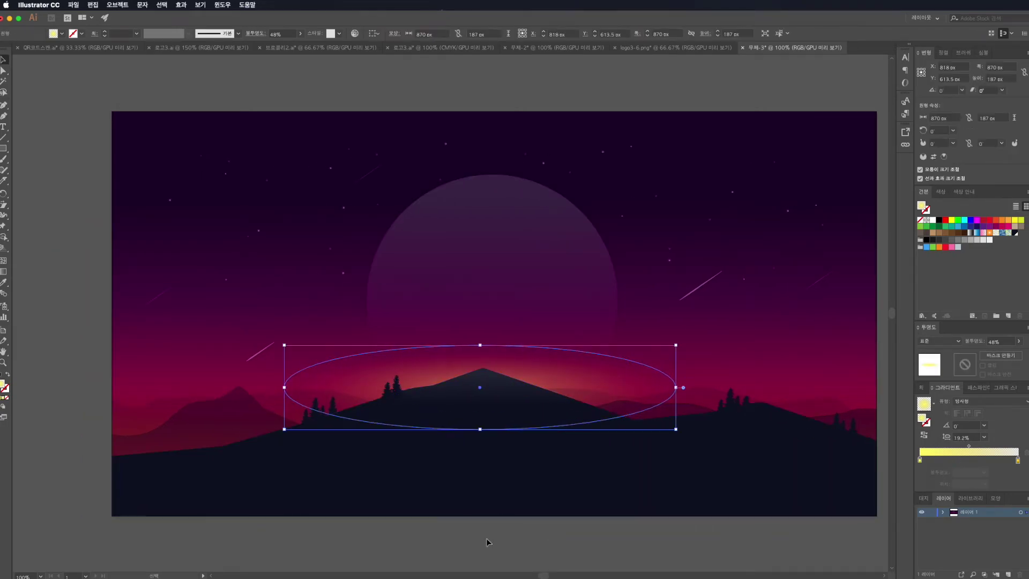
pyautogui.click(486, 541)
pyautogui.hscroll(2, 486, 542)
pyautogui.hscroll(-1, 487, 542)
pyautogui.click(4, 148)
pyautogui.scroll(3, 233, 160)
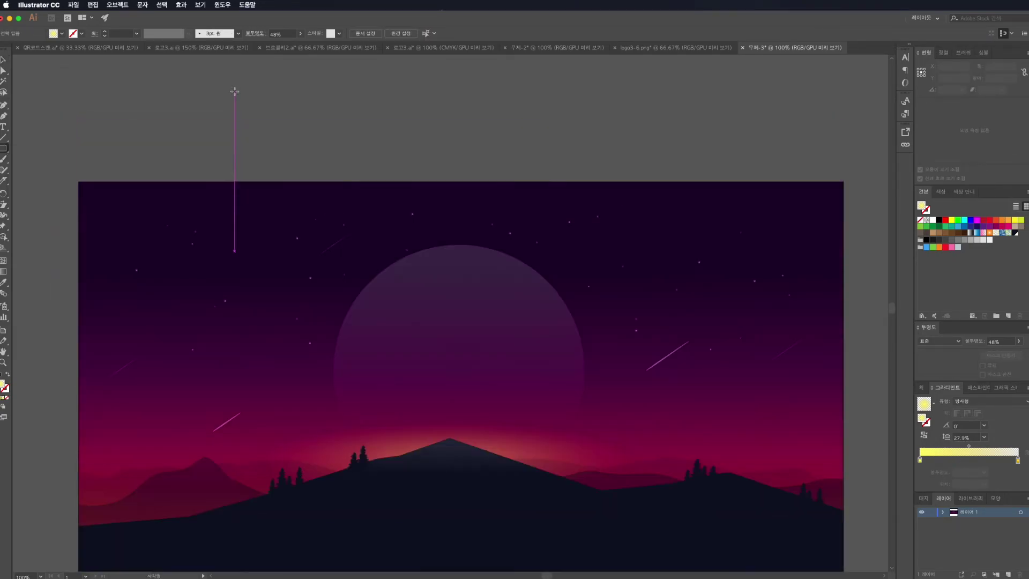
pyautogui.scroll(2, 271, 190)
# Draw a small white square and apply Pucker & Bloat at -43%
pyautogui.moveTo(289, 210); pyautogui.dragTo(313, 234)
pyautogui.click(181, 5)
pyautogui.moveTo(198, 103)
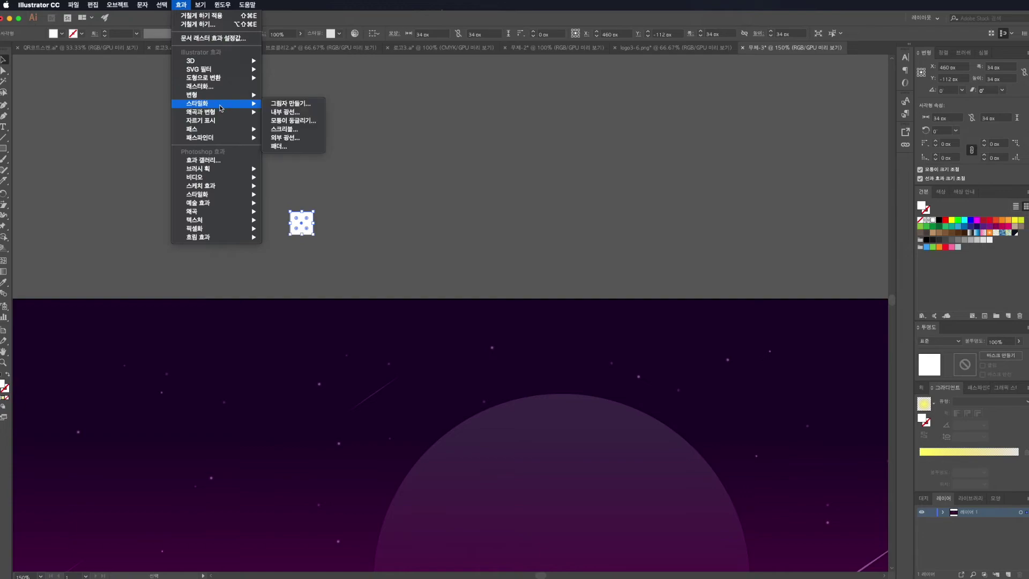
pyautogui.click(284, 143)
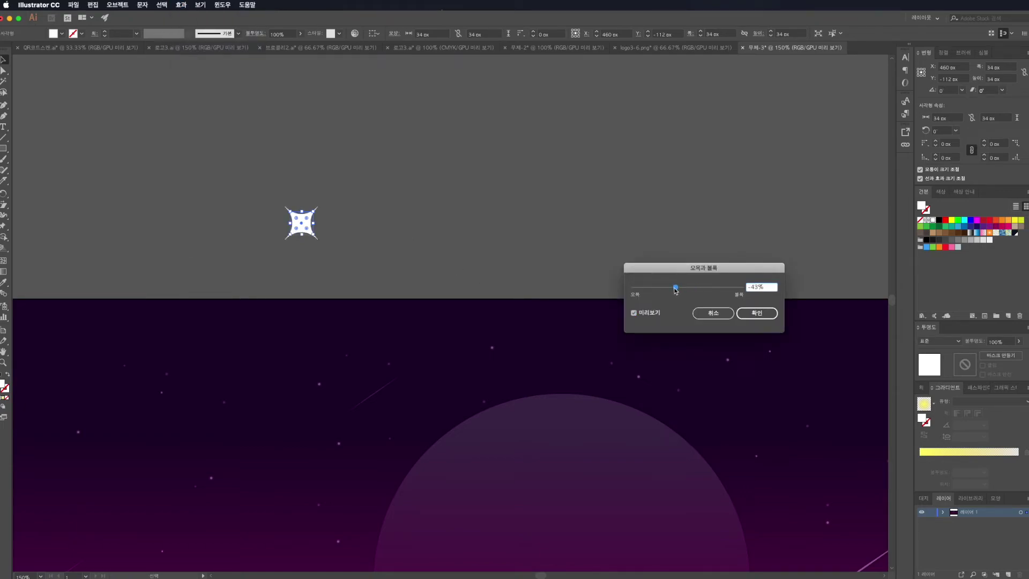
pyautogui.press('Return')
# Rotate the star 45°, shrink it to a tiny size, and move it into the sky
pyautogui.rightClick(297, 228)
pyautogui.click(418, 375)
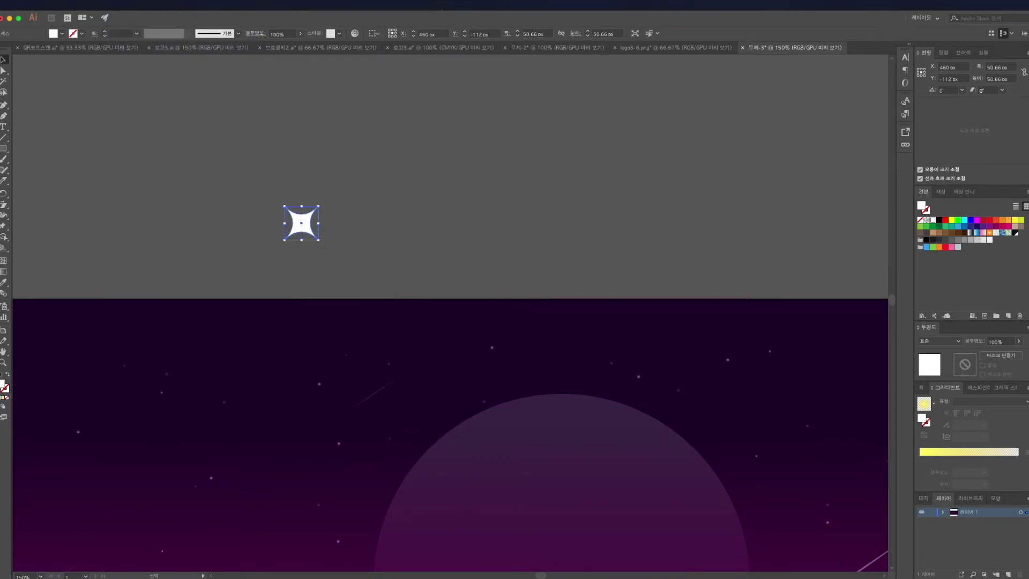
pyautogui.moveTo(321, 242); pyautogui.dragTo(303, 240)
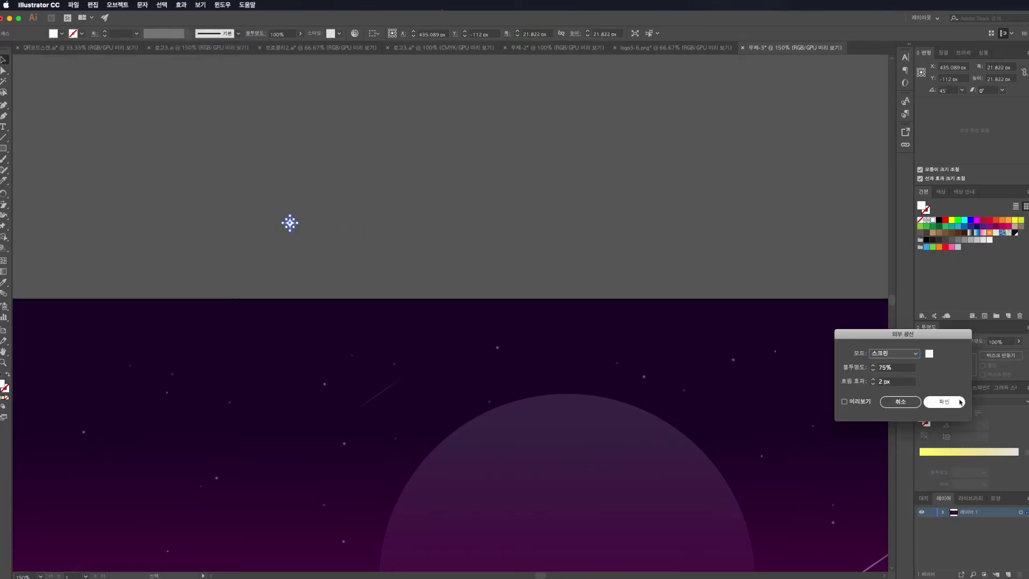
pyautogui.moveTo(289, 223); pyautogui.dragTo(422, 477)
pyautogui.press('super+0')
pyautogui.scroll(5, 383, 290)
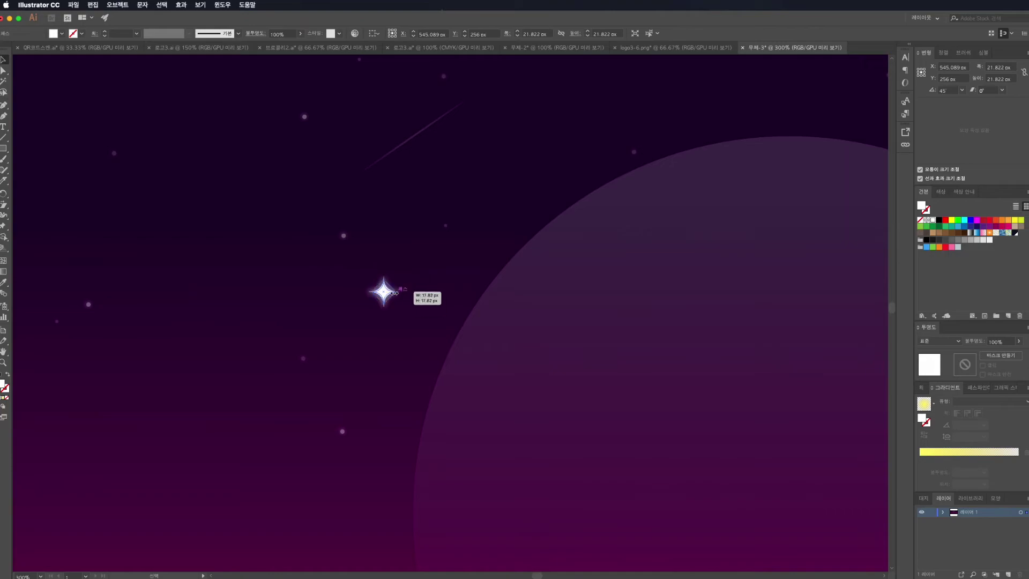
# Alt-drag copies of the sparkle star across the sky and group them
pyautogui.scroll(-2, 399, 307)
pyautogui.moveTo(325, 273); pyautogui.dragTo(450, 311)
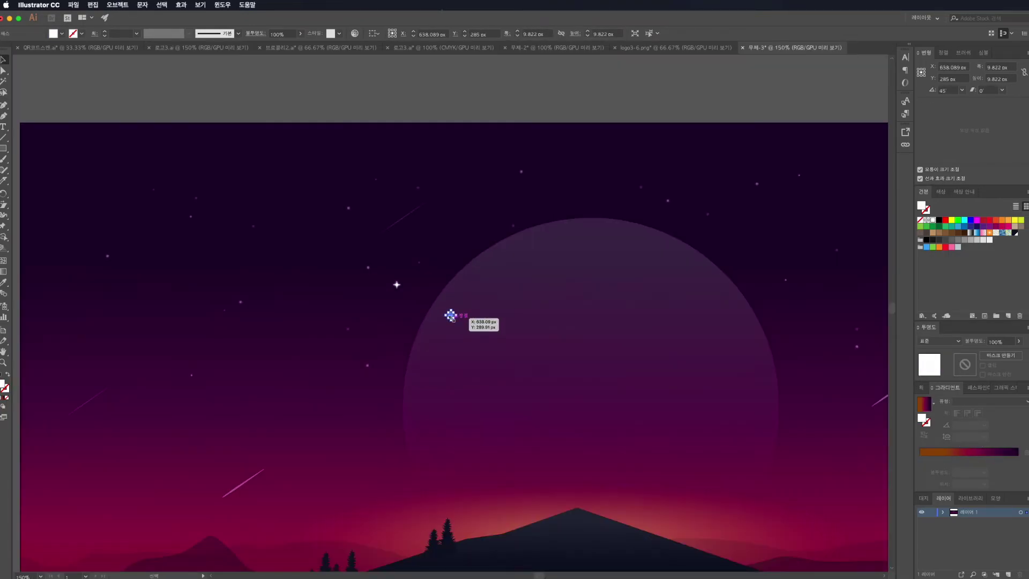
pyautogui.scroll(-3, 374, 322)
pyautogui.moveTo(354, 316); pyautogui.dragTo(595, 257)
pyautogui.keyDown('shift'); pyautogui.click(318, 295); pyautogui.keyUp('shift')
pyautogui.rightClick(317, 295)
pyautogui.click(345, 353)
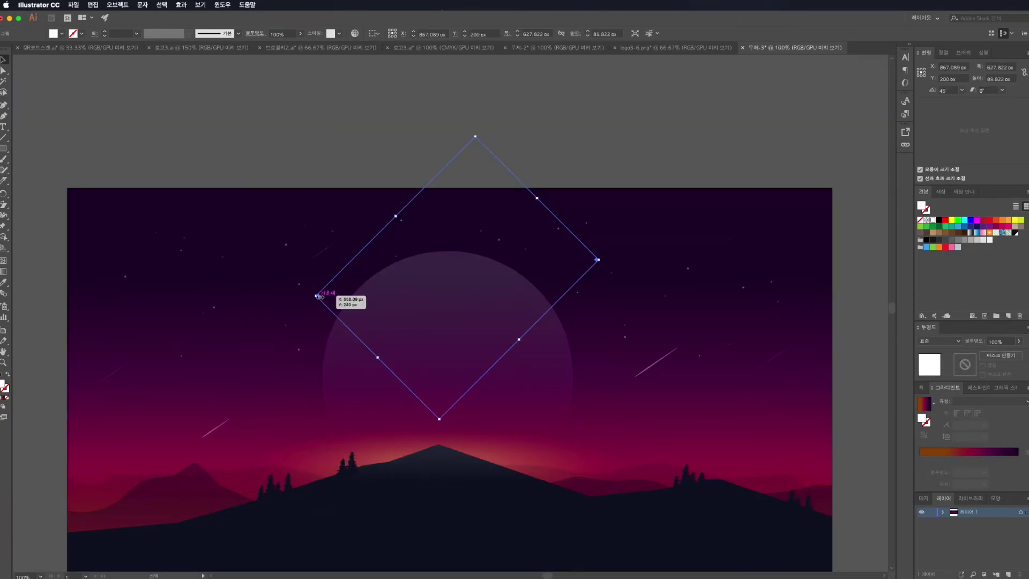
# Inside the star group, move one star lower and right, then exit isolation mode
pyautogui.click(596, 263)
pyautogui.doubleClick(596, 262)
pyautogui.click(397, 319)
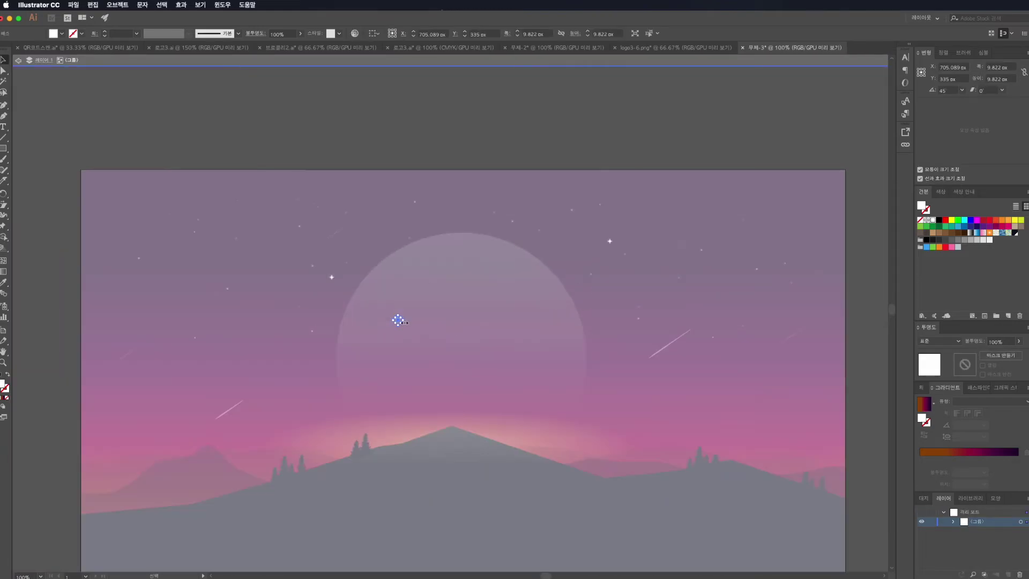
pyautogui.scroll(3, 397, 318)
pyautogui.moveTo(397, 319); pyautogui.dragTo(225, 348)
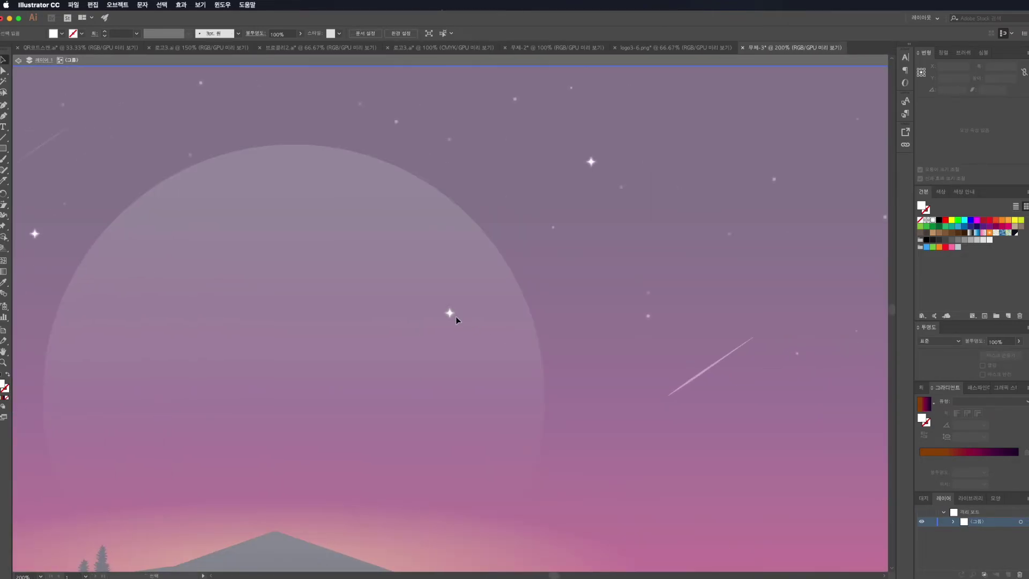
pyautogui.scroll(3, 456, 316)
pyautogui.press('Escape')
pyautogui.hotkey('ctrl', '1')
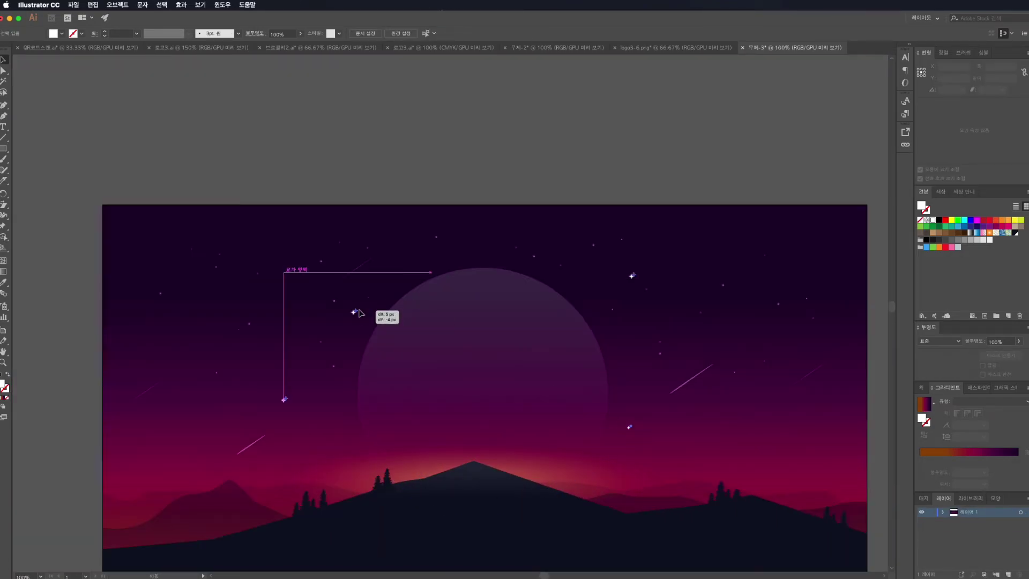
pyautogui.moveTo(283, 269); pyautogui.dragTo(357, 310)
pyautogui.click(654, 289)
# Inspect the colour of a horizon glow gradient stop
pyautogui.hotkey('ctrl', 'h')
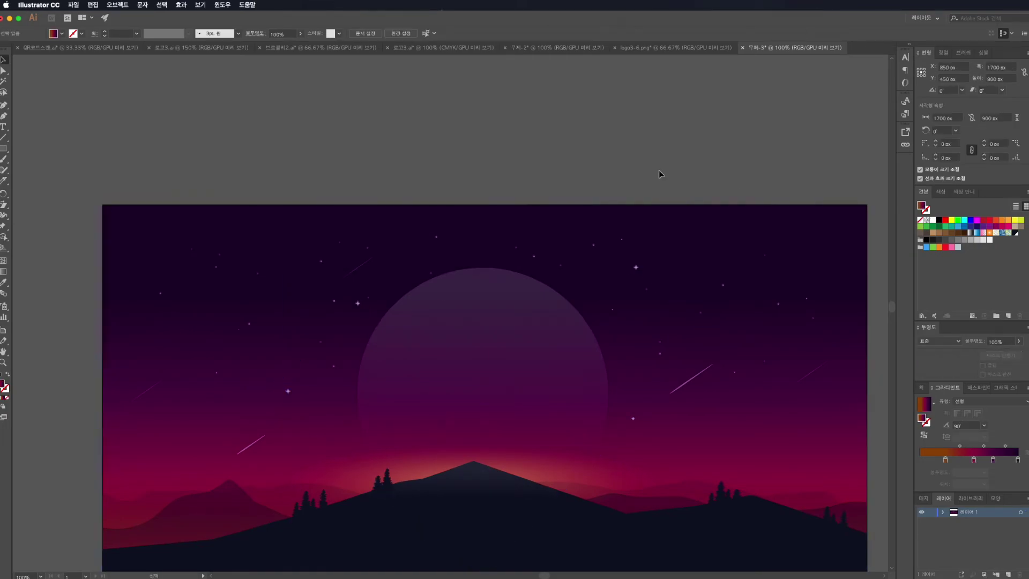
pyautogui.scroll(-3, 655, 179)
pyautogui.click(536, 386)
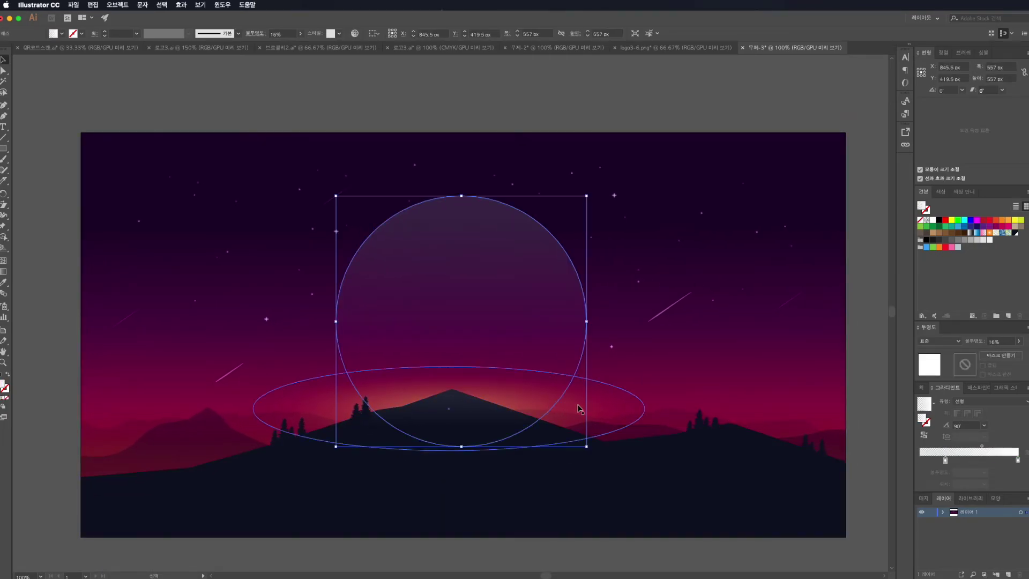
pyautogui.click(581, 409)
pyautogui.doubleClick(920, 460)
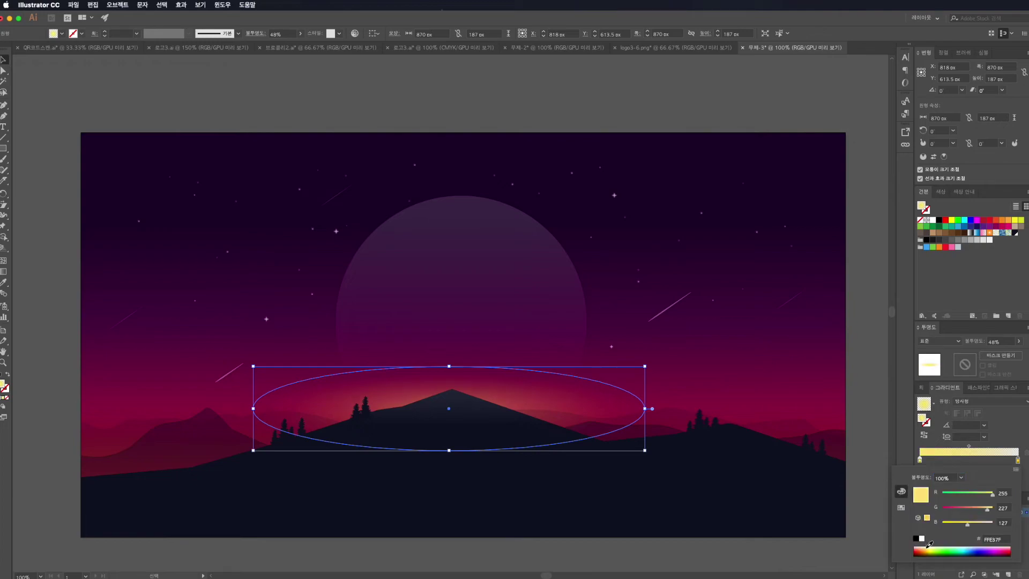
pyautogui.press('Escape')
# Add an anchor point on the dark mountain ridge near the peak and pull it
pyautogui.click(615, 515)
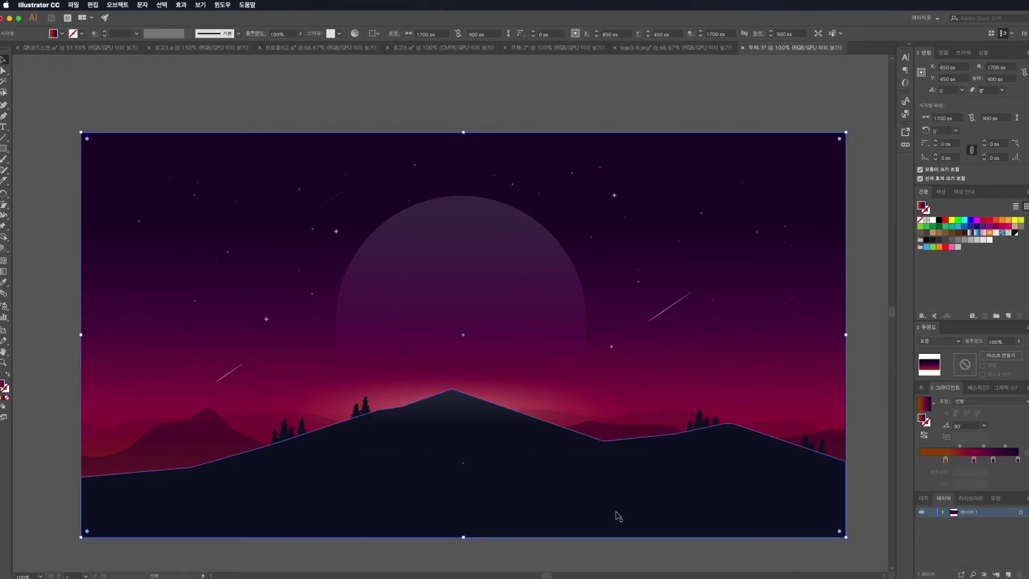
pyautogui.hotkey('ctrl', 'shift', 'b')
pyautogui.scroll(4, 440, 399)
pyautogui.click(418, 382)
pyautogui.press('Return')
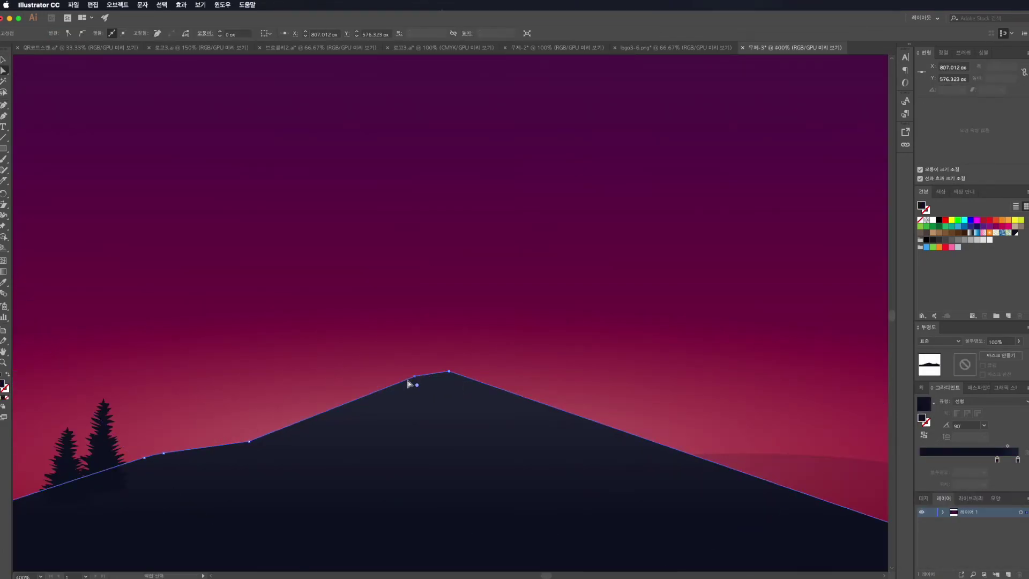
pyautogui.moveTo(408, 388); pyautogui.dragTo(408, 388)
# Move a right-side ridge point to make the mountain outline bumpier
pyautogui.hotkey('ctrl', '0')
pyautogui.scroll(3, 643, 423)
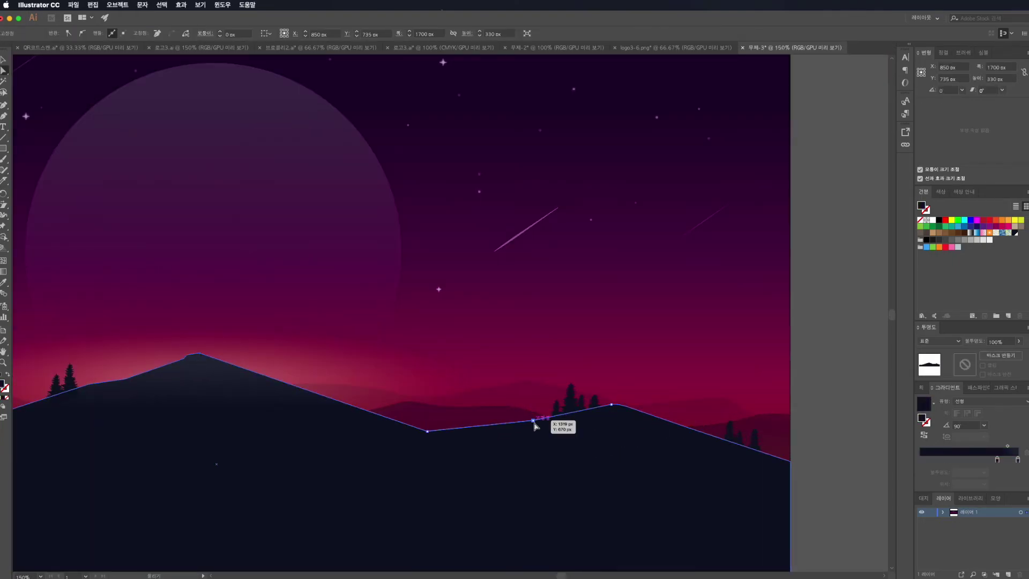
pyautogui.moveTo(717, 430); pyautogui.dragTo(706, 437)
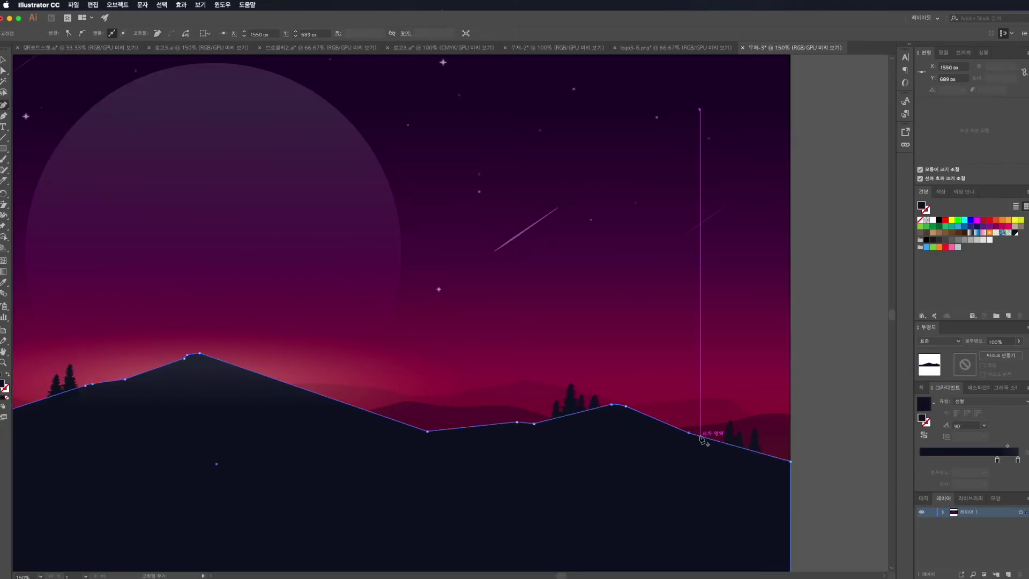
pyautogui.click(823, 455)
pyautogui.hotkey('ctrl', '1')
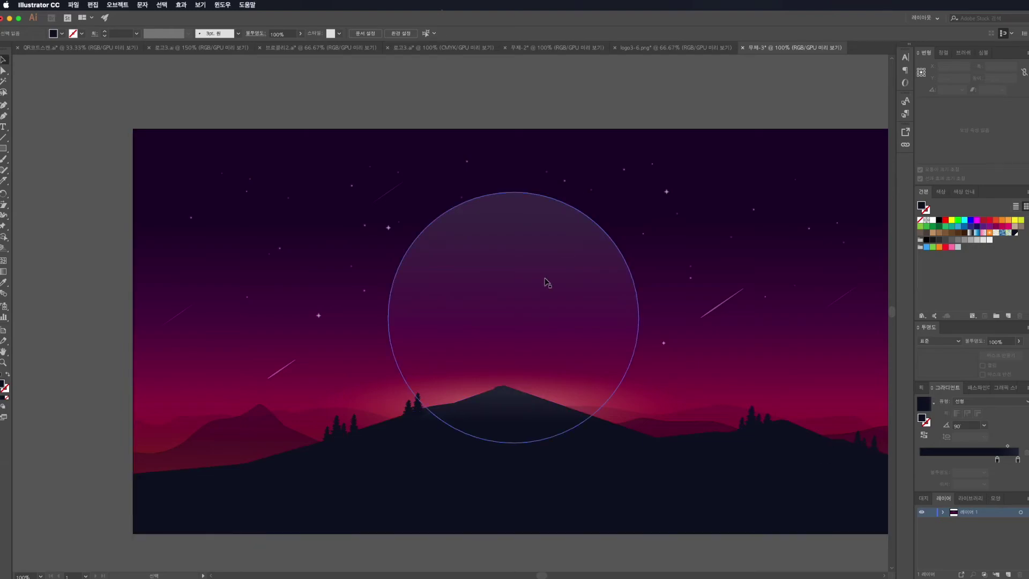
# Give the crater shapes the moon's fill and combine them with the moon as a compound path
pyautogui.click(547, 282)
pyautogui.hotkey('ctrl', '=')
pyautogui.hotkey('ctrl', '=')
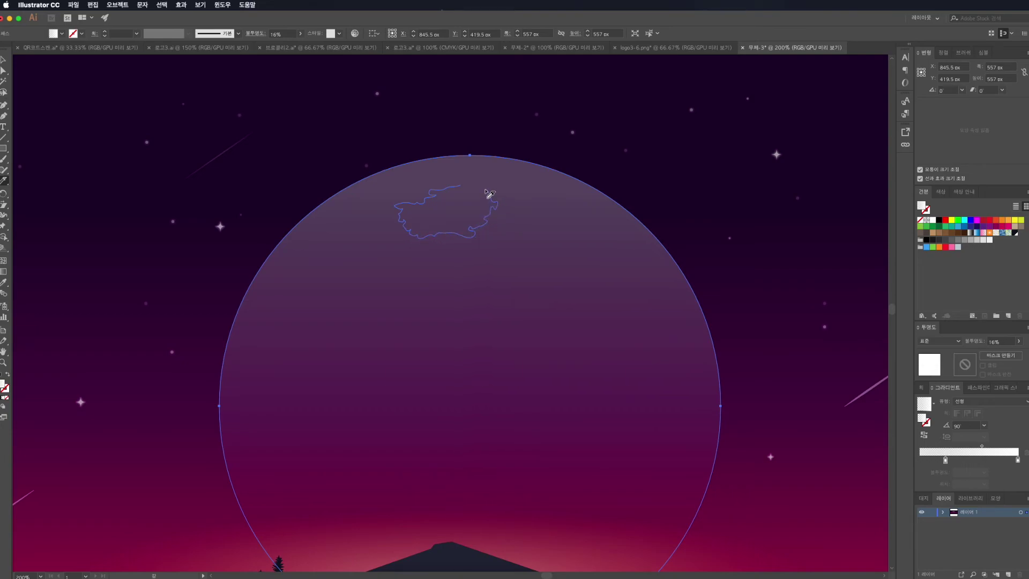
pyautogui.keyDown('shift'); pyautogui.click(456, 184); pyautogui.keyUp('shift')
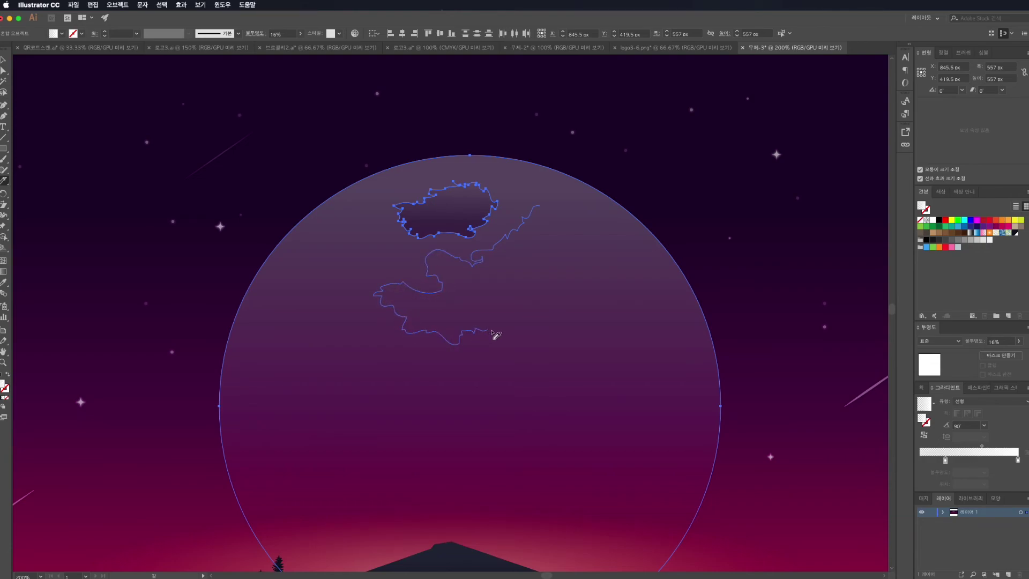
pyautogui.click(580, 275)
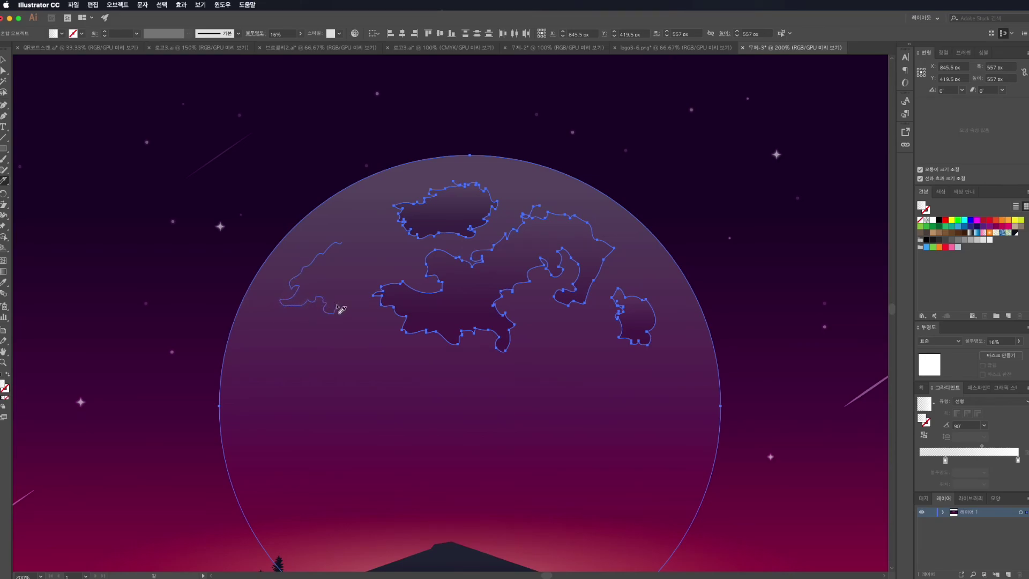
pyautogui.click(336, 245)
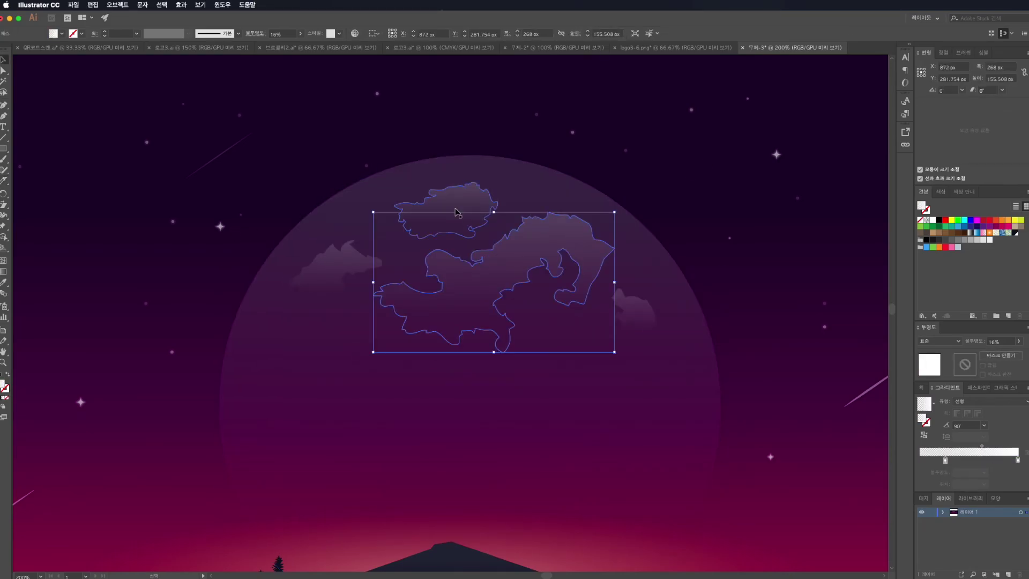
pyautogui.click(634, 333)
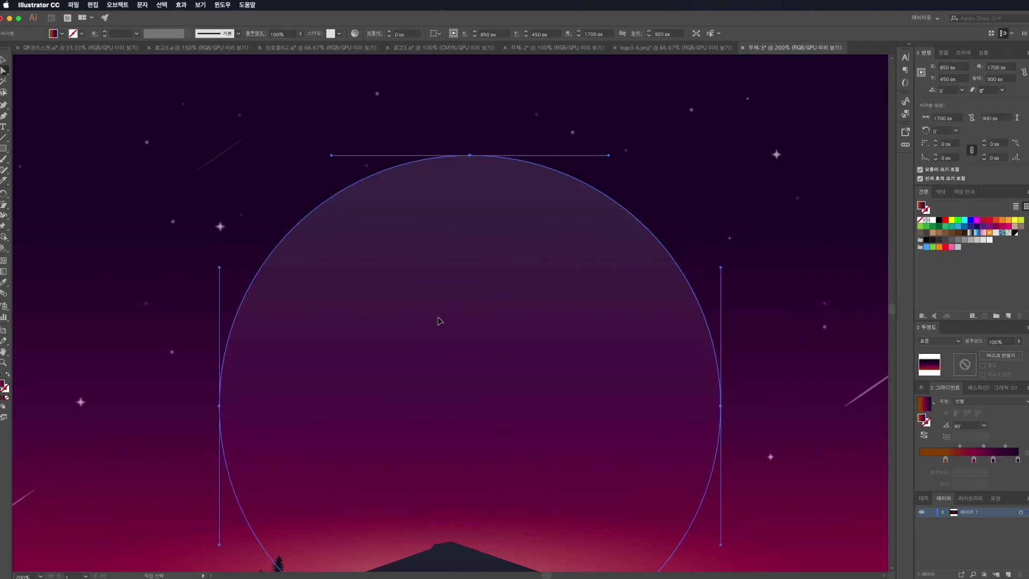
# Set the moon's opacity to 16%, after briefly trying 3%
pyautogui.click(992, 341)
pyautogui.write('3')
pyautogui.press('Return')
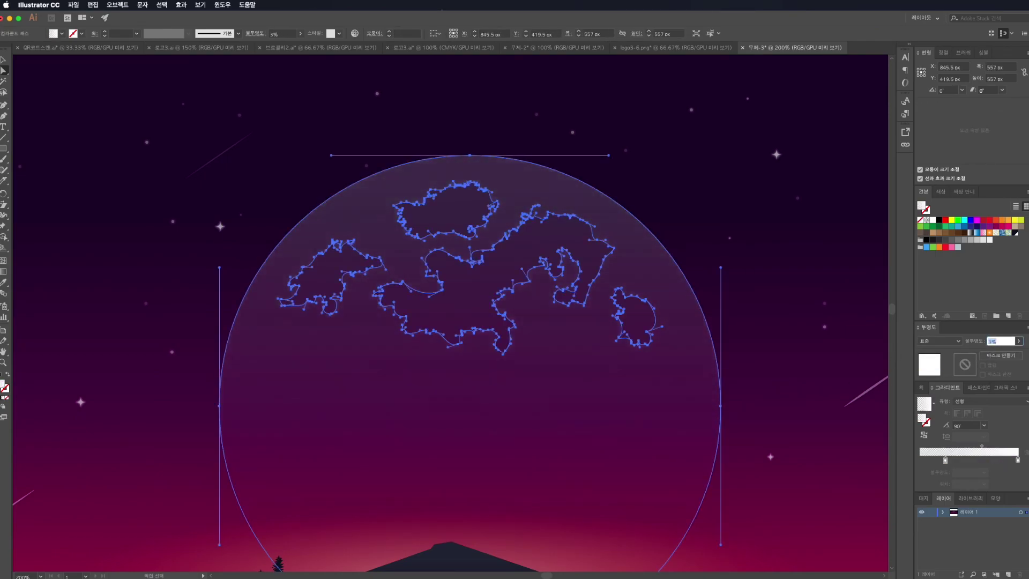
pyautogui.write('16')
pyautogui.press('Return')
pyautogui.scroll(-5, 828, 363)
pyautogui.scroll(4, 610, 363)
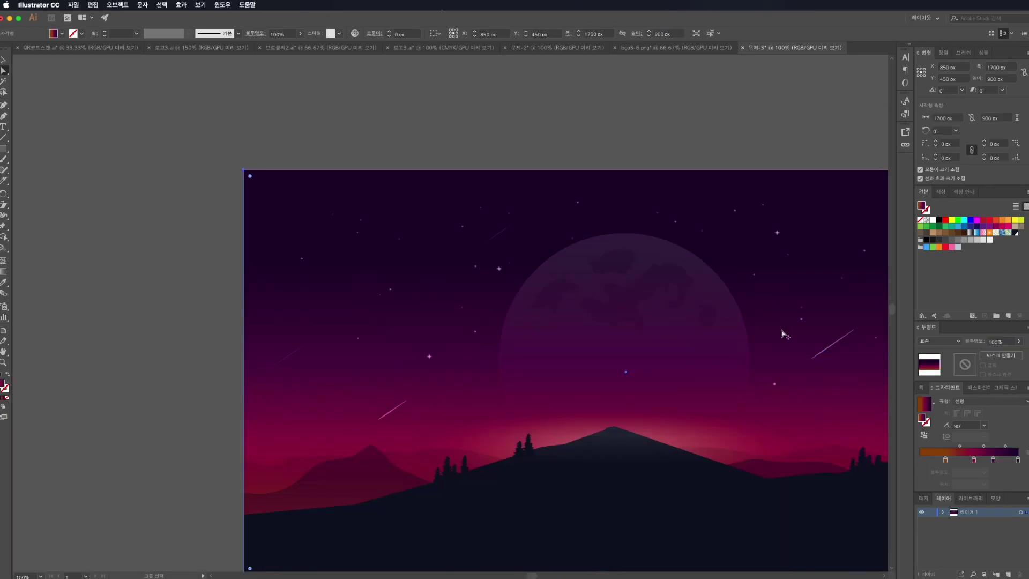
# Lower the crater overlay's opacity from 1% to 0% and view the whole landscape
pyautogui.write('1')
pyautogui.press('Return')
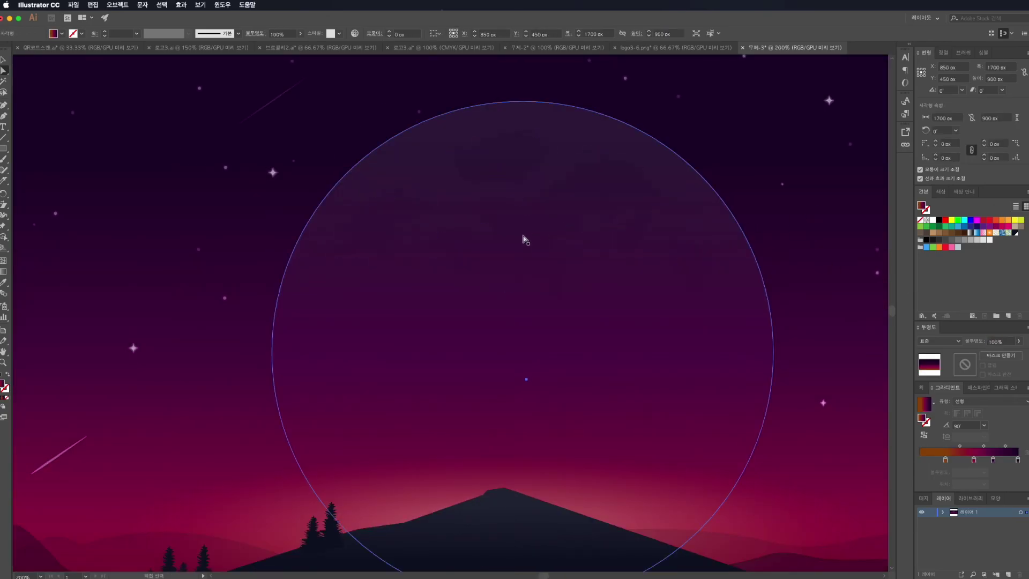
pyautogui.scroll(-4, 527, 239)
pyautogui.scroll(3, 569, 235)
pyautogui.write('0')
pyautogui.press('Return')
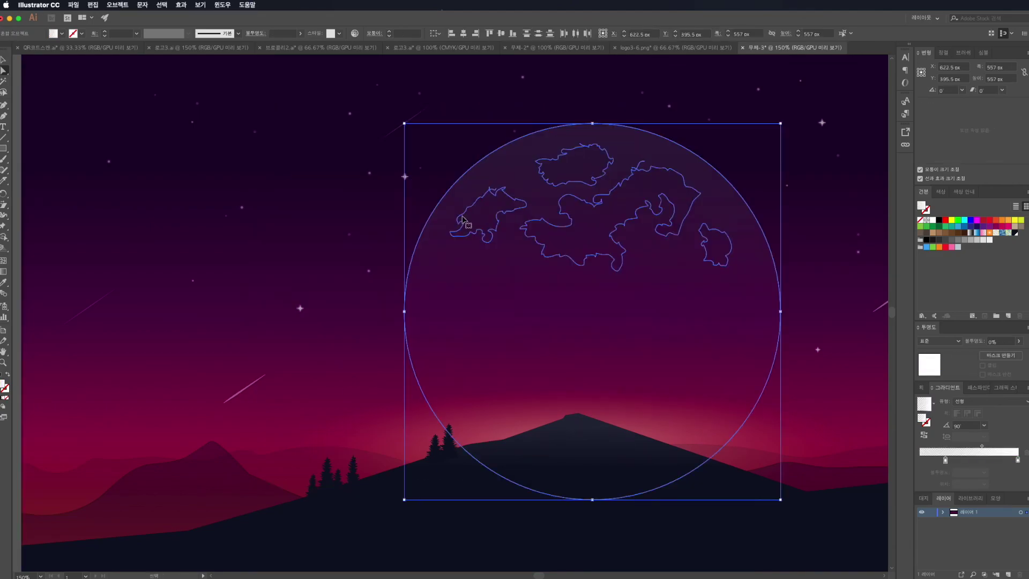
pyautogui.hotkey('ctrl', '0')
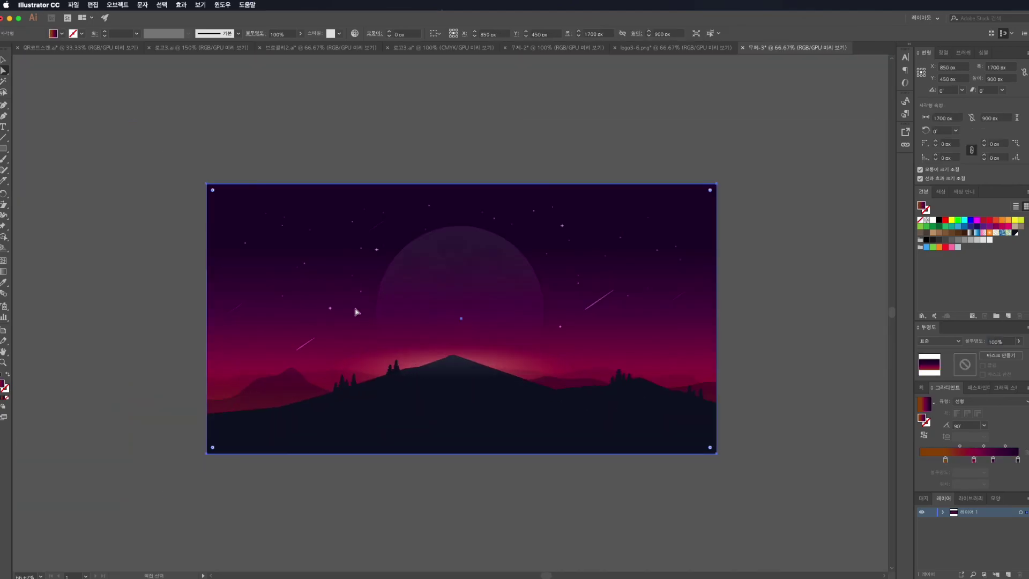
pyautogui.hotkey('ctrl', '1')
pyautogui.click(310, 96)
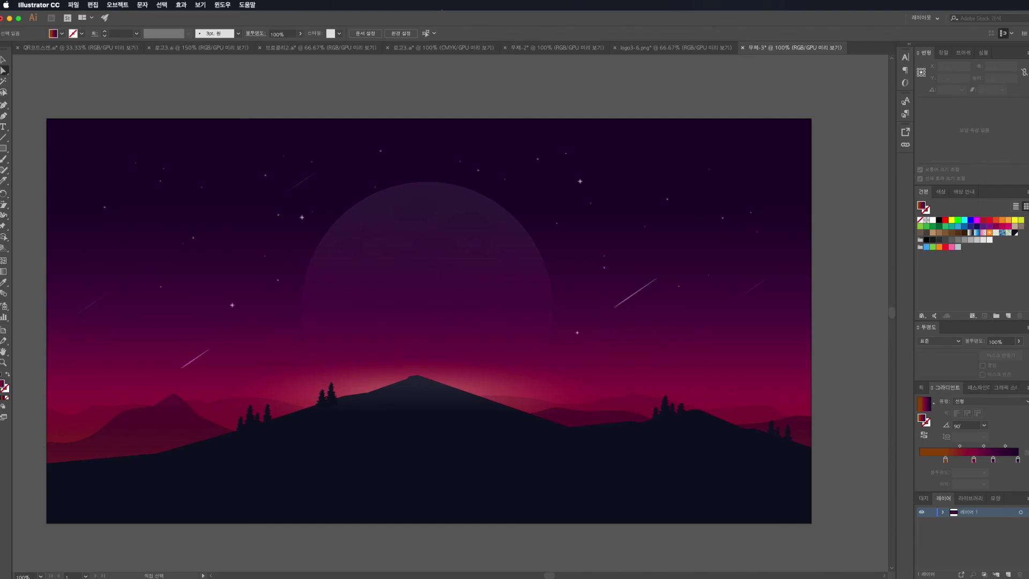